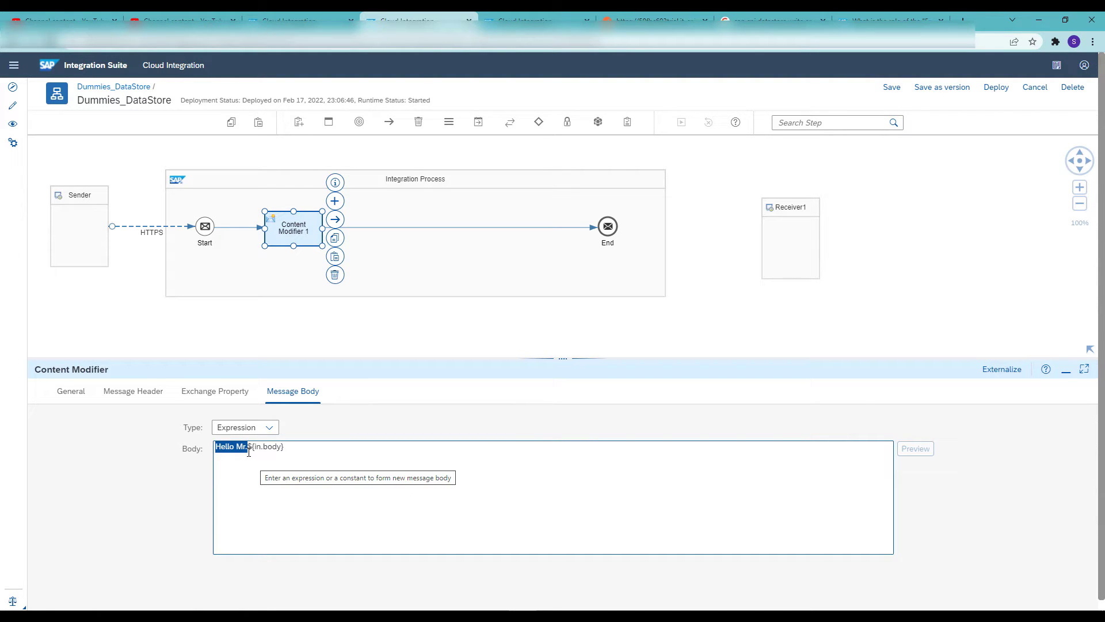
Find the data store Write operation and insert it into the integration process after Content Modifier 1
{"action": "left_click", "coordinate": [288, 450]}
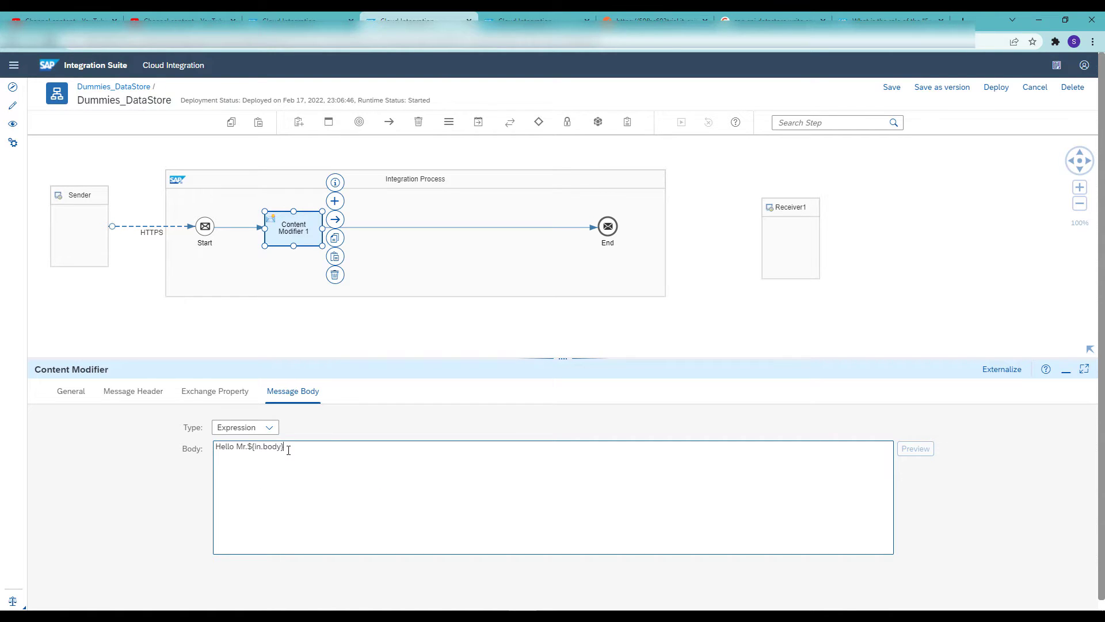
{"action": "left_click", "coordinate": [802, 123]}
{"action": "type", "text": "write"}
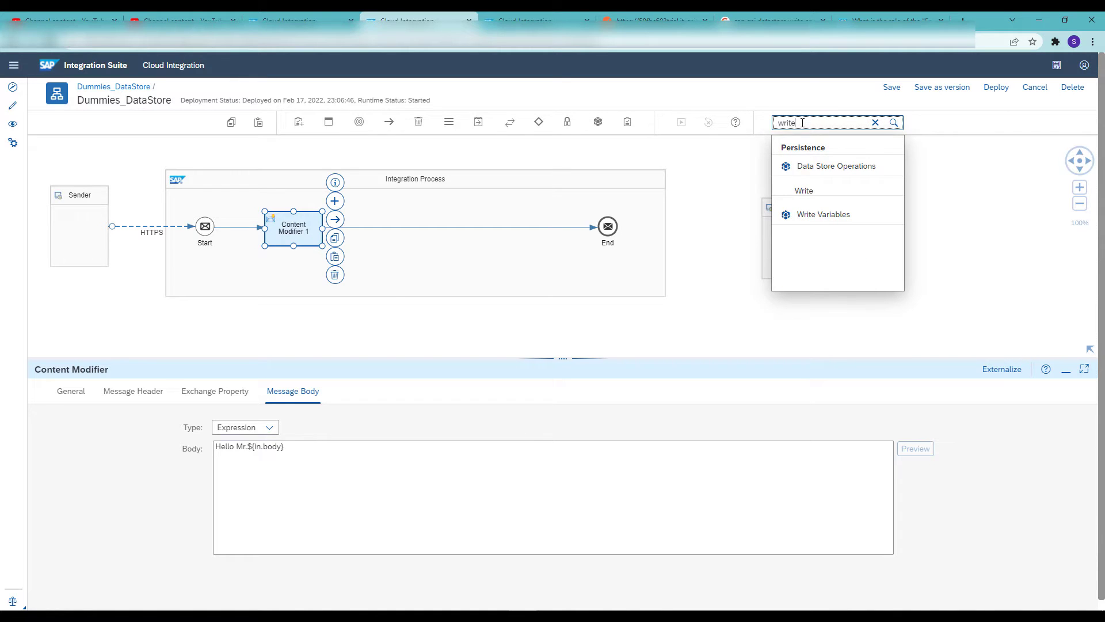
{"action": "left_click_drag", "start_coordinate": [803, 190], "coordinate": [387, 231]}
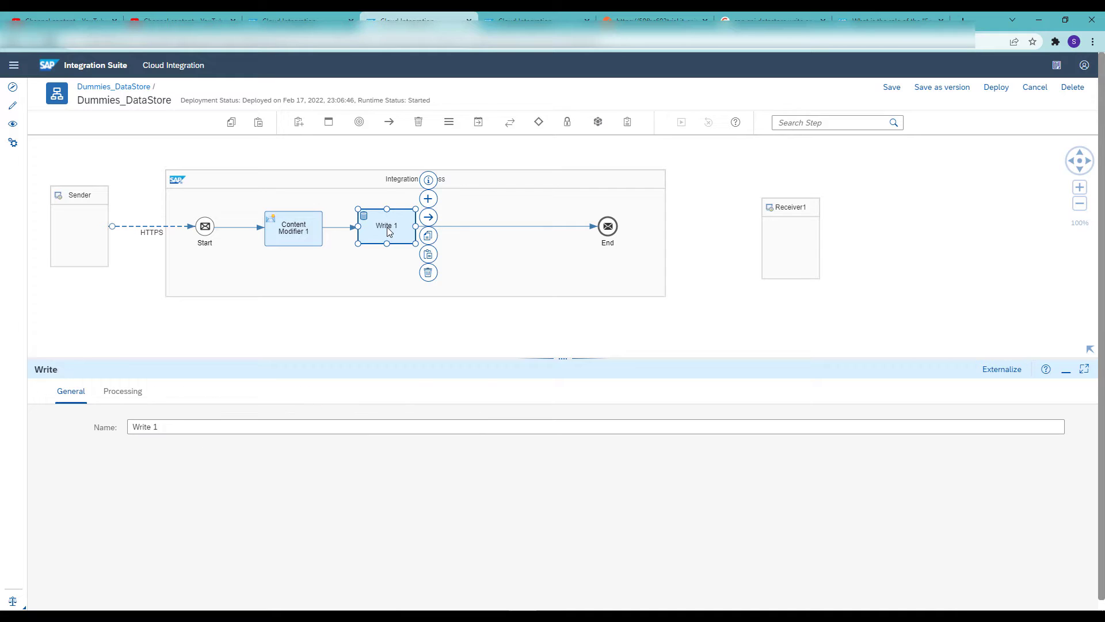
Configure the Write step's processing with data store name Dummies, Integration Flow visibility and entry ID ${property.DSCM}
{"action": "left_click", "coordinate": [132, 393]}
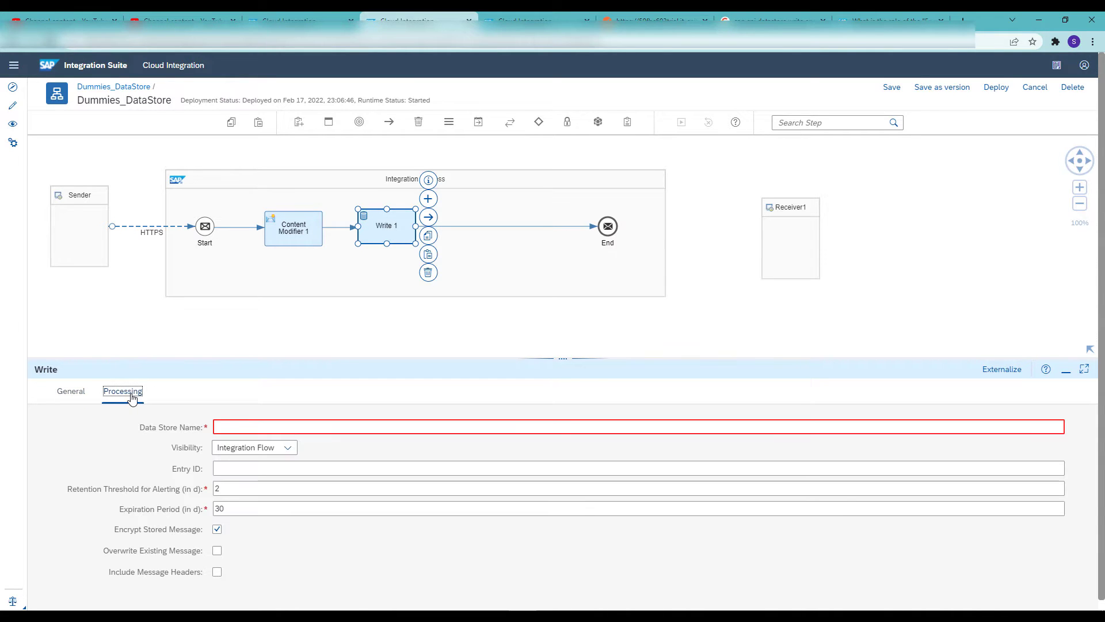
{"action": "left_click", "coordinate": [224, 426]}
{"action": "type", "text": "Dummies"}
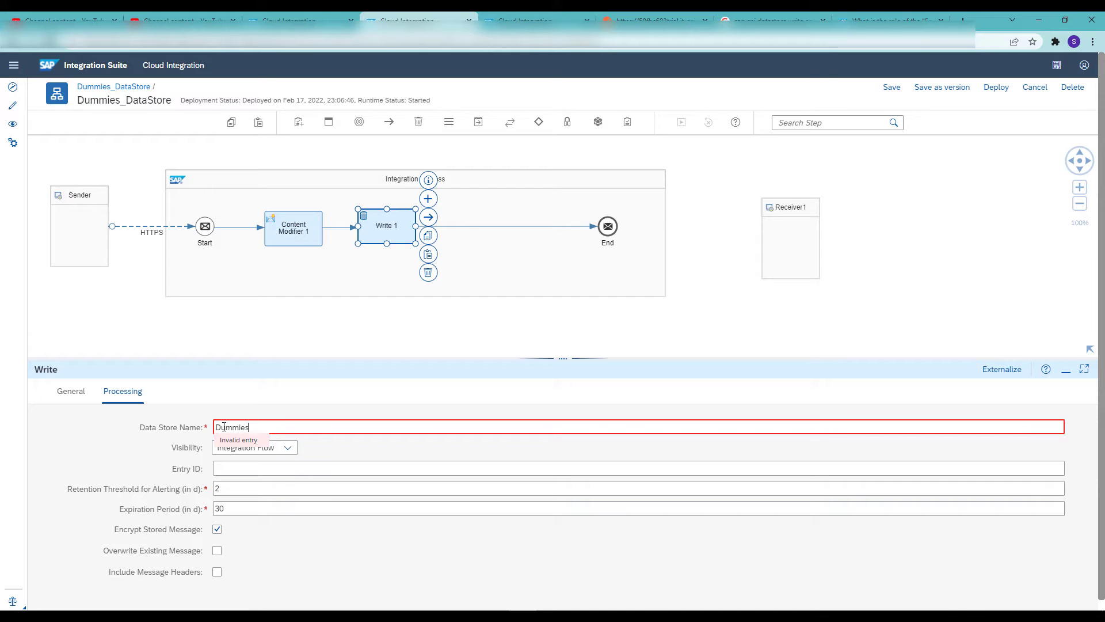
{"action": "left_click", "coordinate": [290, 452]}
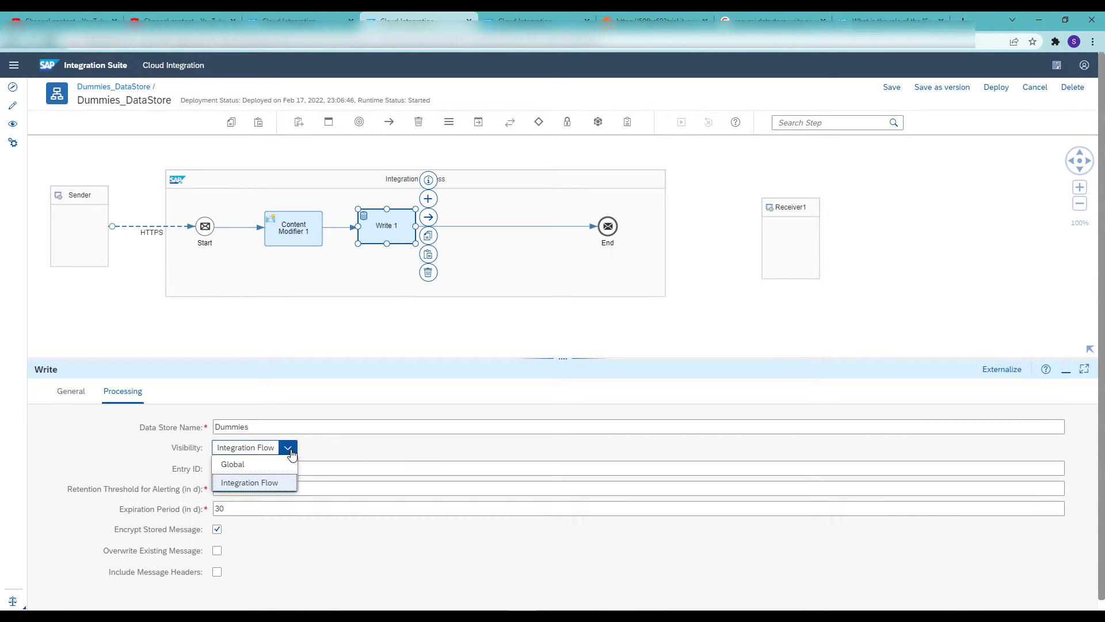
{"action": "left_click", "coordinate": [284, 483]}
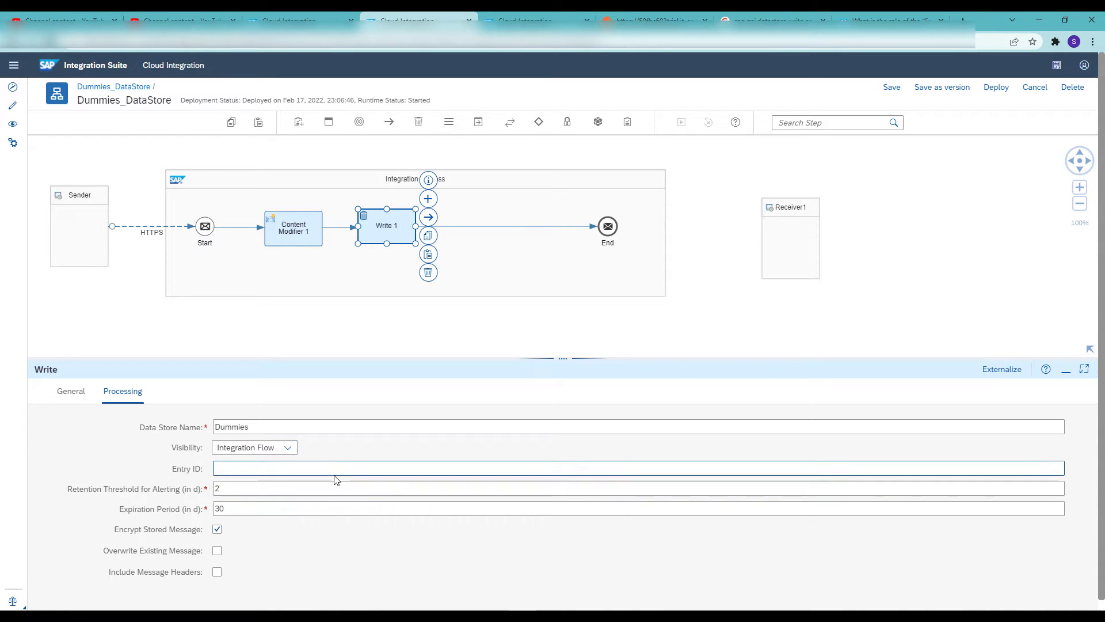
{"action": "left_click", "coordinate": [306, 466]}
{"action": "type", "text": "${property.DSCM}"}
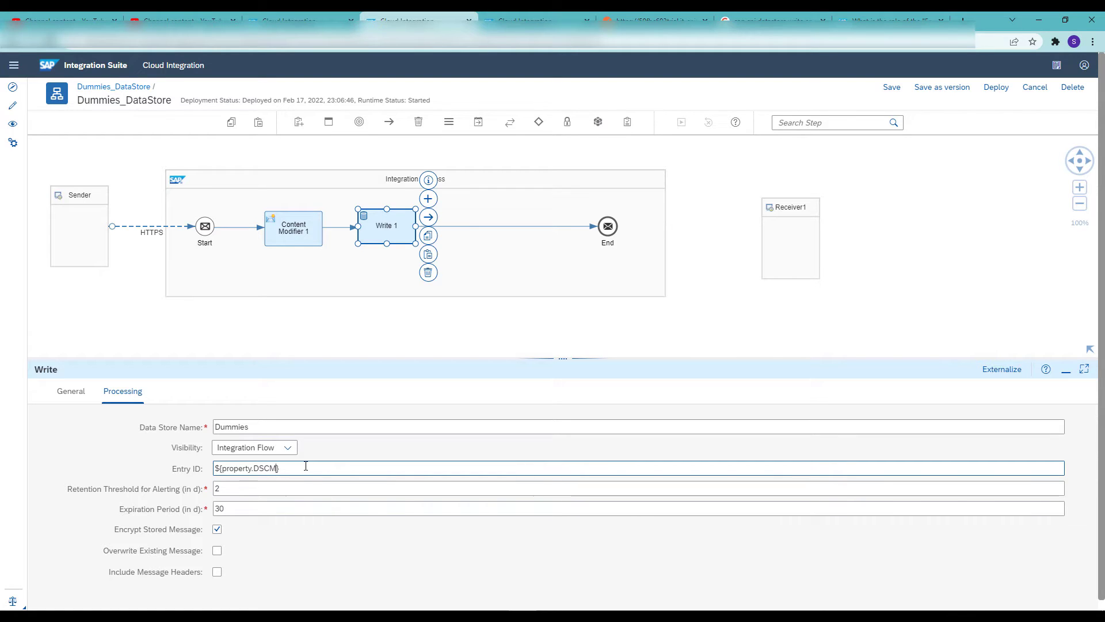
{"action": "left_click_drag", "start_coordinate": [228, 490], "coordinate": [196, 507]}
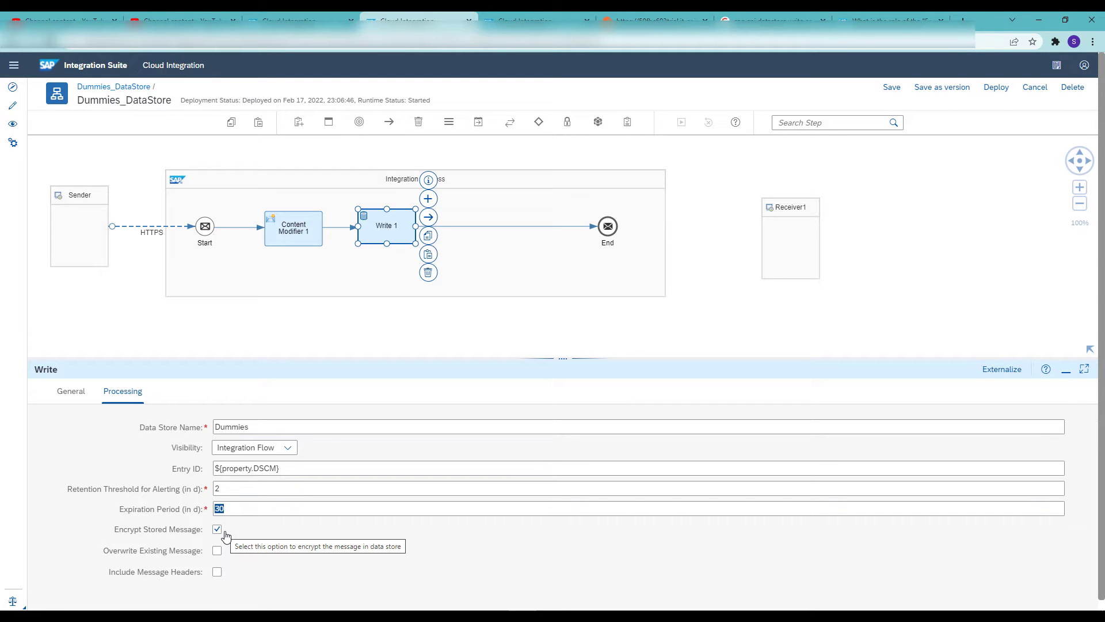
Save the Dummies_DataStore integration flow and deploy it
{"action": "left_click", "coordinate": [889, 89]}
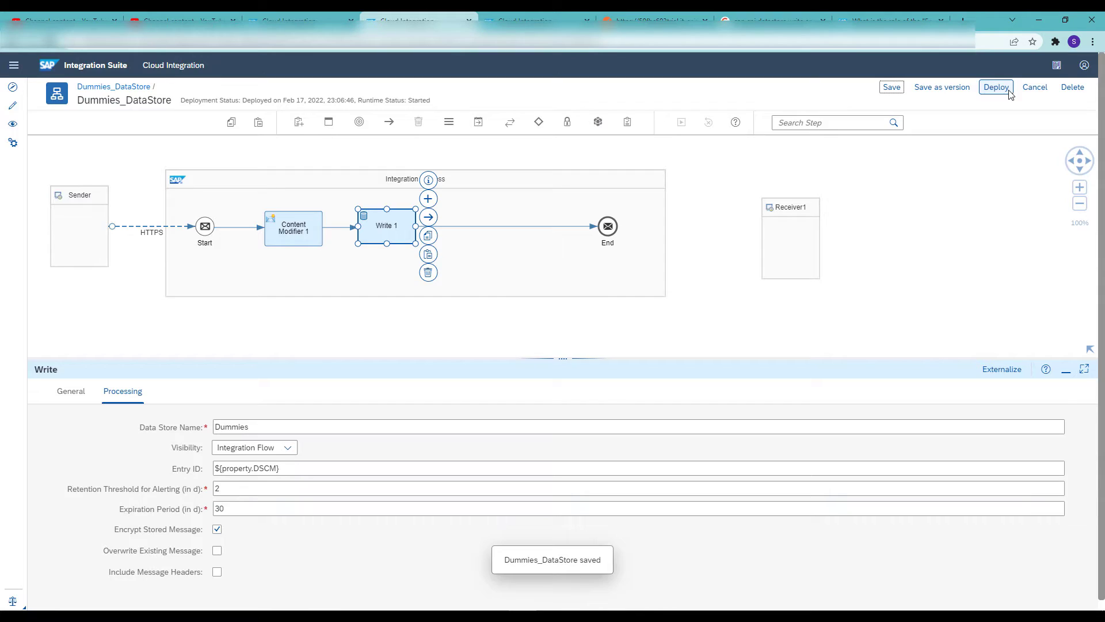
{"action": "left_click", "coordinate": [997, 88]}
{"action": "left_click", "coordinate": [573, 357]}
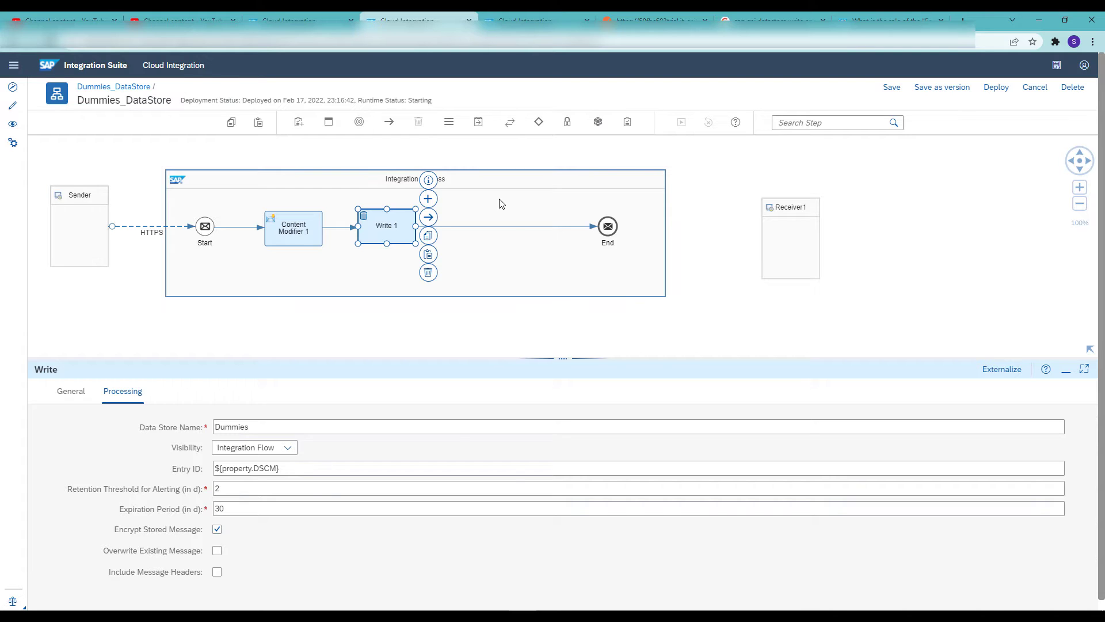
Switch to Postman and send the POST request with a sample first name as the raw body, checking the response
{"action": "left_click", "coordinate": [639, 19]}
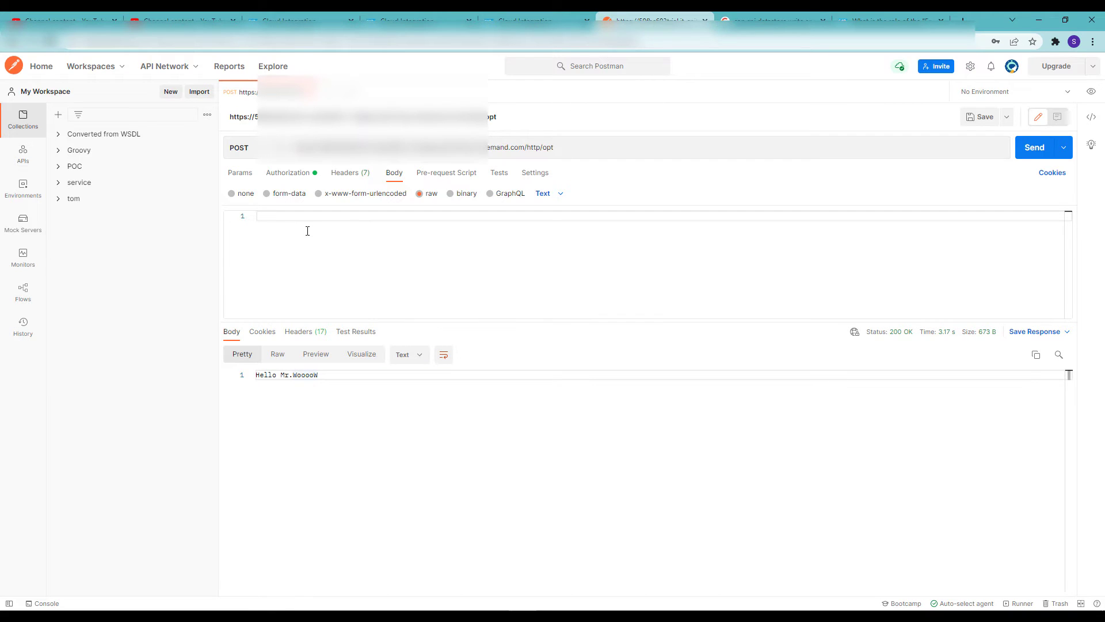
{"action": "type", "text": "Tom"}
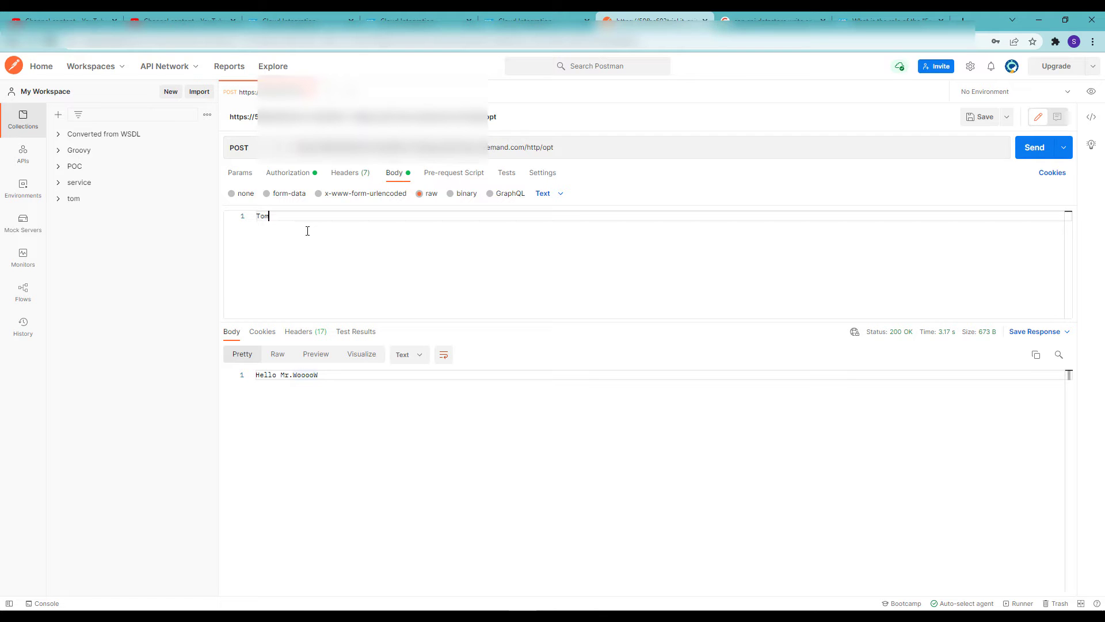
{"action": "left_click", "coordinate": [1034, 148]}
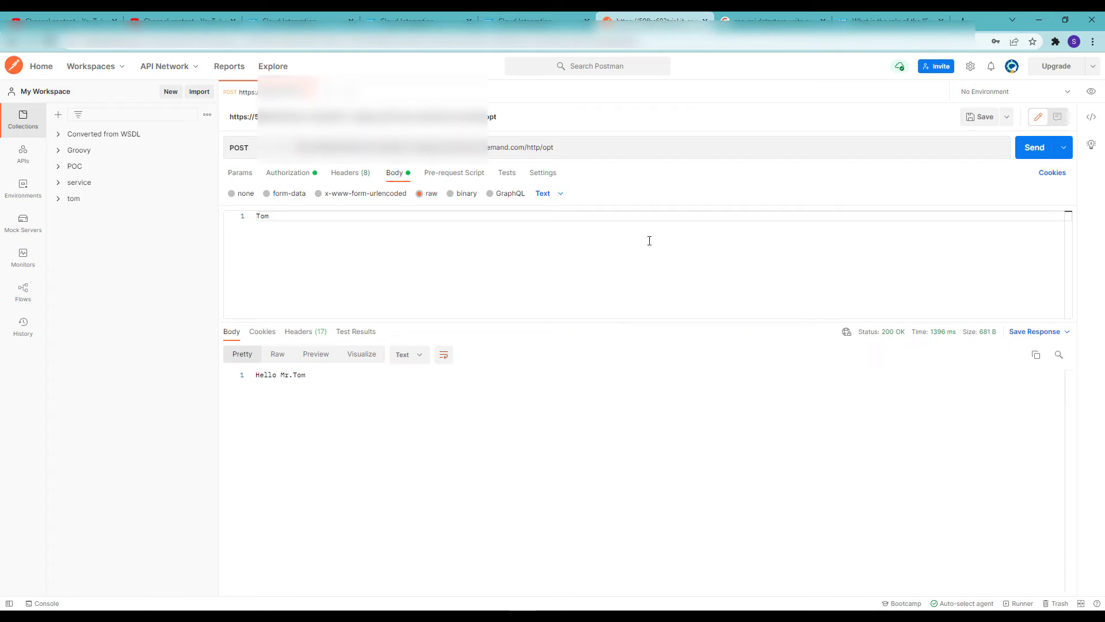
{"action": "left_click_drag", "start_coordinate": [309, 382], "coordinate": [257, 377]}
{"action": "left_click", "coordinate": [289, 388]}
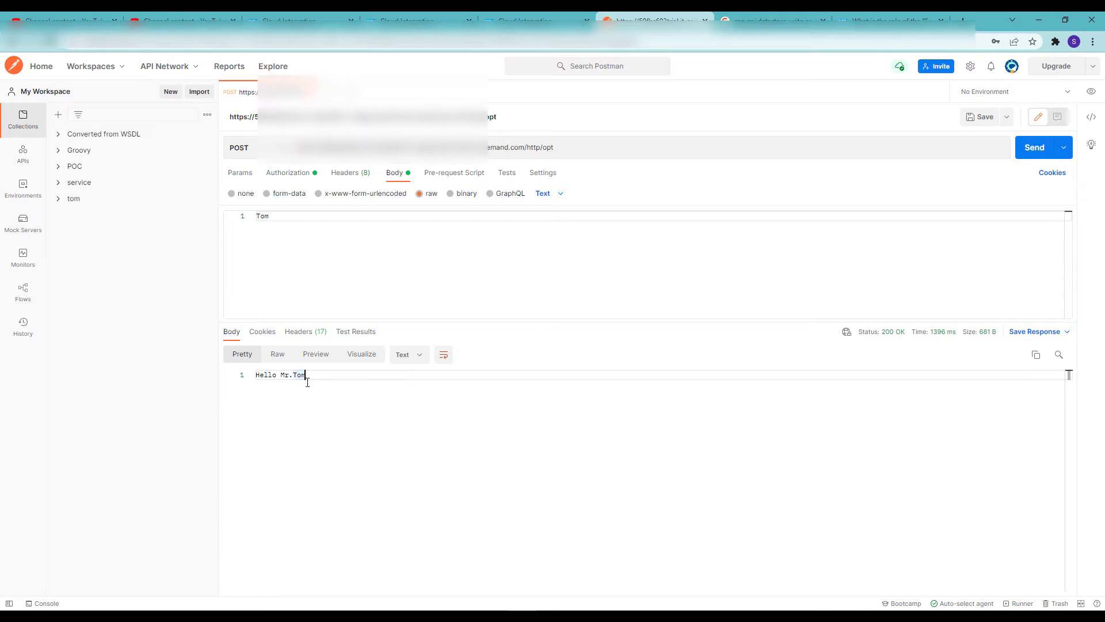
Return to Cloud Integration, open the Dummies data store in Manage Data Stores and examine its stored entry
{"action": "left_click", "coordinate": [424, 20]}
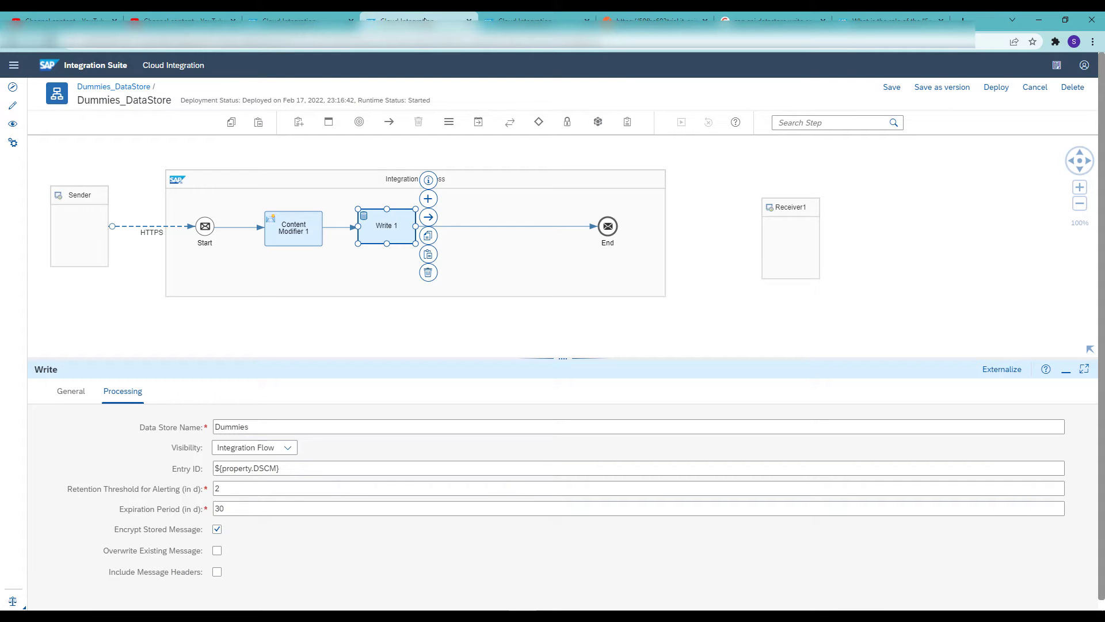
{"action": "left_click", "coordinate": [527, 19]}
{"action": "left_click", "coordinate": [57, 89]}
{"action": "left_click", "coordinate": [86, 414]}
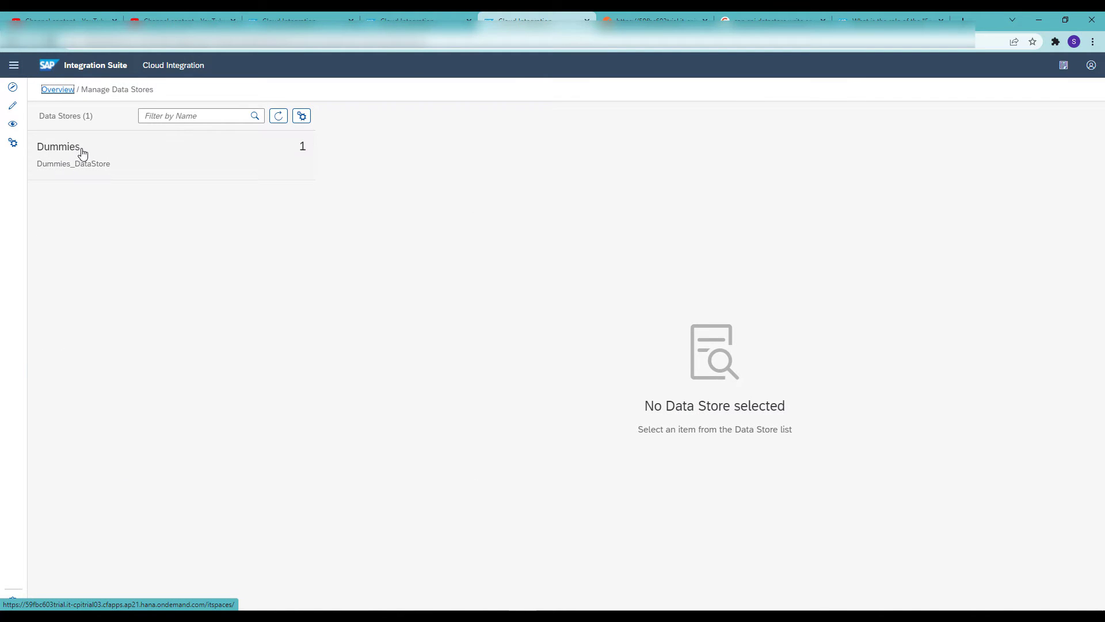
{"action": "left_click_drag", "start_coordinate": [81, 153], "coordinate": [63, 154]}
{"action": "left_click", "coordinate": [37, 150]}
{"action": "left_click", "coordinate": [182, 175]}
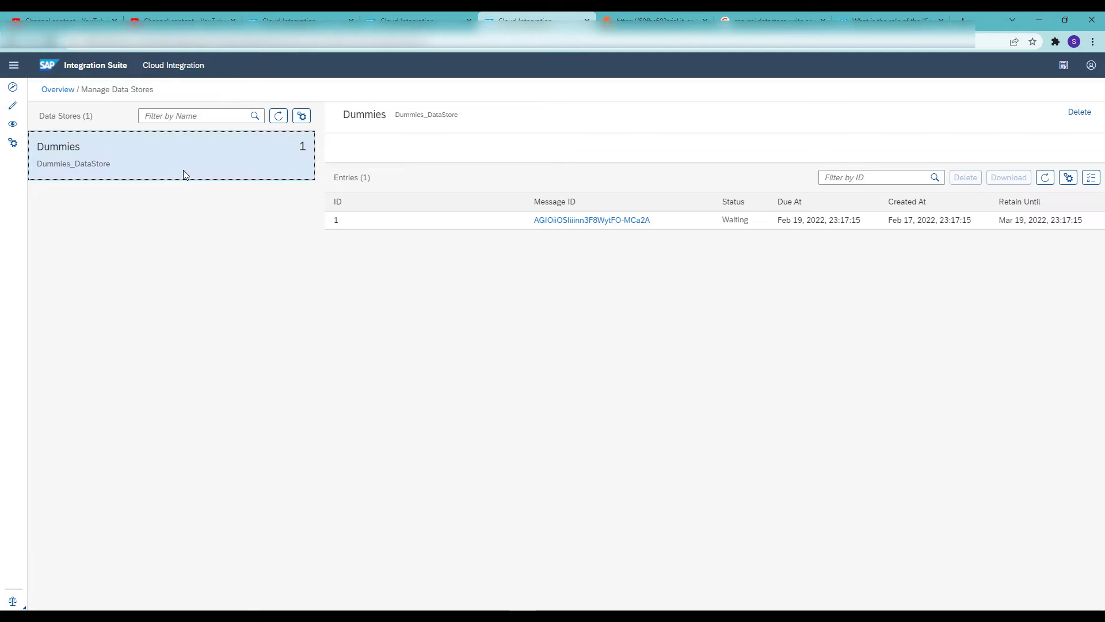
{"action": "left_click", "coordinate": [336, 224]}
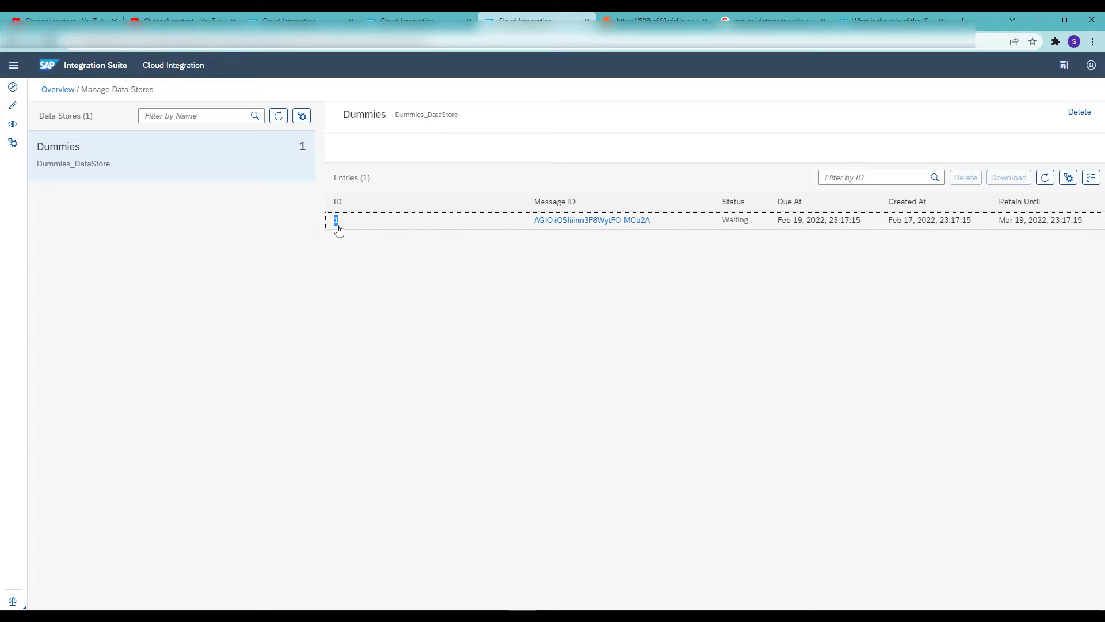
{"action": "left_click", "coordinate": [345, 255]}
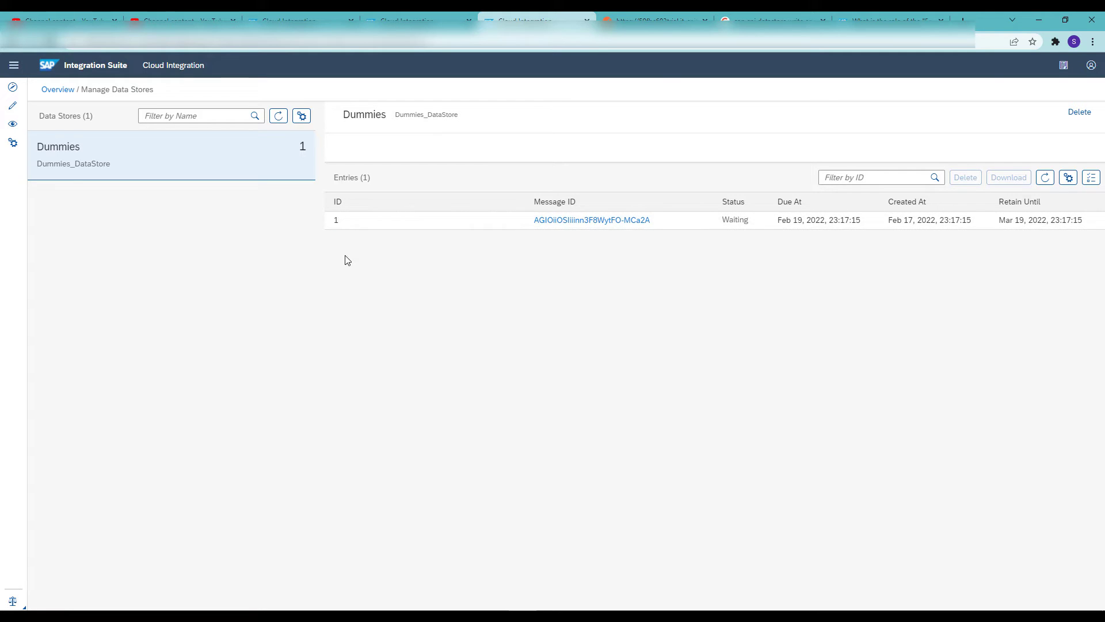
Switch to Postman, replace the request body with a different first name, send the request and check the response
{"action": "left_click", "coordinate": [660, 16]}
{"action": "double_click", "coordinate": [283, 216]}
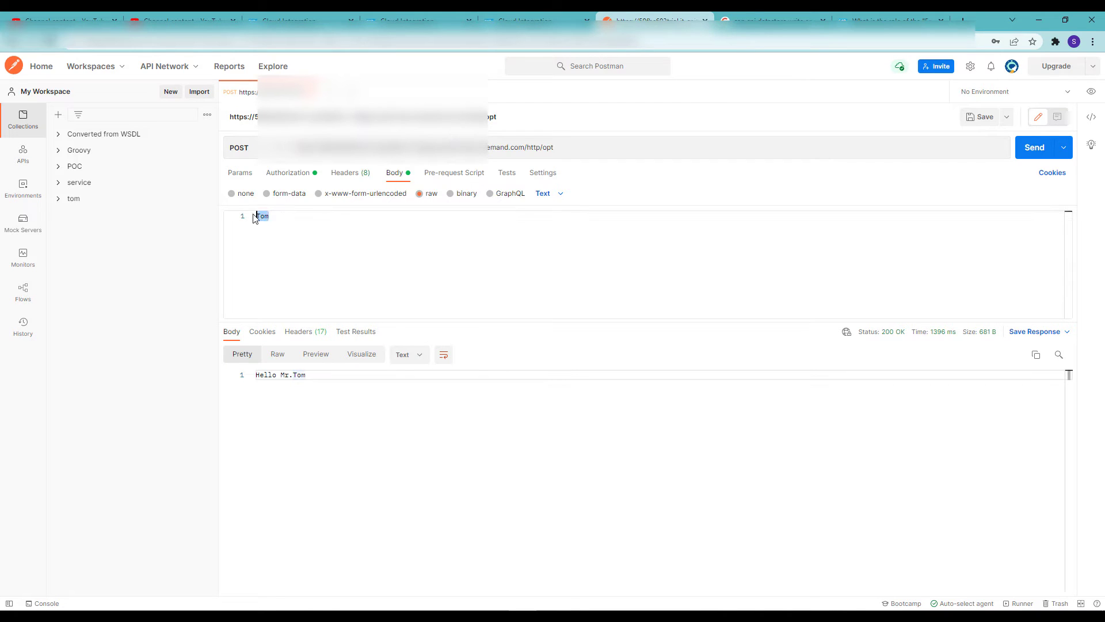
{"action": "type", "text": "Tim"}
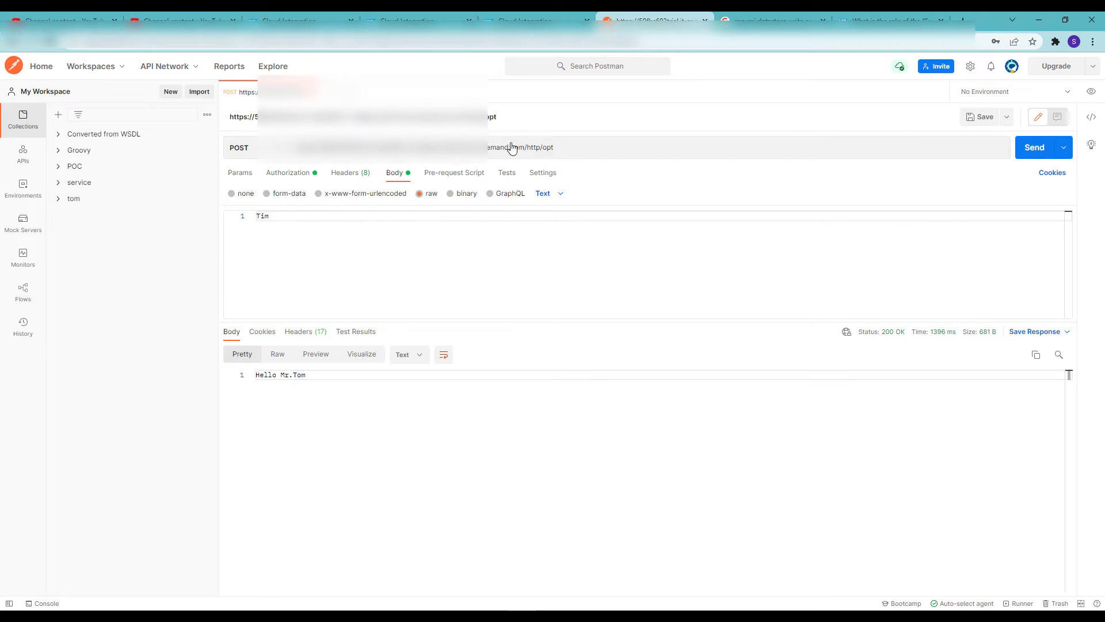
{"action": "left_click", "coordinate": [1034, 148]}
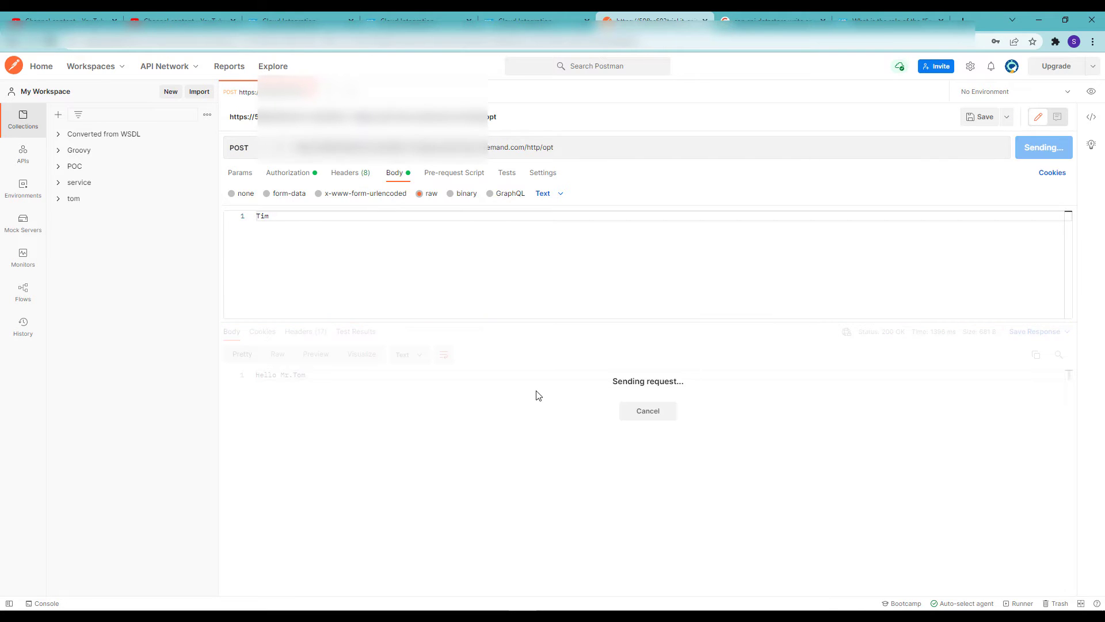
{"action": "left_click_drag", "start_coordinate": [310, 381], "coordinate": [256, 375]}
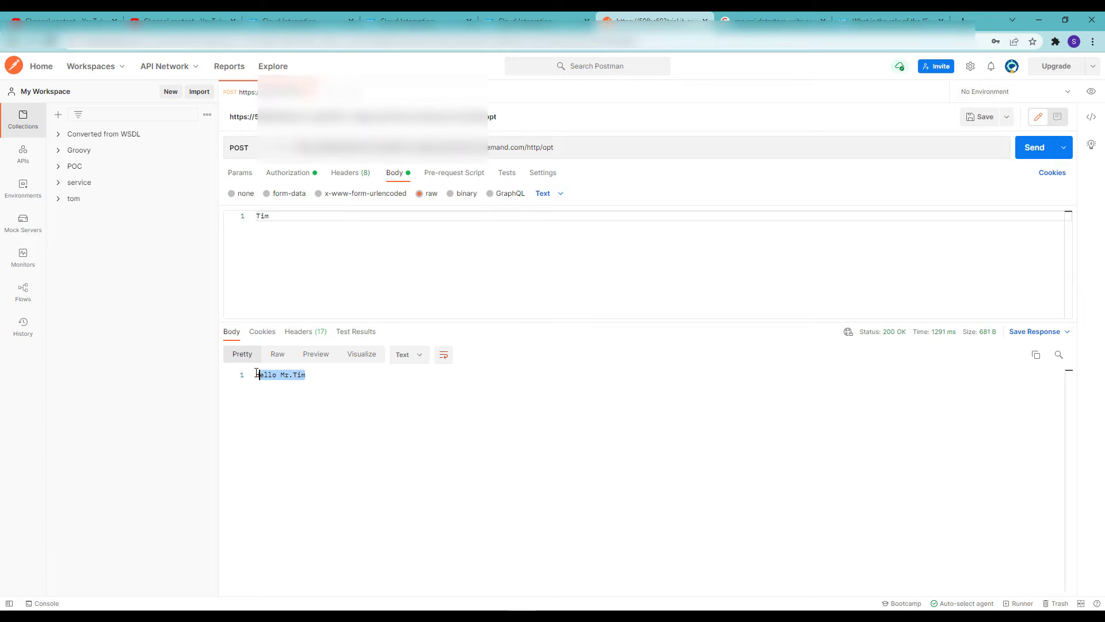
Return to the Dummies data store, refresh its entries and download the entry with ID 1
{"action": "left_click", "coordinate": [521, 21]}
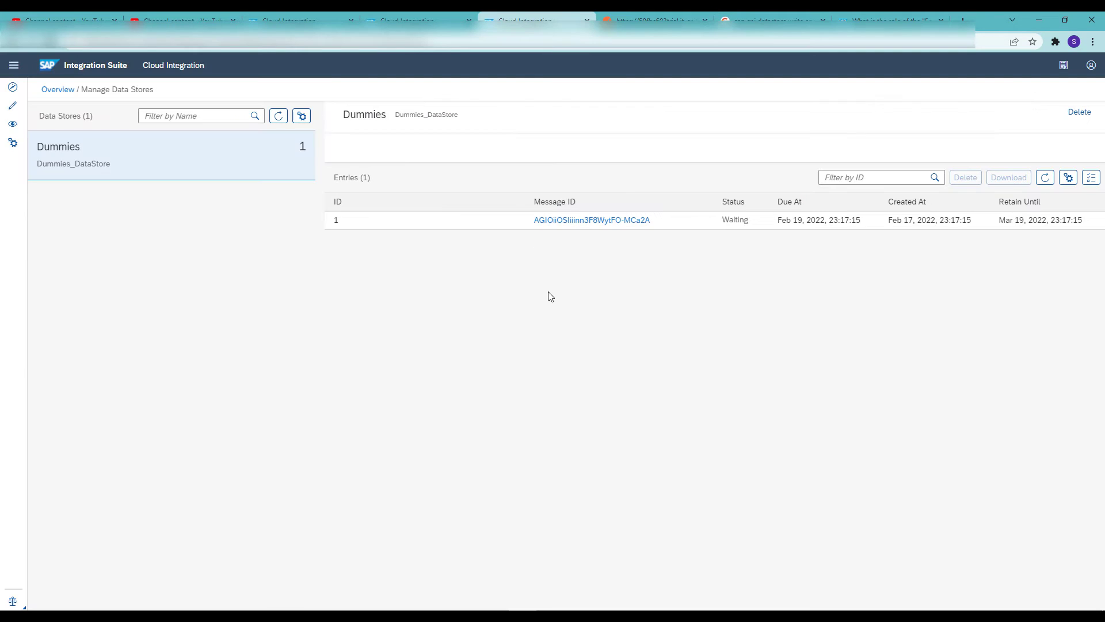
{"action": "left_click", "coordinate": [1046, 177]}
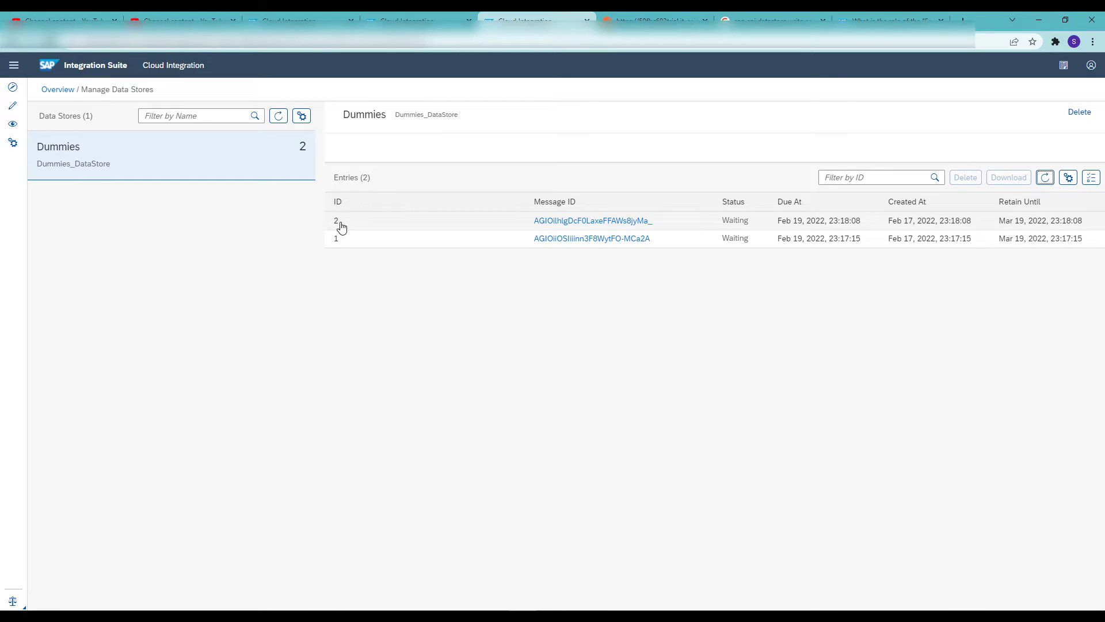
{"action": "left_click", "coordinate": [862, 243]}
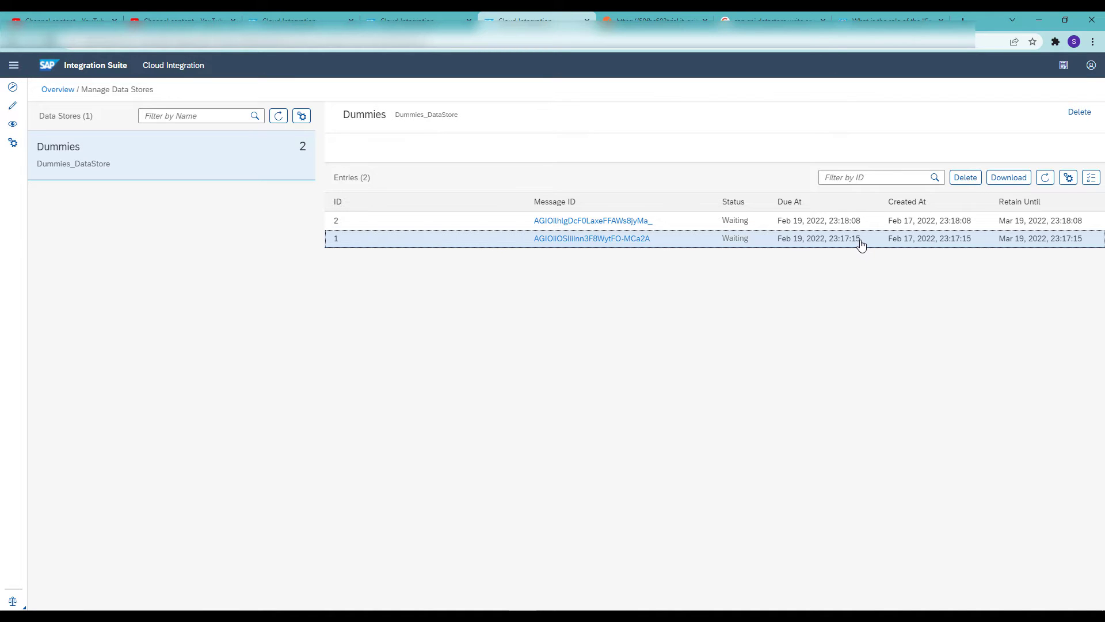
{"action": "left_click", "coordinate": [1008, 177]}
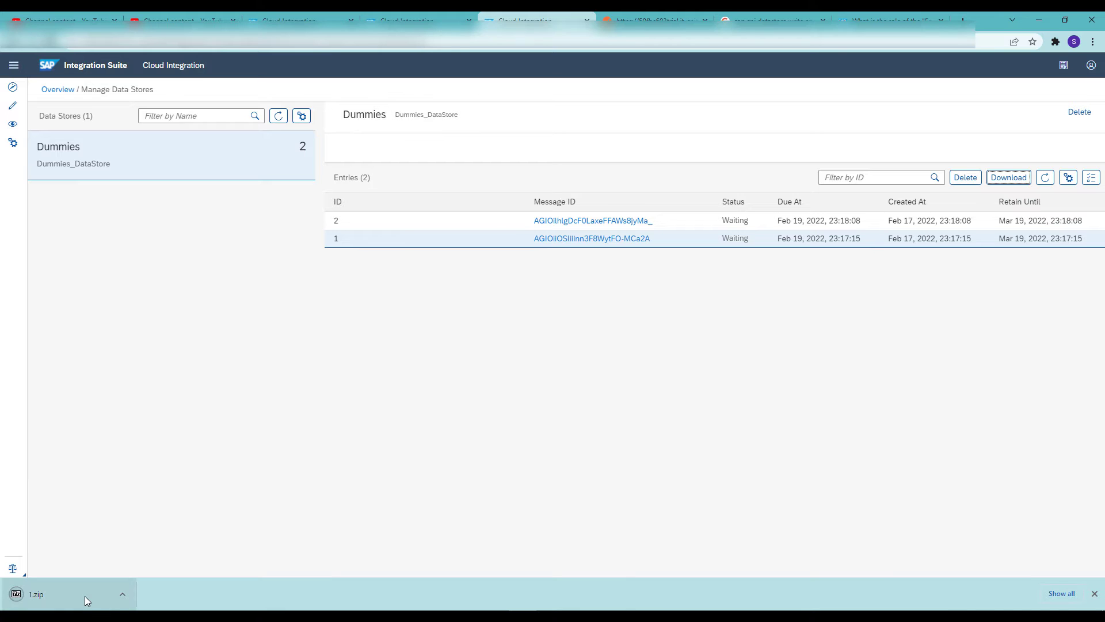
Open the downloaded 1.zip, view its body file in Notepad to check the stored message, and close the file
{"action": "left_click", "coordinate": [87, 600]}
{"action": "left_click", "coordinate": [212, 192]}
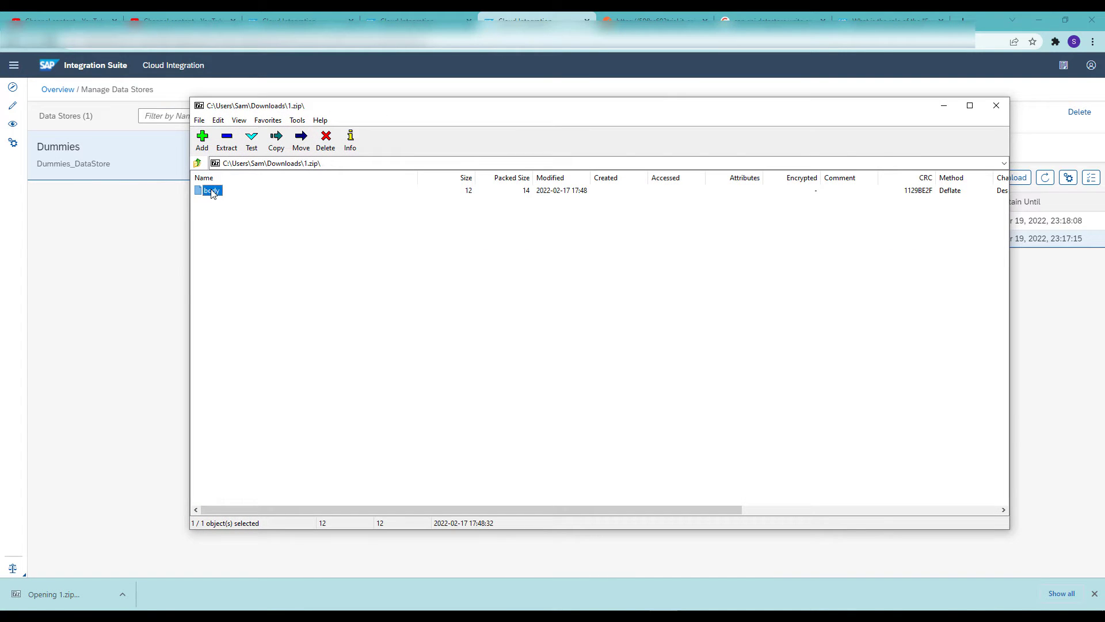
{"action": "right_click", "coordinate": [212, 192]}
{"action": "left_click", "coordinate": [253, 256]}
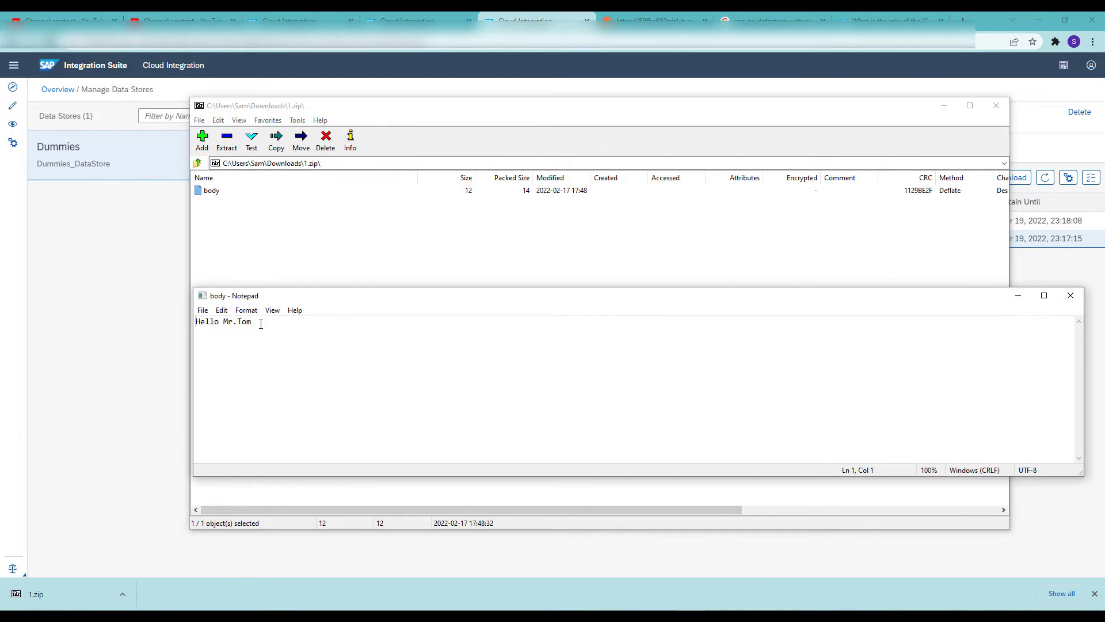
{"action": "left_click_drag", "start_coordinate": [261, 324], "coordinate": [175, 321]}
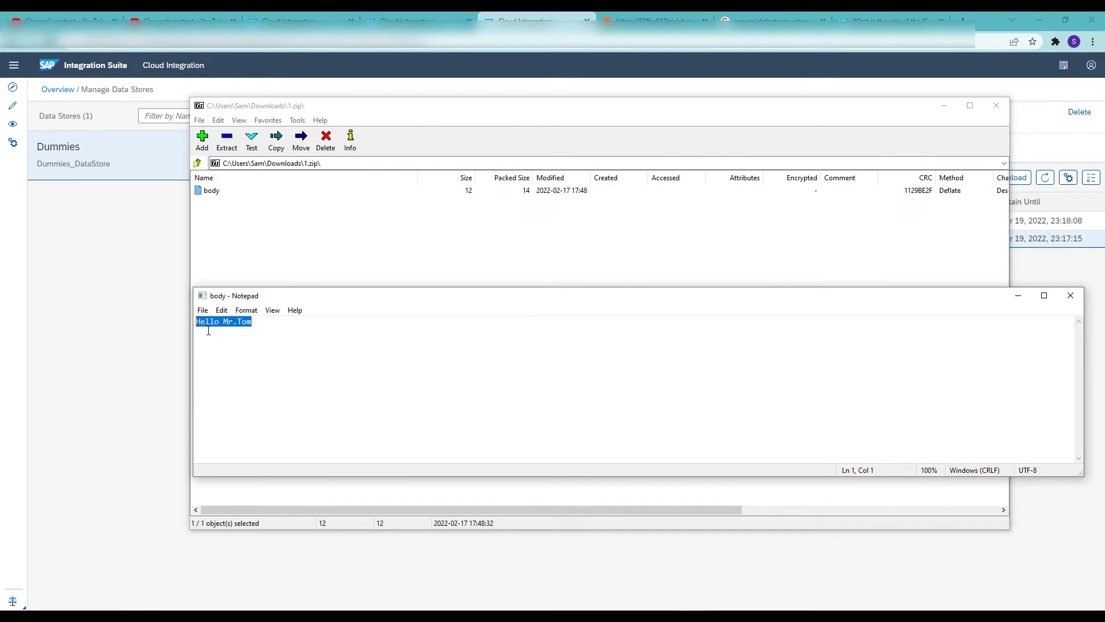
{"action": "double_click", "coordinate": [202, 299]}
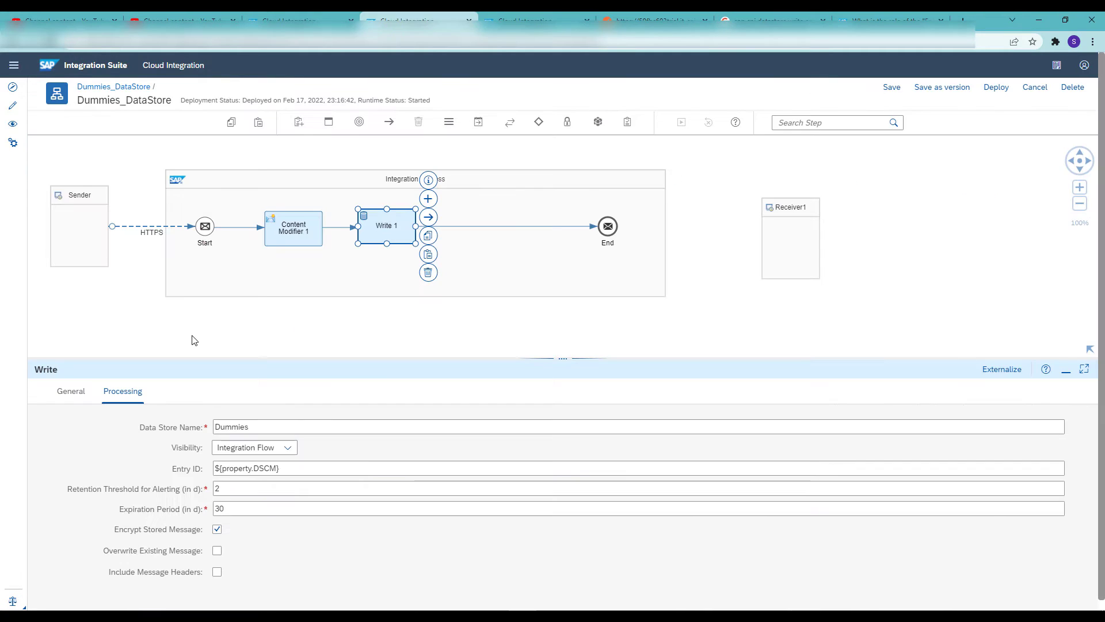
Enable Include Message Headers for the Write step of the Dummies_DataStore integration flow
{"action": "left_click", "coordinate": [217, 572]}
Switch to Postman, replace the request body with another first name, send the request and check the greeting in the response
{"action": "left_click", "coordinate": [666, 17]}
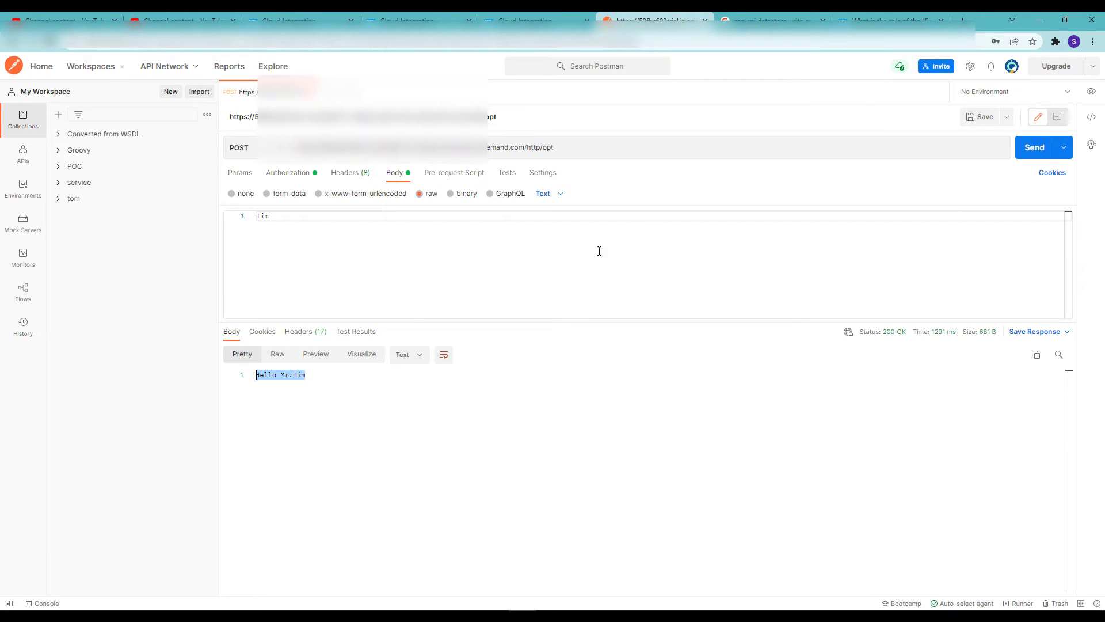
{"action": "left_click", "coordinate": [576, 218]}
{"action": "key", "text": "BackSpace"}
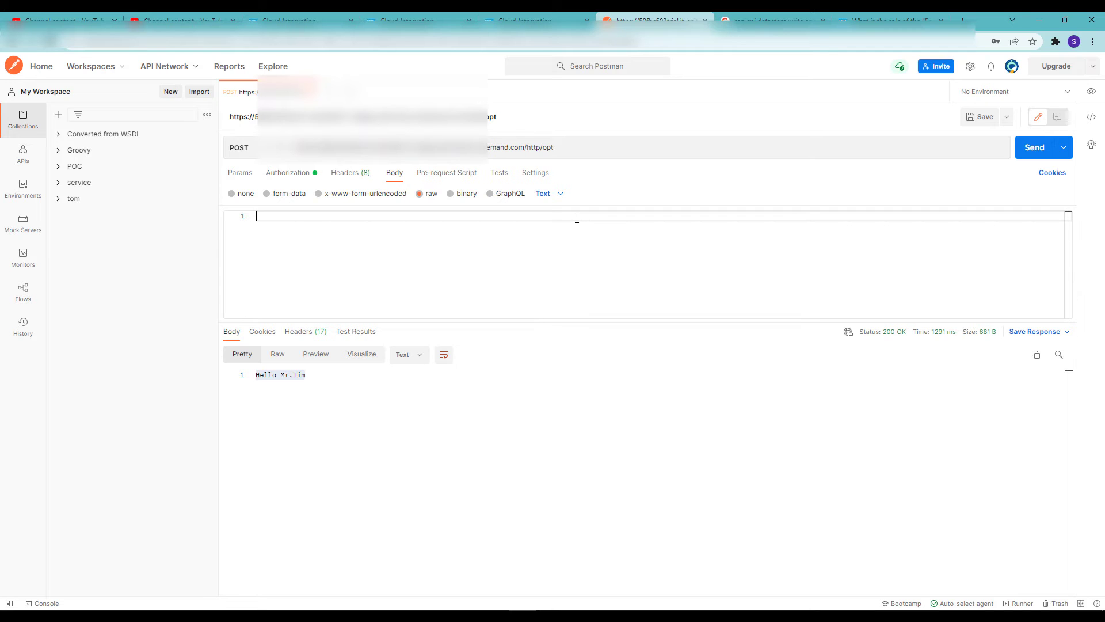
{"action": "type", "text": "Bob"}
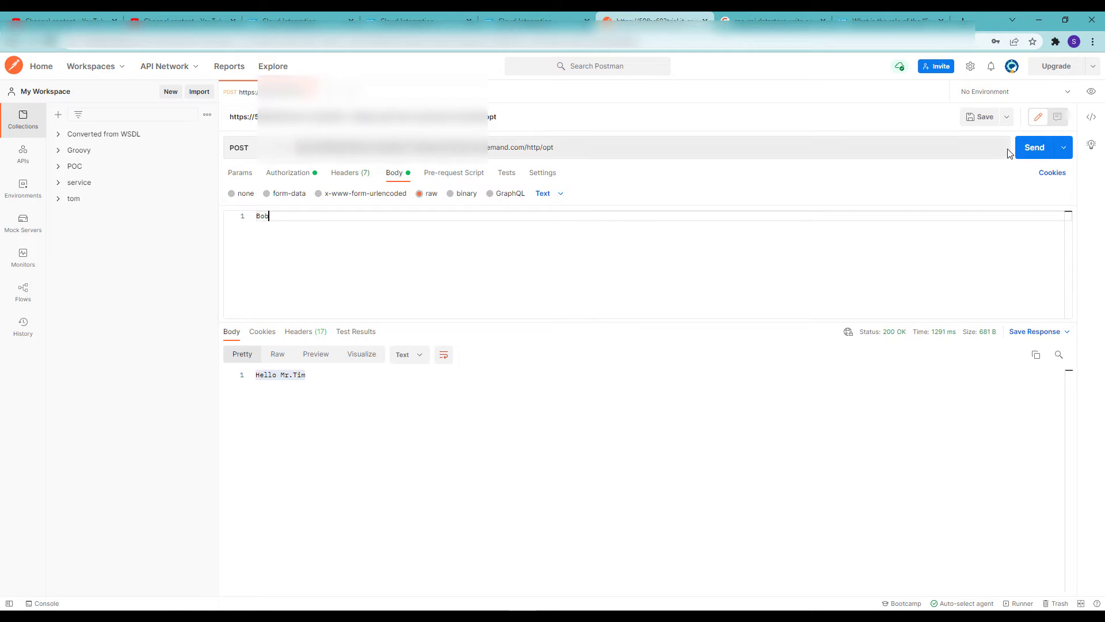
{"action": "left_click", "coordinate": [1030, 148]}
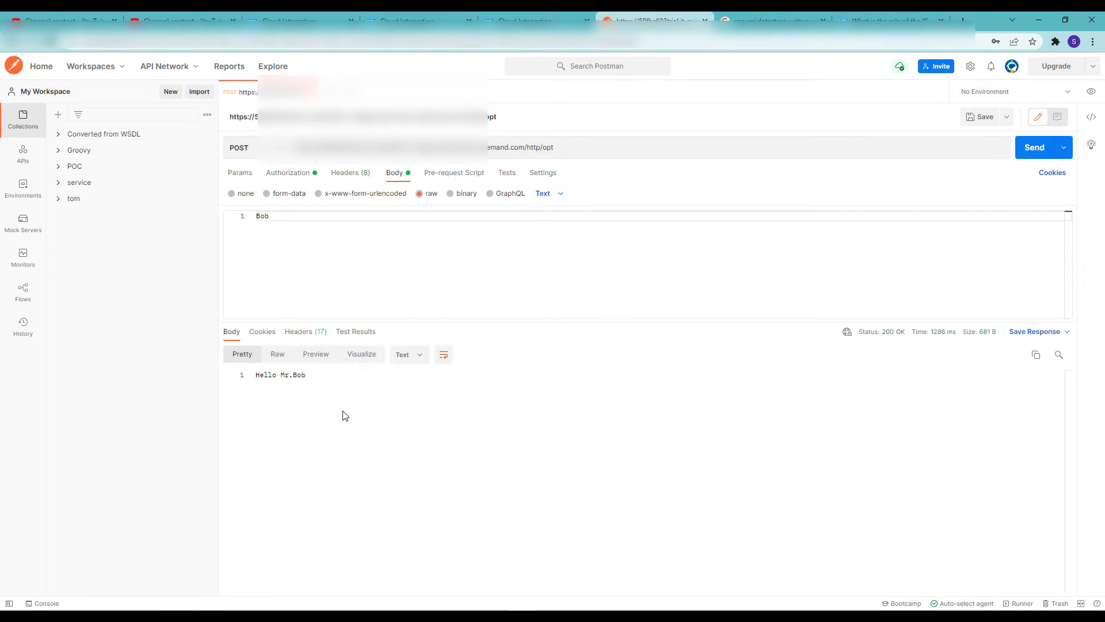
{"action": "left_click_drag", "start_coordinate": [307, 382], "coordinate": [239, 379]}
Refresh the entries of the Dummies data store, download the entry with ID 3 and inspect which files its archive contains
{"action": "left_click", "coordinate": [534, 17]}
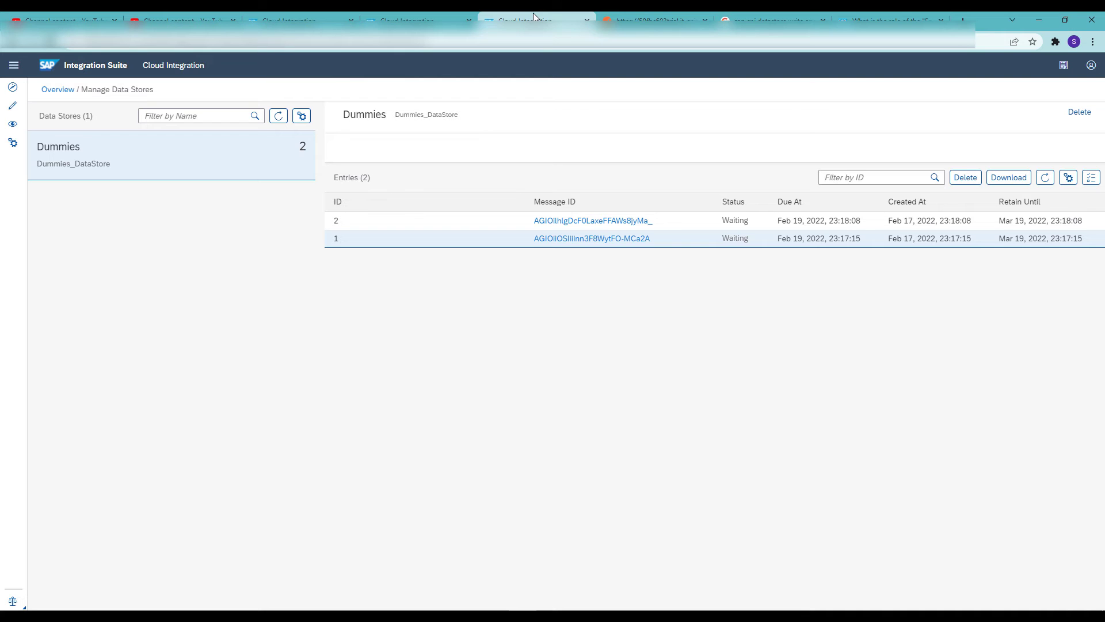
{"action": "left_click", "coordinate": [1044, 177]}
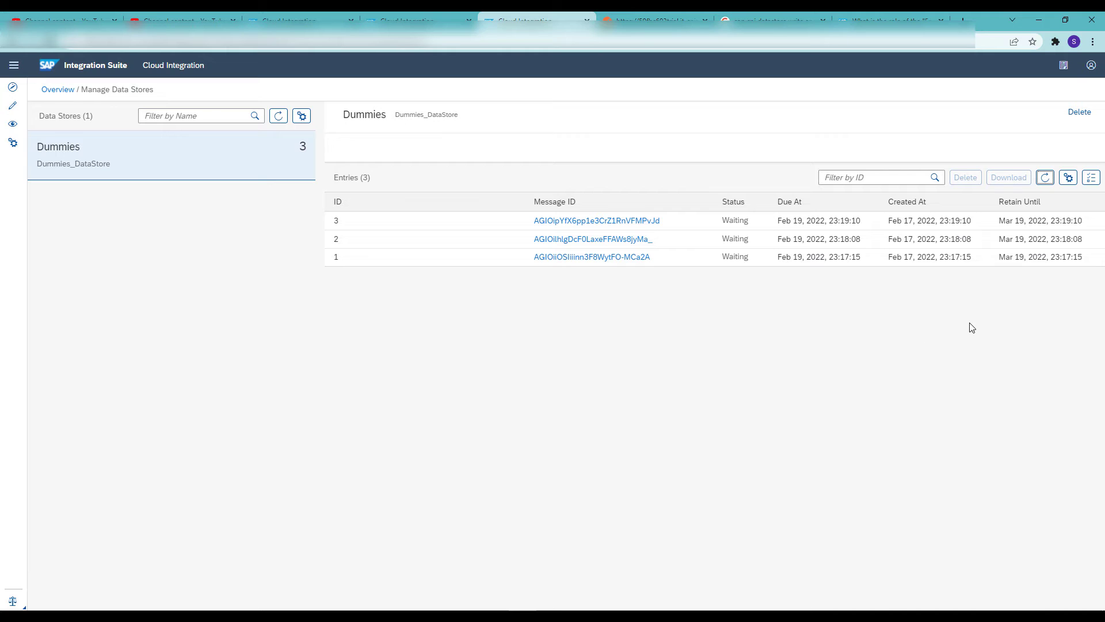
{"action": "left_click", "coordinate": [925, 220]}
{"action": "left_click", "coordinate": [1009, 178]}
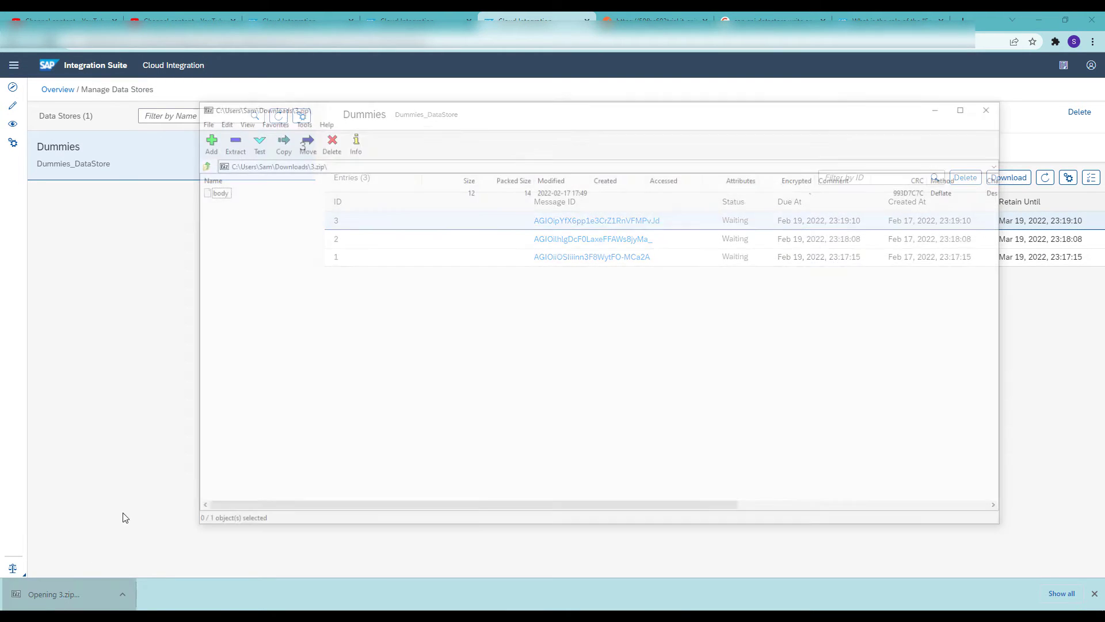
{"action": "left_click", "coordinate": [212, 191]}
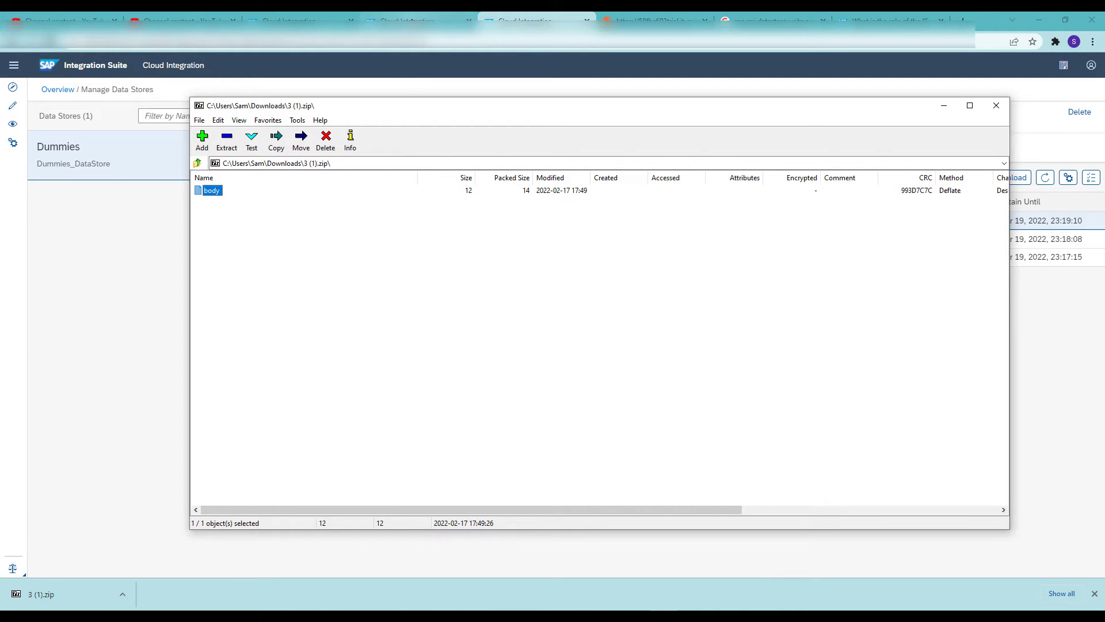
Return to the Dummies_DataStore integration flow, save it with message headers included, and deploy it
{"action": "left_click", "coordinate": [411, 20]}
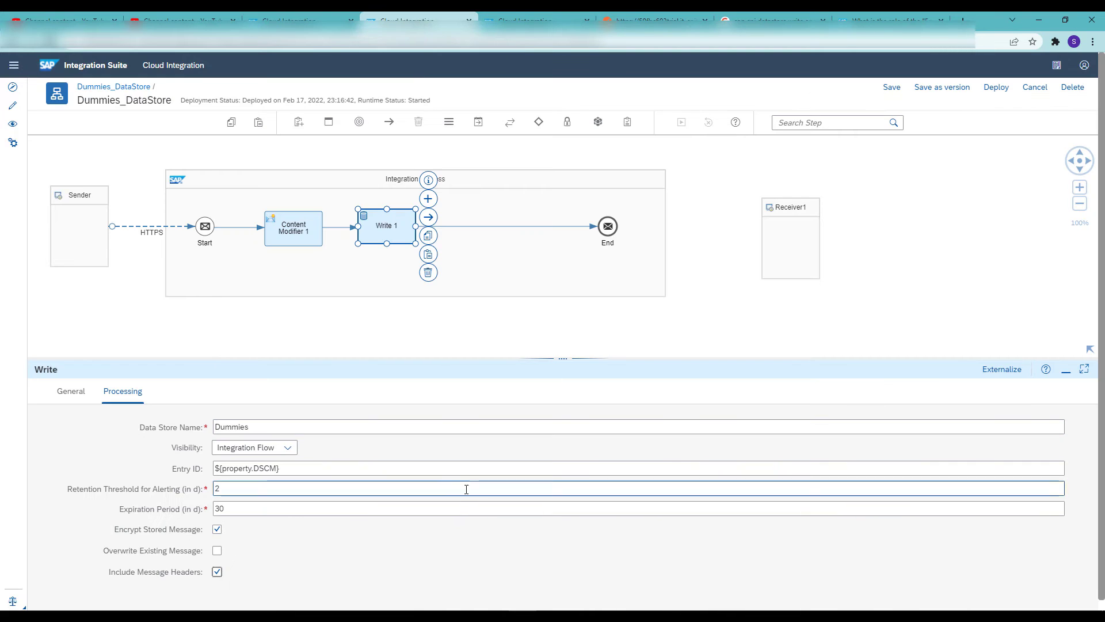
{"action": "left_click", "coordinate": [892, 88]}
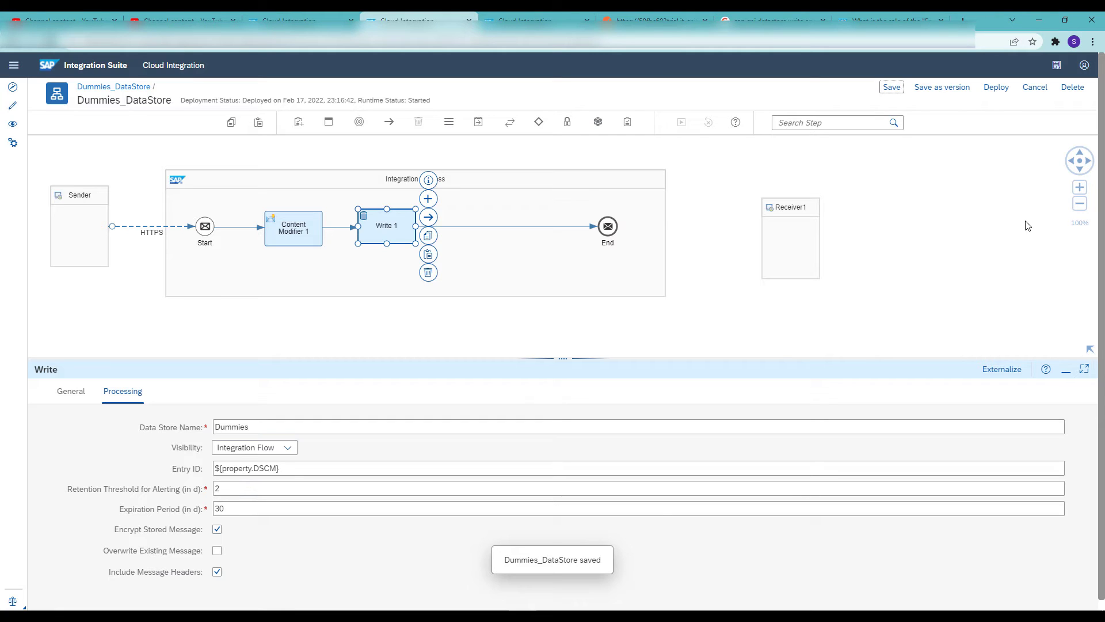
{"action": "left_click", "coordinate": [997, 87]}
{"action": "left_click", "coordinate": [579, 359]}
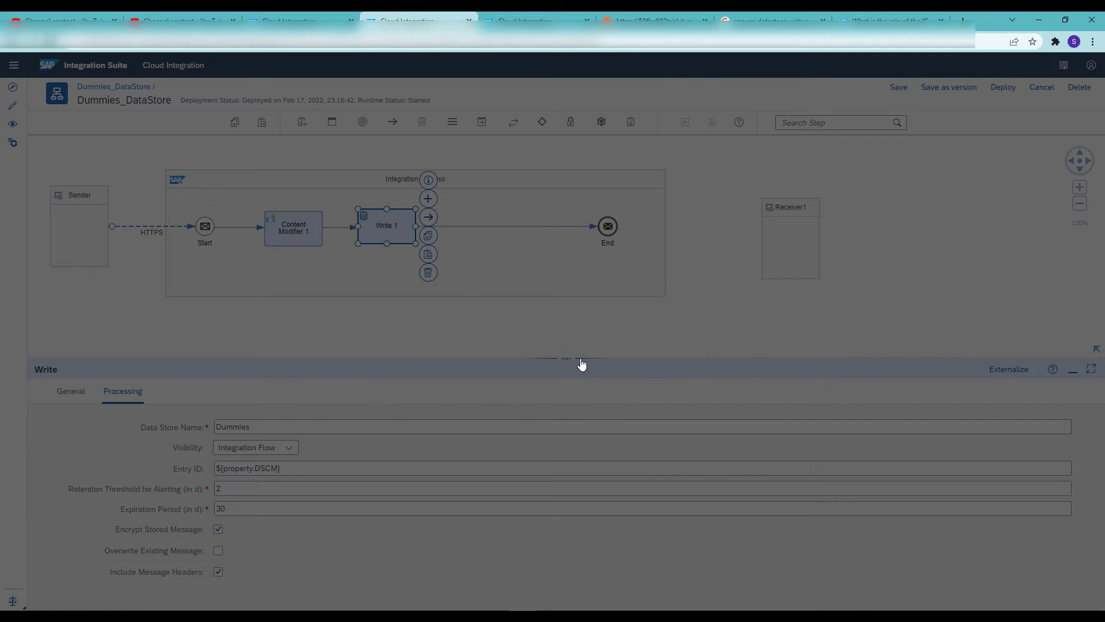
{"action": "left_click", "coordinate": [633, 358]}
Resend the same request body in Postman and refresh the entries of the Dummies data store
{"action": "left_click", "coordinate": [656, 21]}
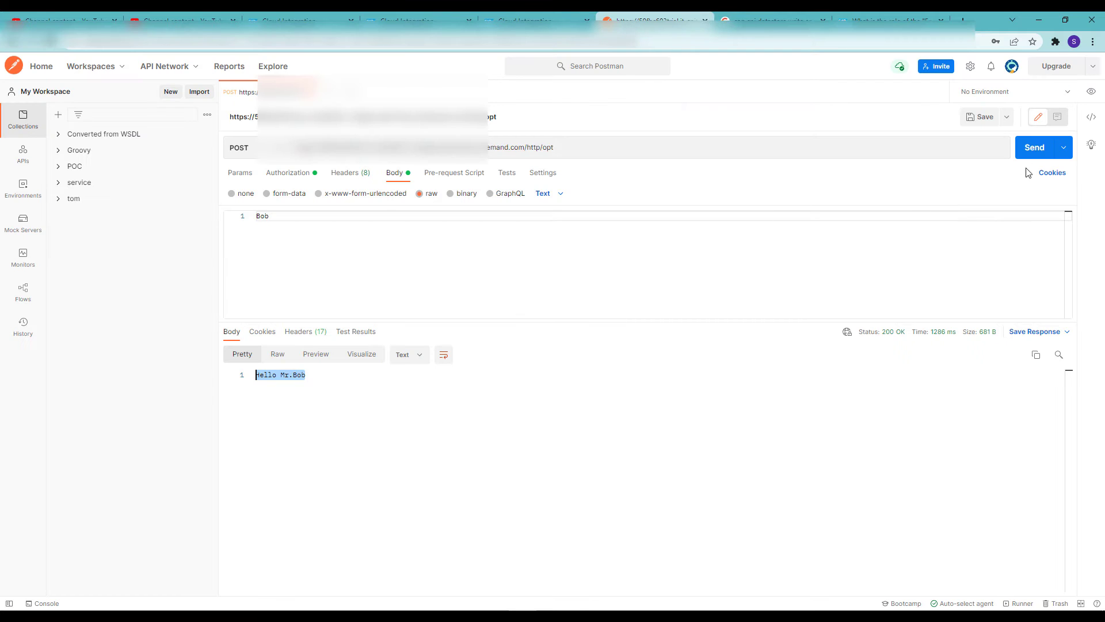
{"action": "left_click", "coordinate": [1032, 147]}
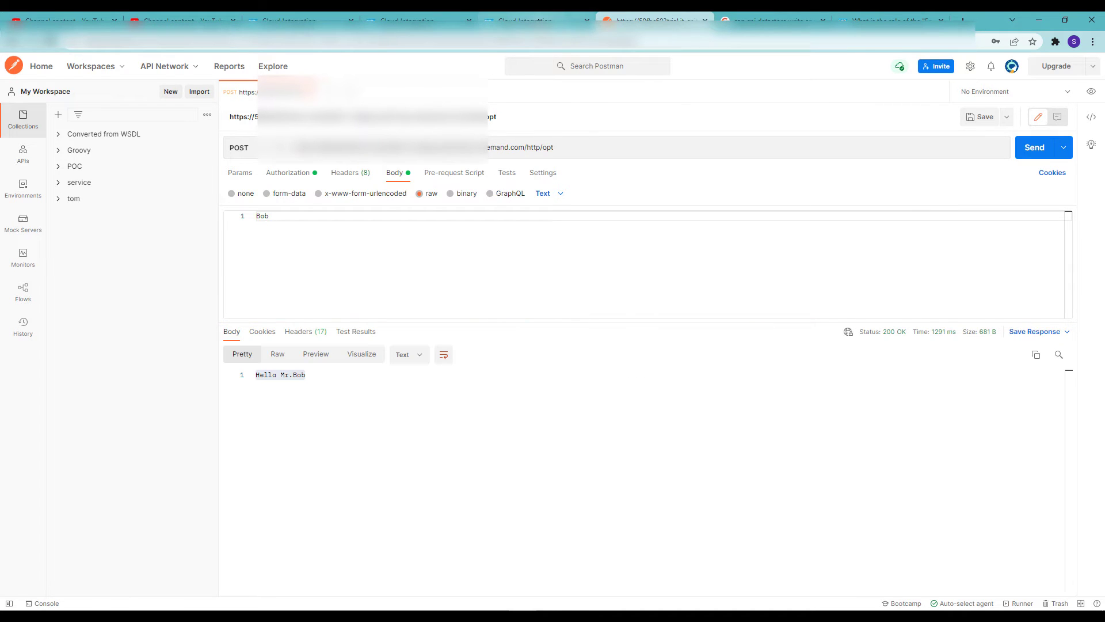
{"action": "left_click", "coordinate": [535, 21]}
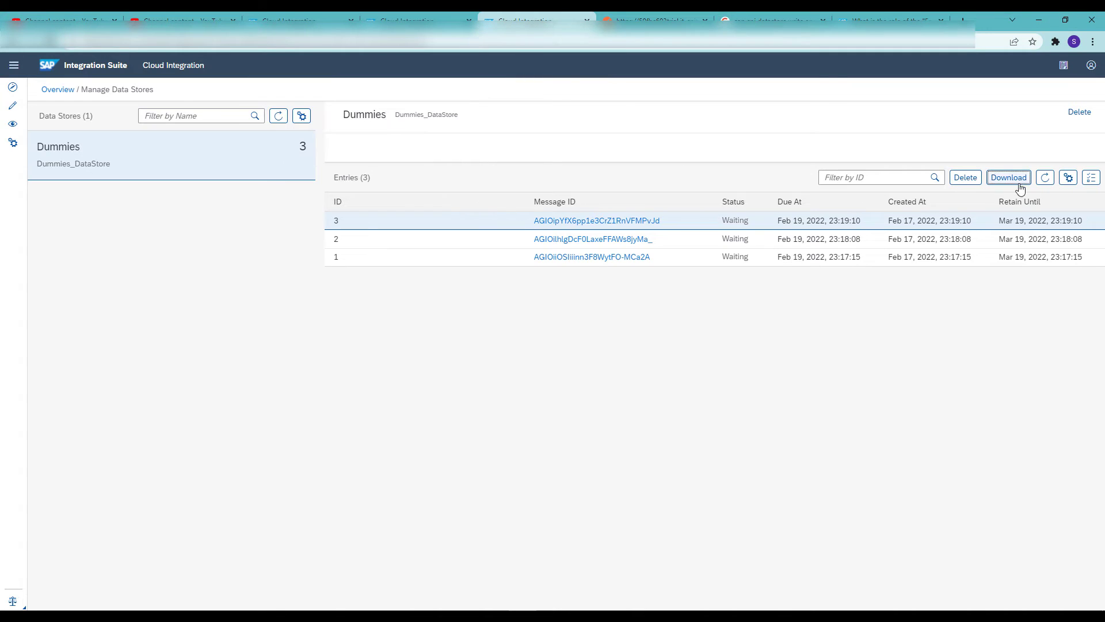
{"action": "left_click", "coordinate": [1046, 178]}
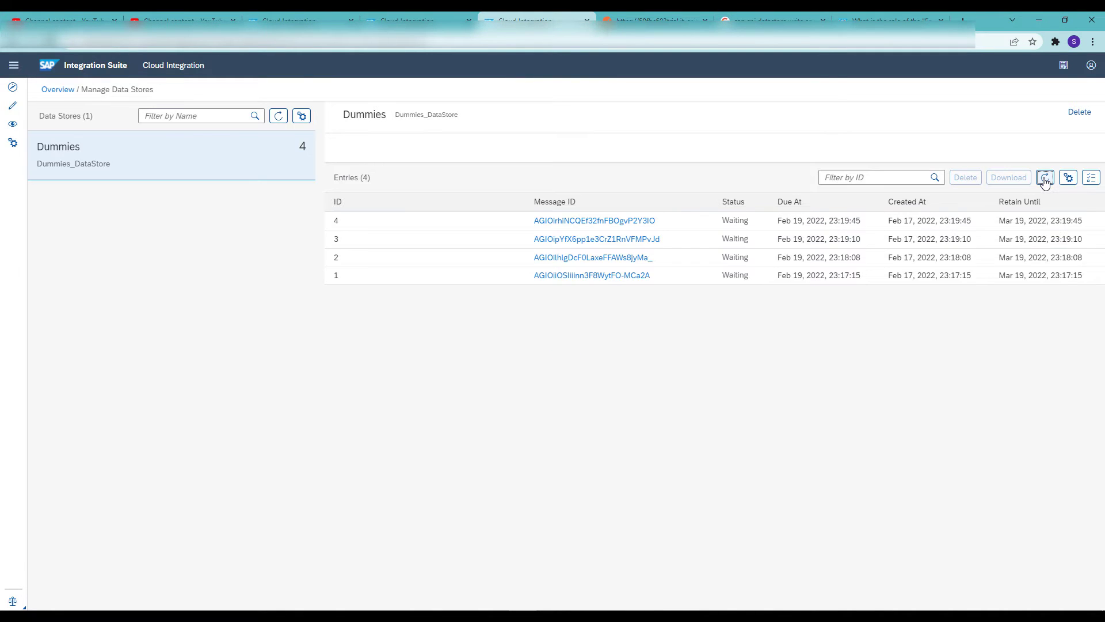
Download the Dummies data store entry with ID 4 and open the downloaded 4.zip
{"action": "left_click", "coordinate": [883, 223]}
{"action": "left_click", "coordinate": [1009, 177]}
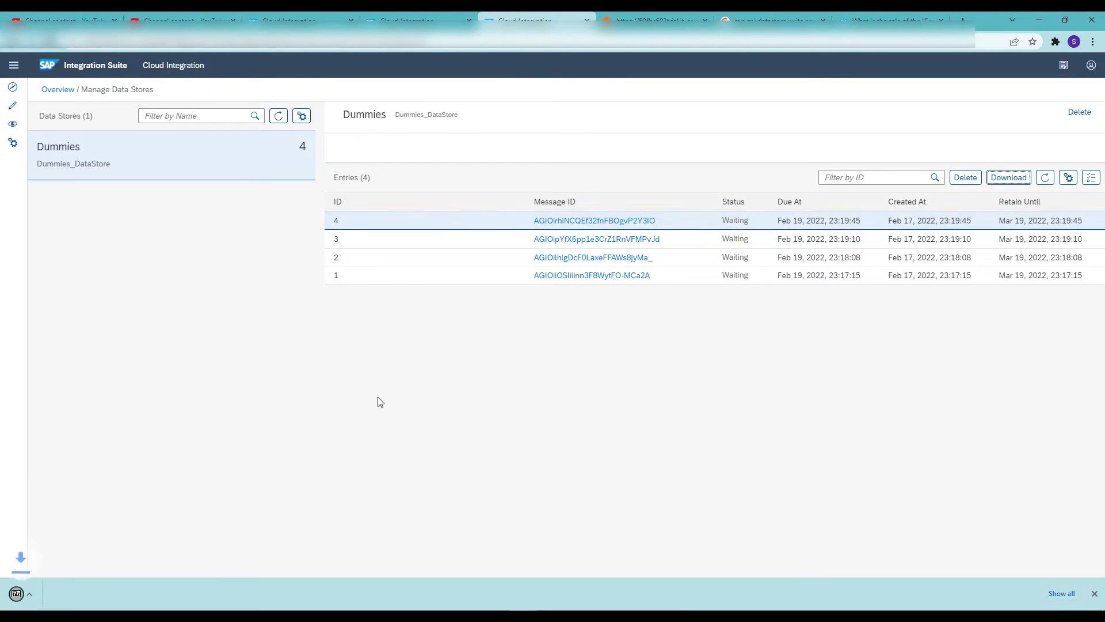
{"action": "left_click", "coordinate": [46, 594]}
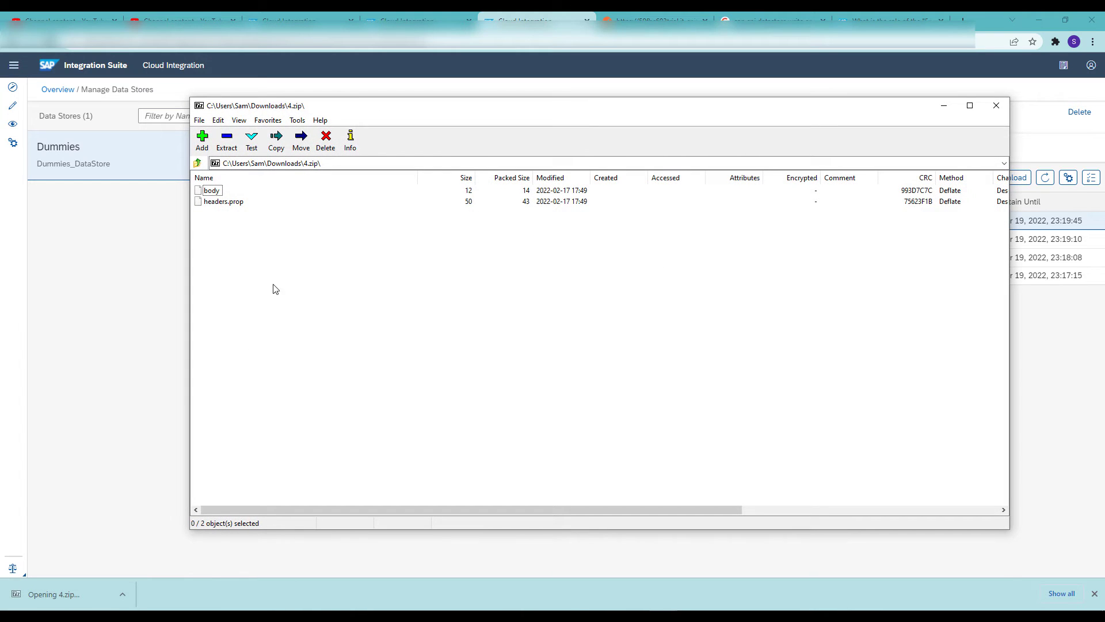
View headers.prop from 4.zip in Notepad to check the stored BLAH header, and close the file and the archive
{"action": "left_click", "coordinate": [228, 203]}
{"action": "right_click", "coordinate": [229, 203]}
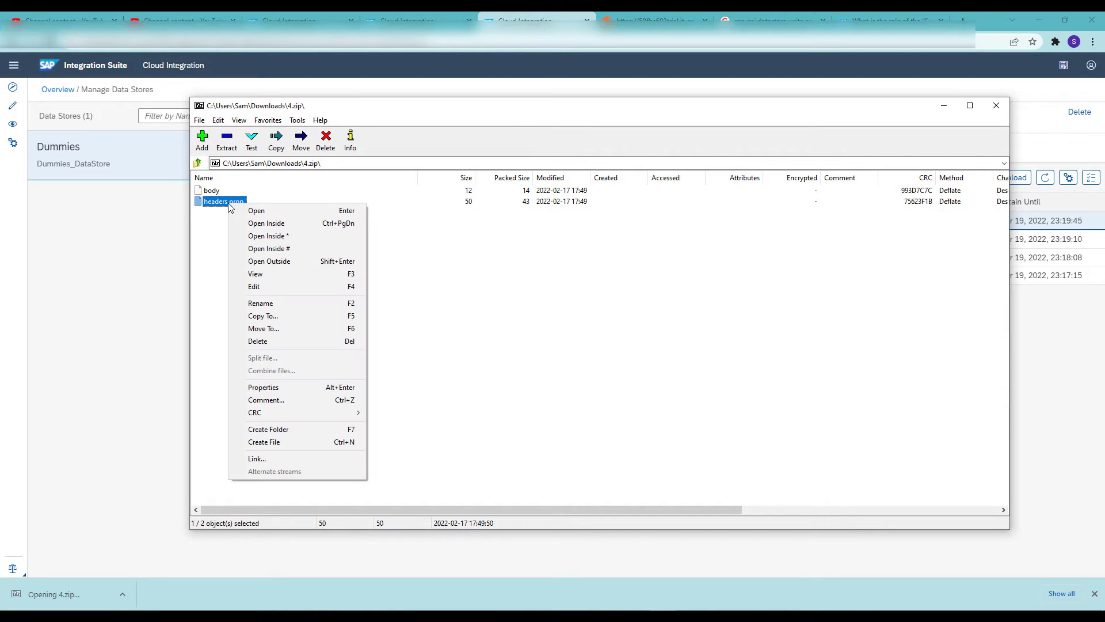
{"action": "left_click", "coordinate": [267, 274]}
{"action": "left_click", "coordinate": [282, 333]}
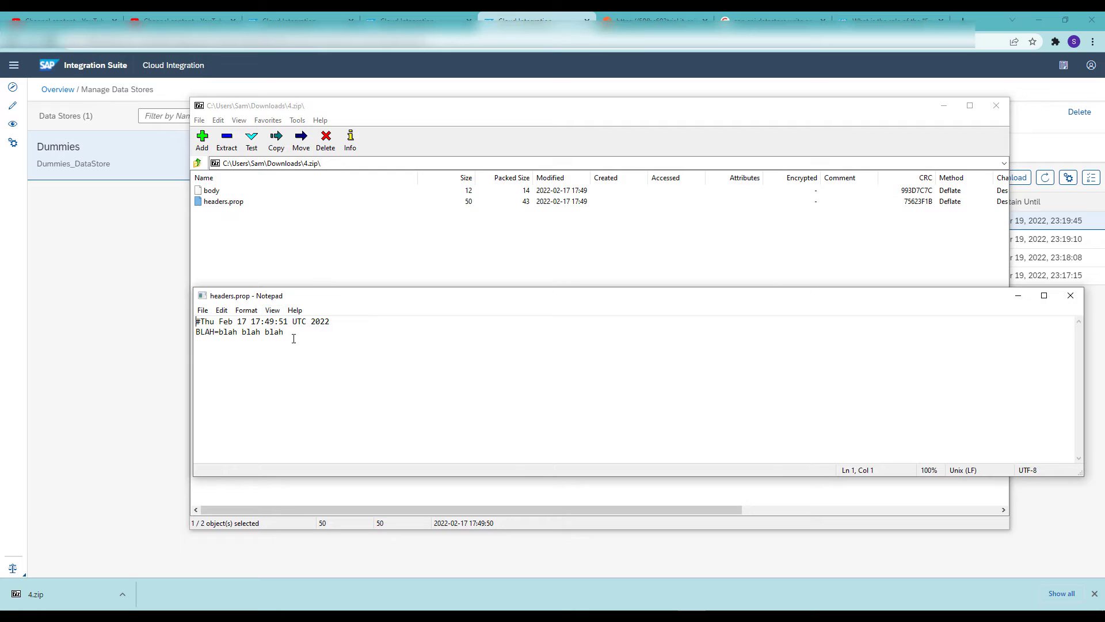
{"action": "left_click_drag", "start_coordinate": [284, 332], "coordinate": [196, 334]}
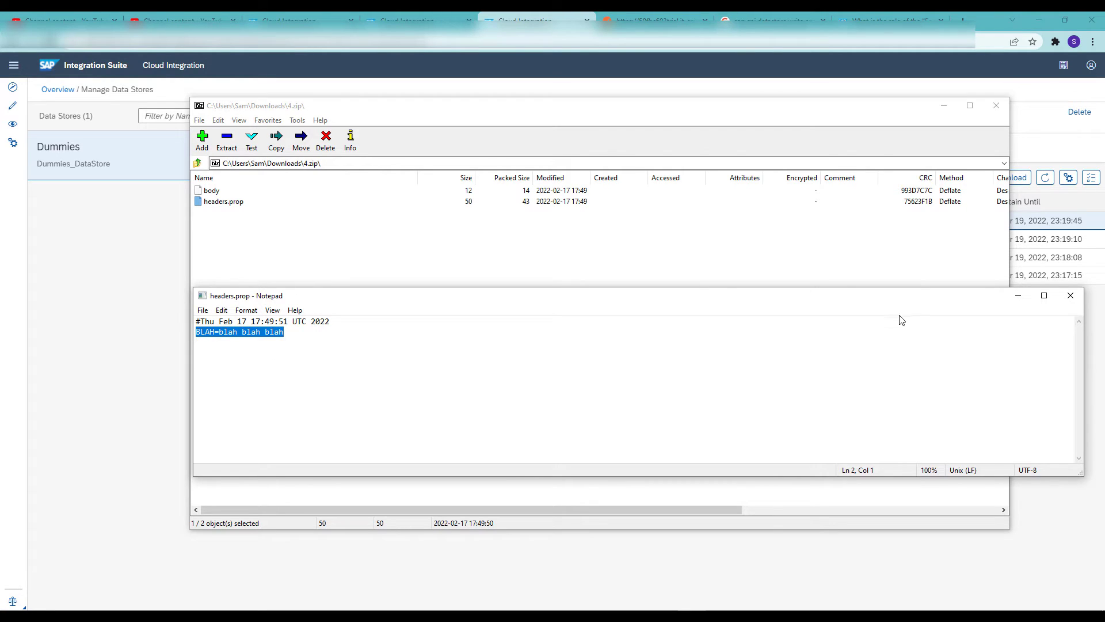
{"action": "left_click", "coordinate": [1070, 296]}
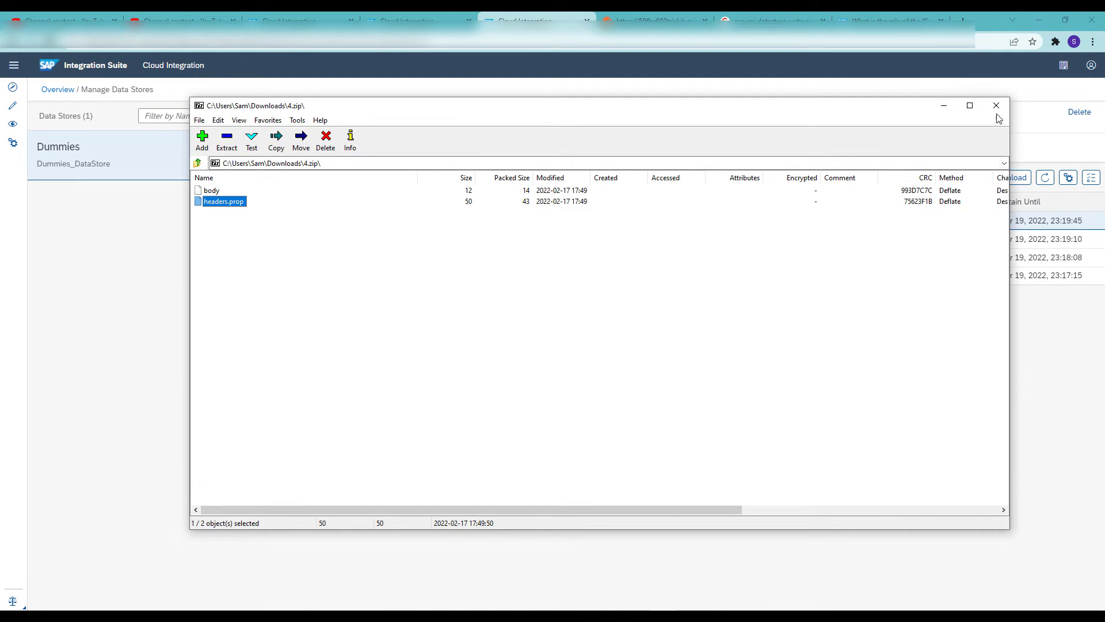
{"action": "left_click", "coordinate": [997, 106]}
Enable Overwrite Existing Message for the Write step of the Dummies_DataStore flow, and save and deploy the flow
{"action": "key", "text": "ctrl+shift+Tab"}
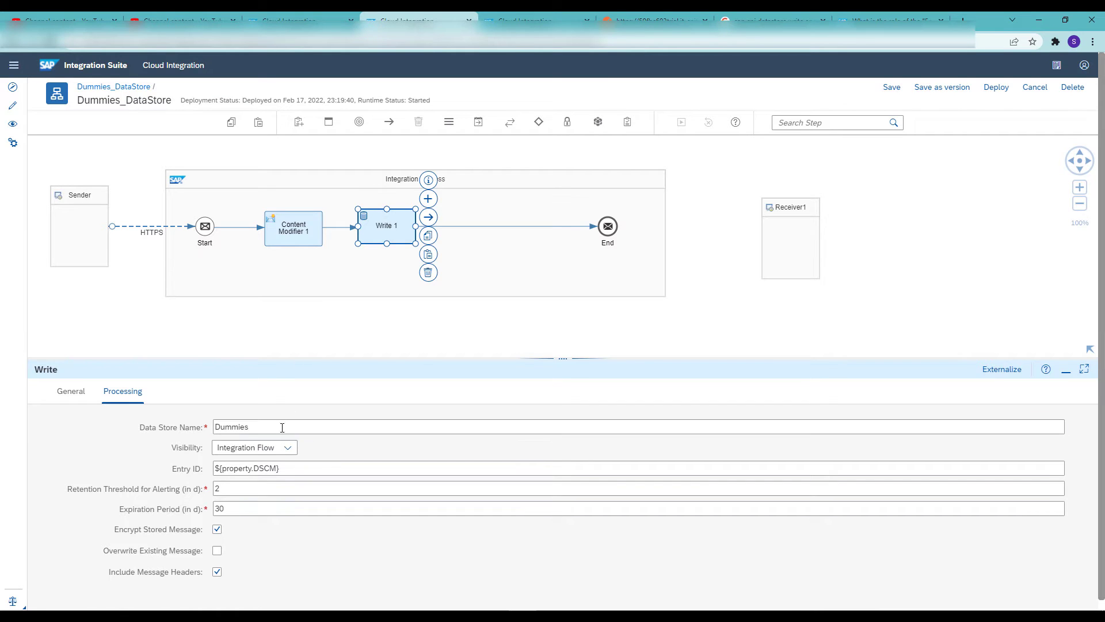
{"action": "left_click", "coordinate": [217, 551]}
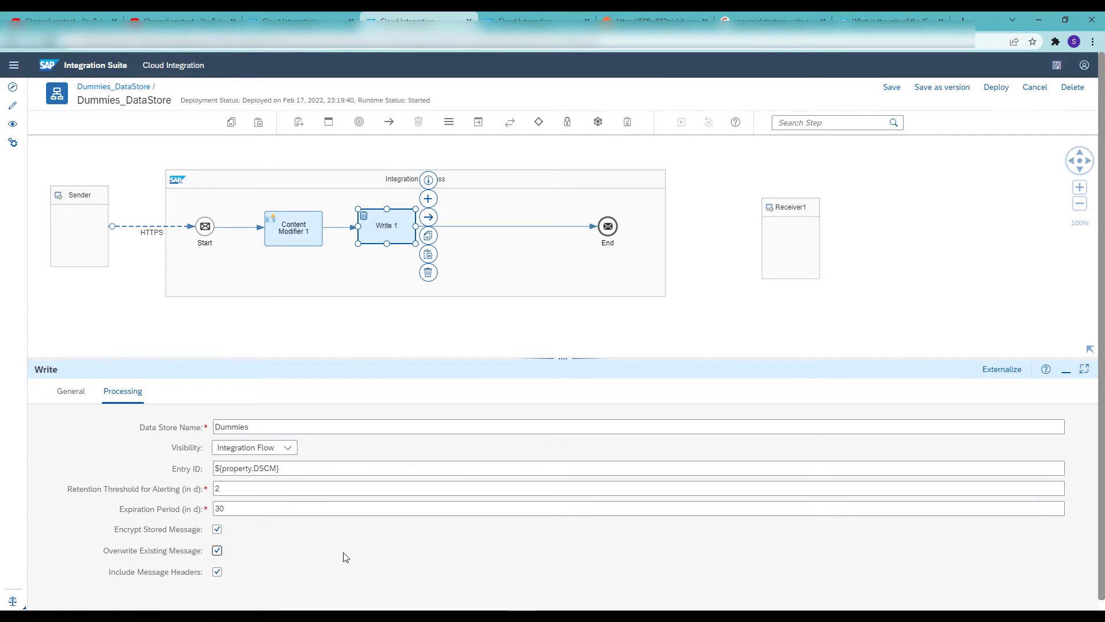
{"action": "left_click", "coordinate": [890, 87]}
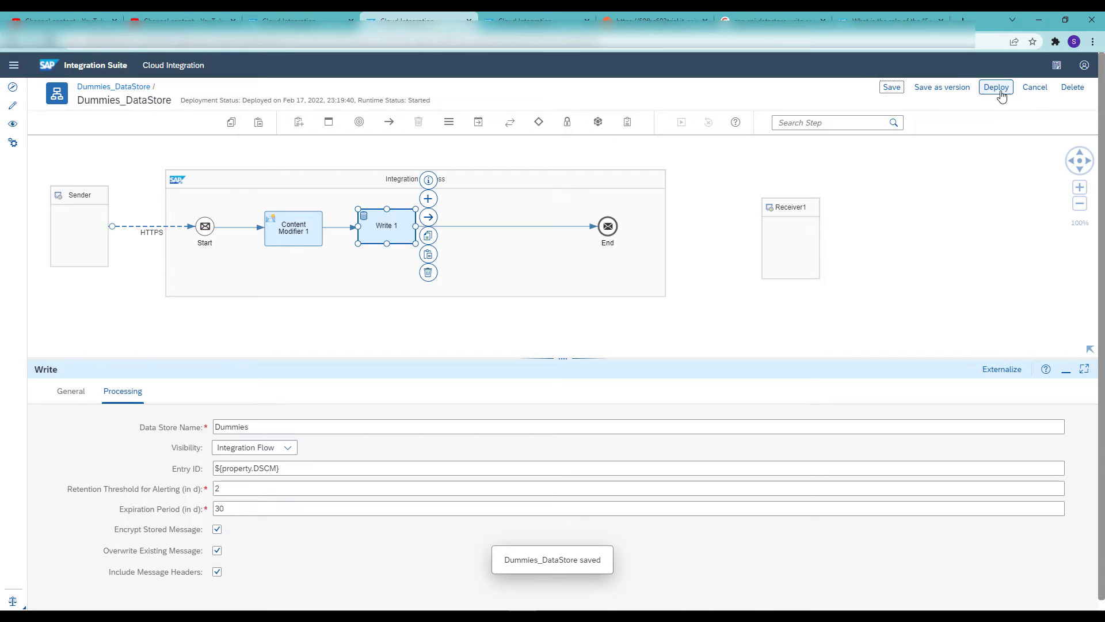
{"action": "left_click", "coordinate": [998, 91]}
{"action": "left_click", "coordinate": [576, 359]}
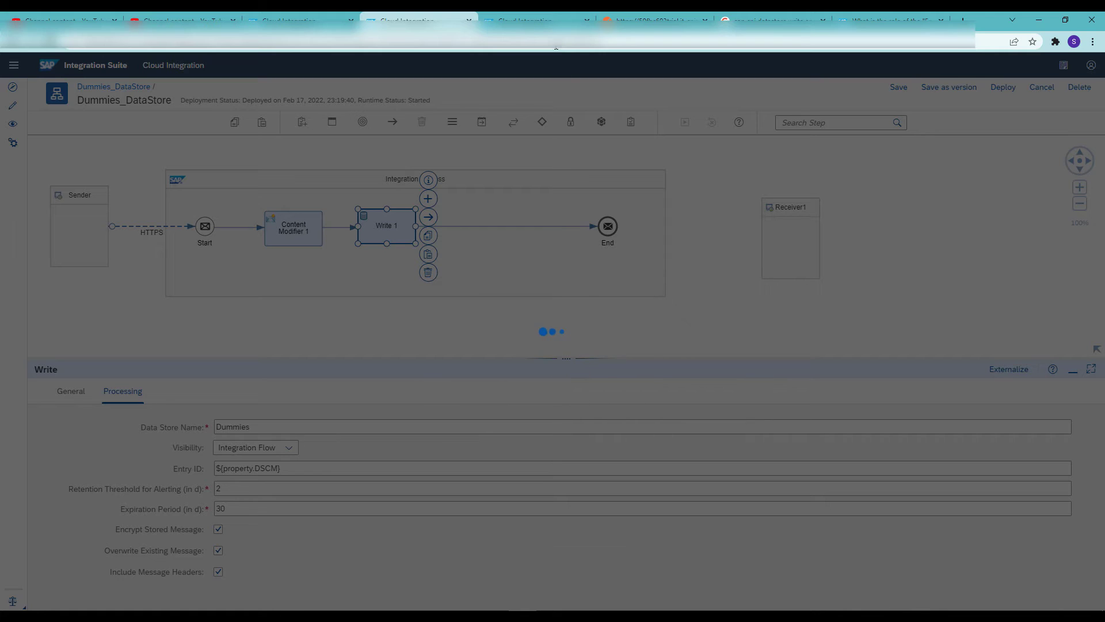
Send the Postman request with a new first name as its body, and refresh the entries of the Dummies data store
{"action": "left_click", "coordinate": [541, 20]}
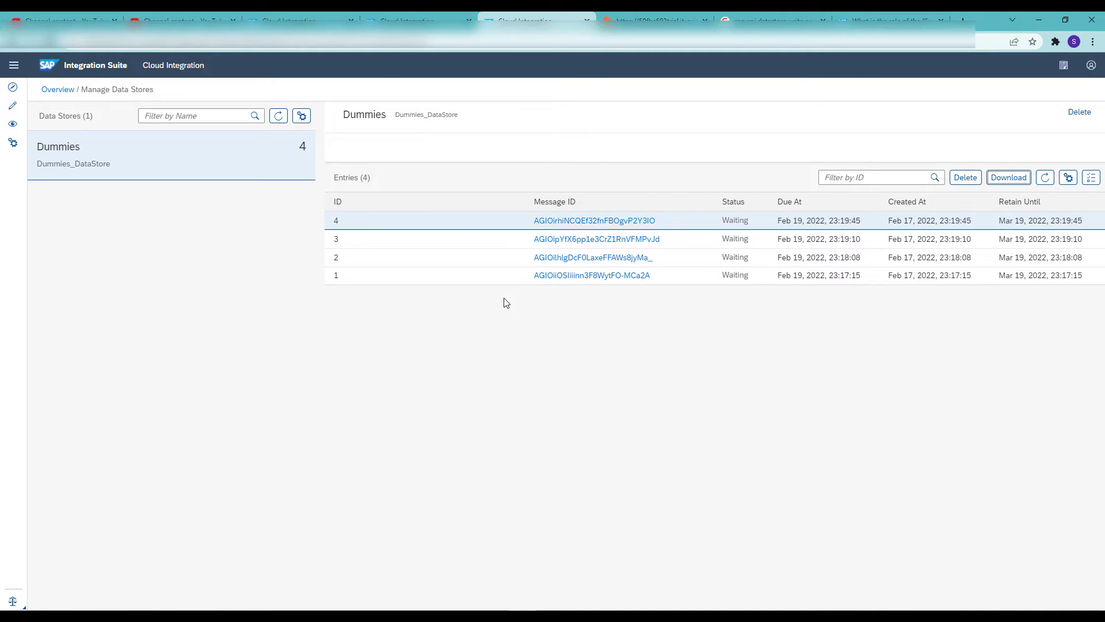
{"action": "left_click", "coordinate": [676, 13]}
{"action": "left_click_drag", "start_coordinate": [275, 223], "coordinate": [247, 221]}
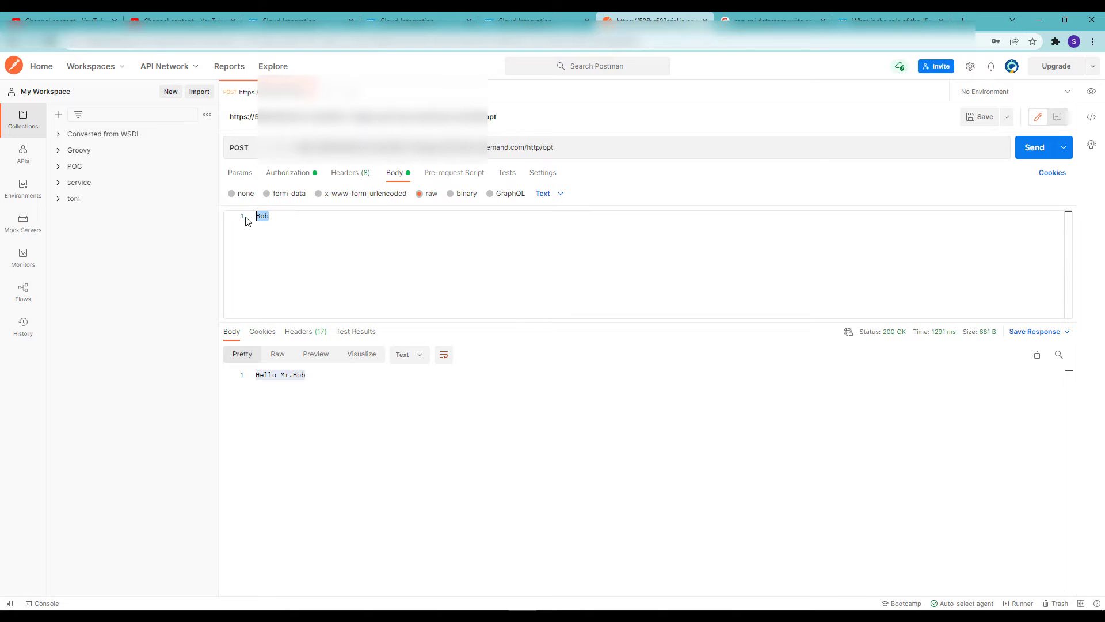
{"action": "type", "text": "Mercy"}
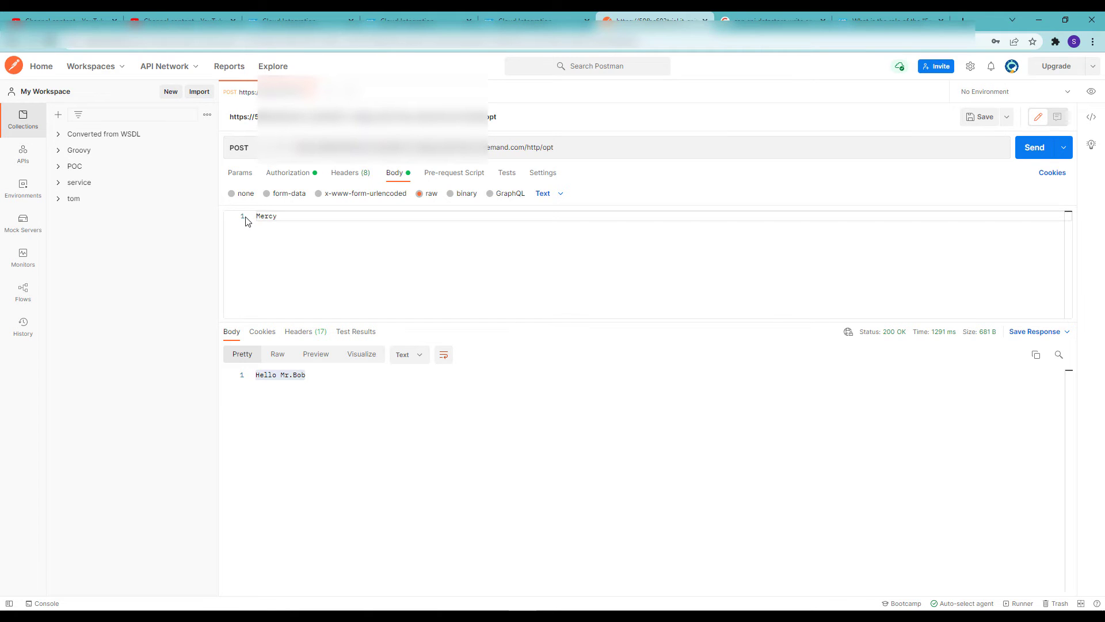
{"action": "left_click", "coordinate": [1036, 149]}
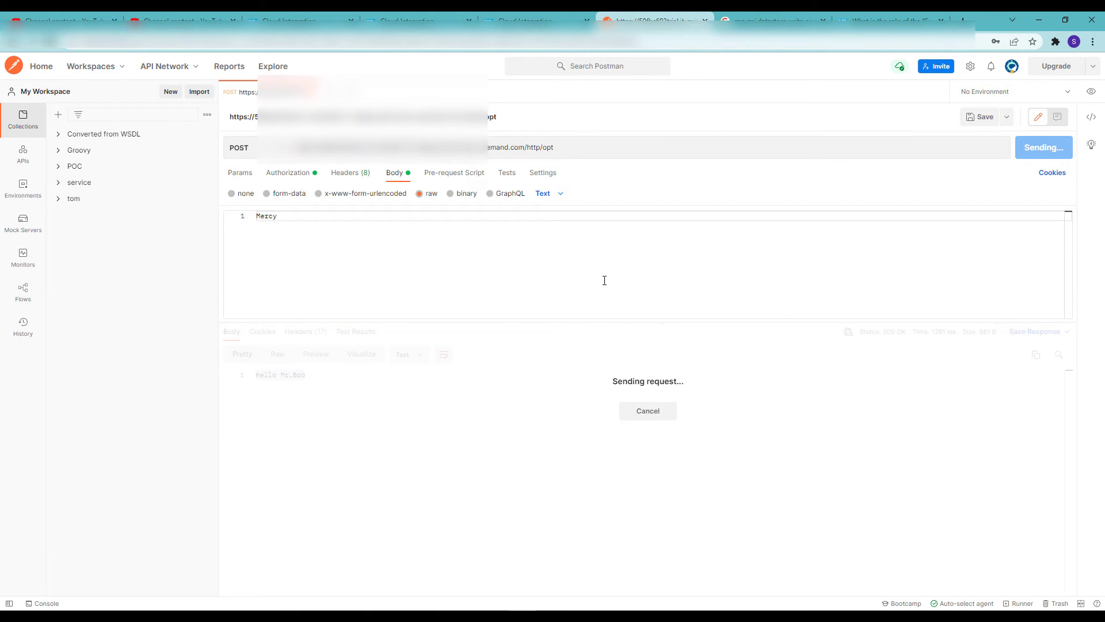
{"action": "left_click", "coordinate": [535, 20]}
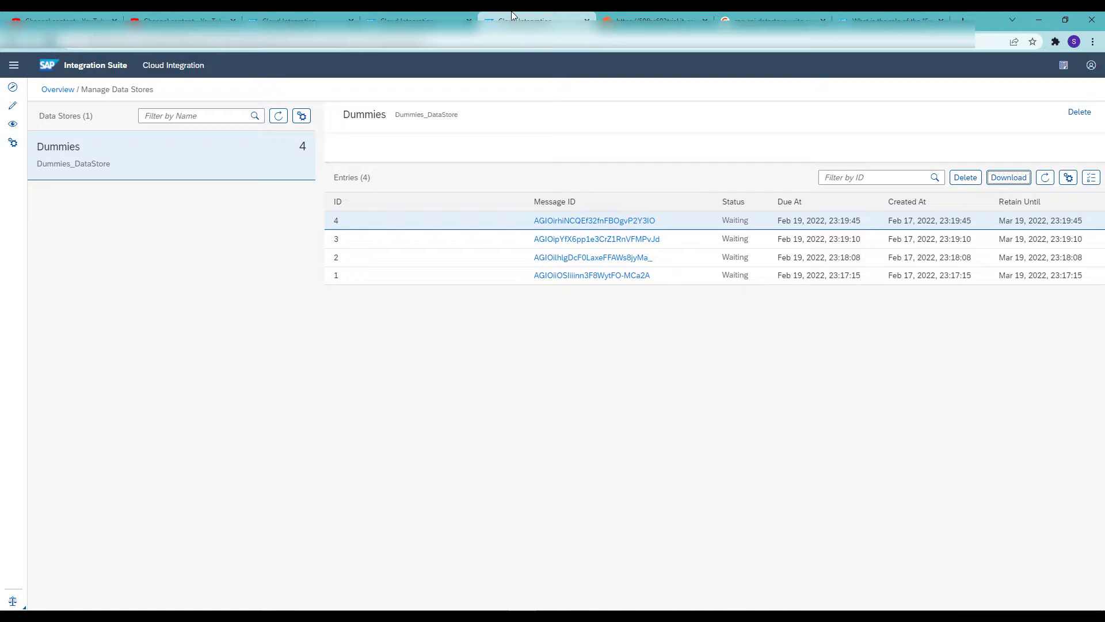
{"action": "left_click", "coordinate": [1044, 178]}
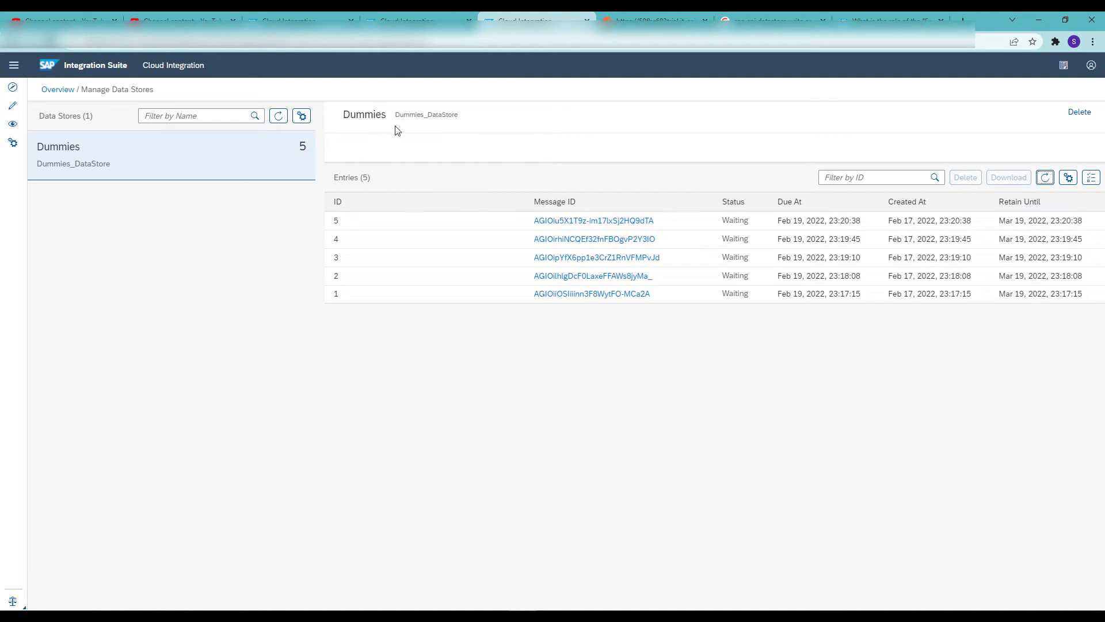
Compare the Write step's Entry ID expression in the integration flow with the entry IDs listed in the Dummies data store
{"action": "left_click", "coordinate": [406, 21]}
{"action": "left_click", "coordinate": [615, 358]}
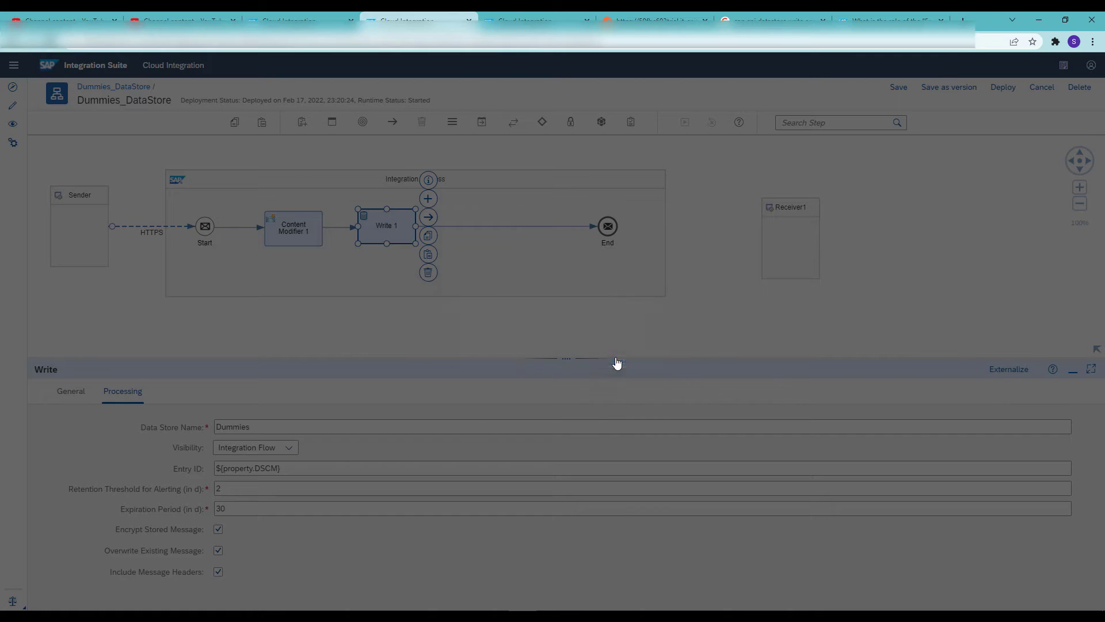
{"action": "left_click", "coordinate": [277, 470]}
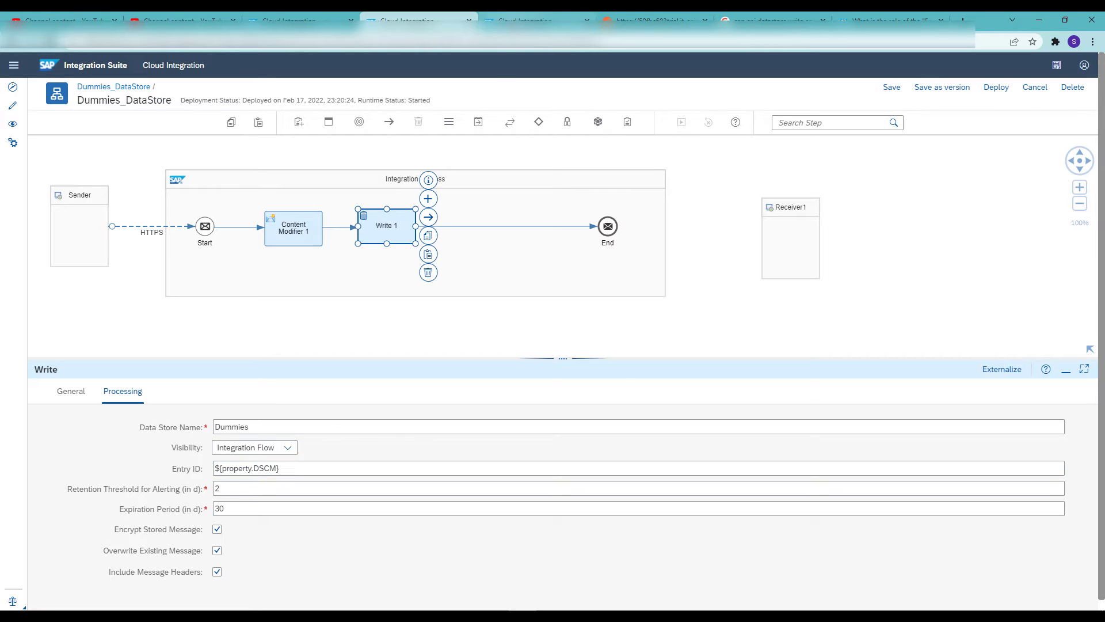
{"action": "left_click", "coordinate": [507, 22]}
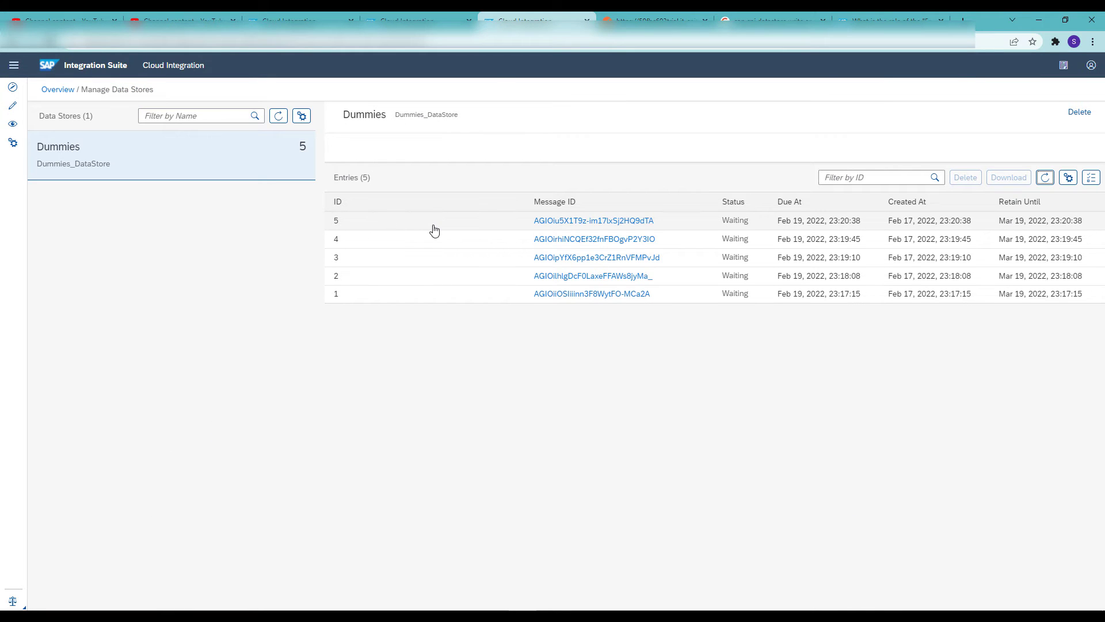
{"action": "left_click", "coordinate": [406, 22]}
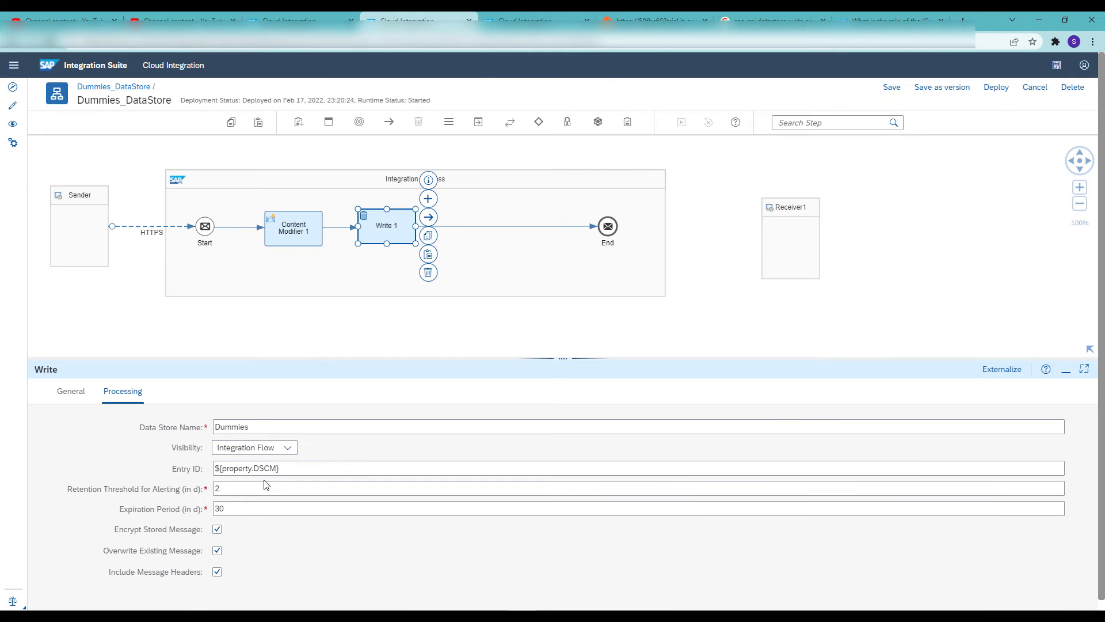
Replace the Entry ID expression of the Write step with the fixed value 6
{"action": "left_click", "coordinate": [297, 467]}
{"action": "triple_click", "coordinate": [296, 468]}
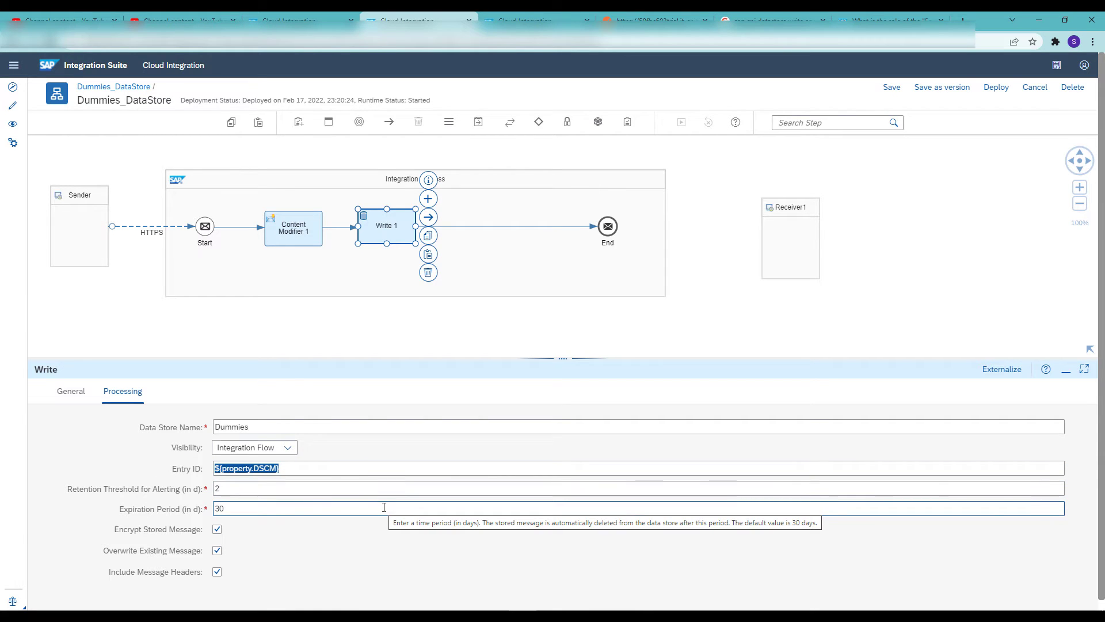
{"action": "type", "text": "6"}
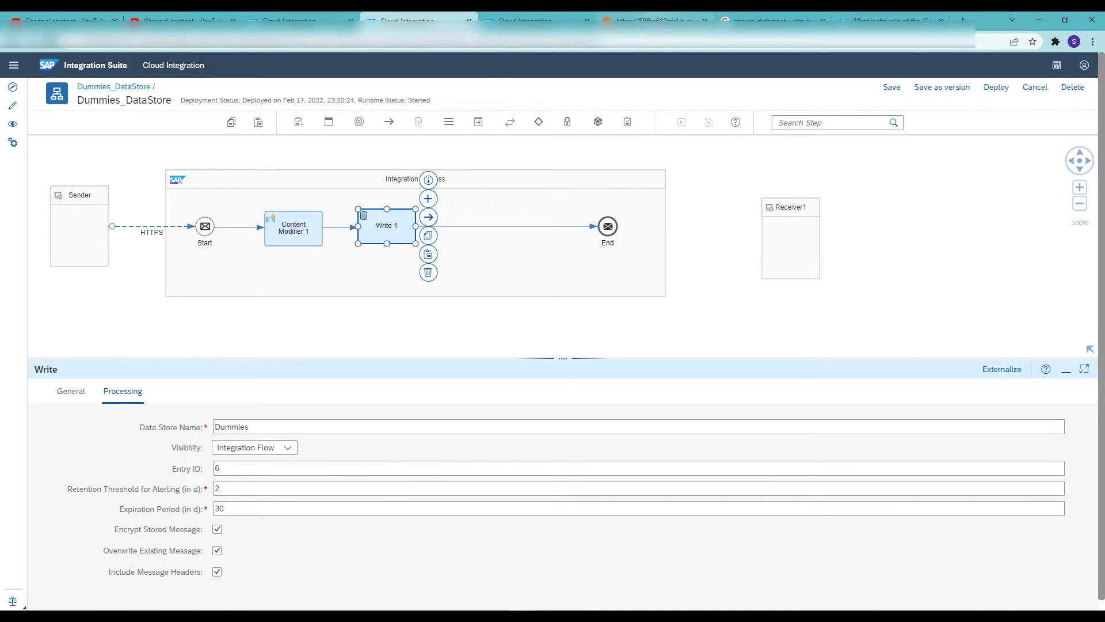
Send the Postman request with a different name as its body, and refresh the entries of the Dummies data store
{"action": "left_click", "coordinate": [656, 20]}
{"action": "key", "text": "ctrl+a"}
{"action": "type", "text": "F"}
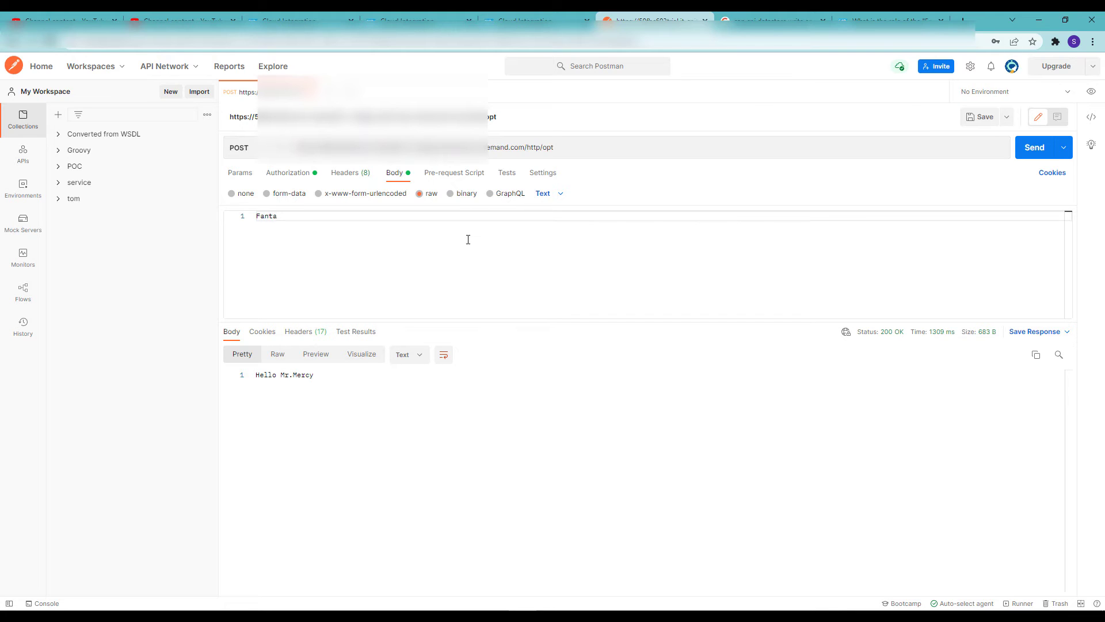
{"action": "left_click", "coordinate": [1035, 151]}
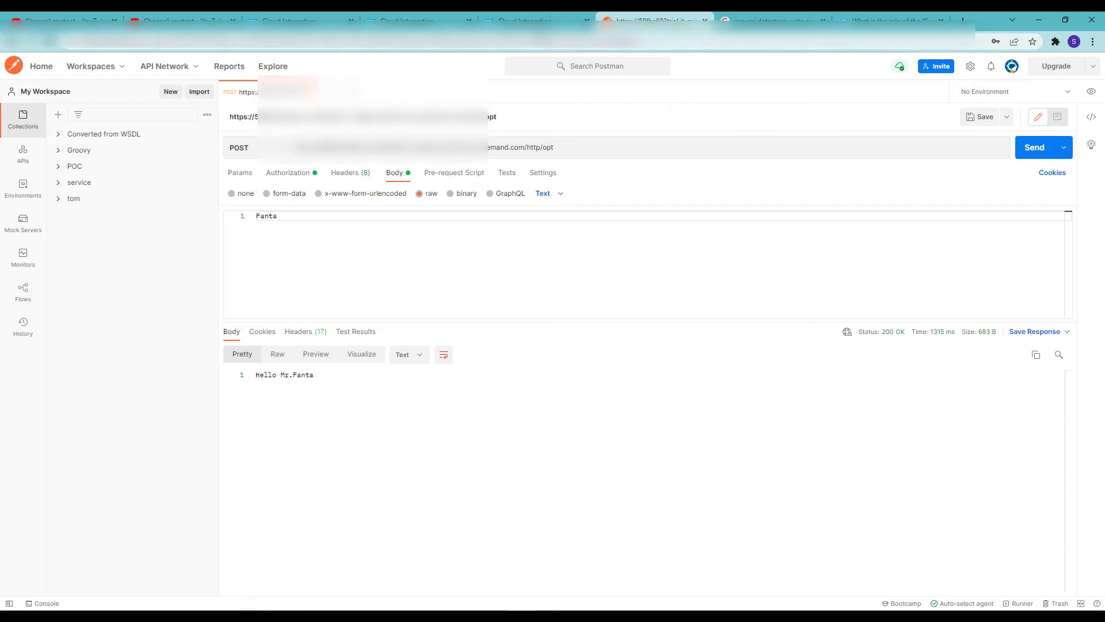
{"action": "left_click", "coordinate": [527, 21]}
{"action": "left_click", "coordinate": [1045, 178]}
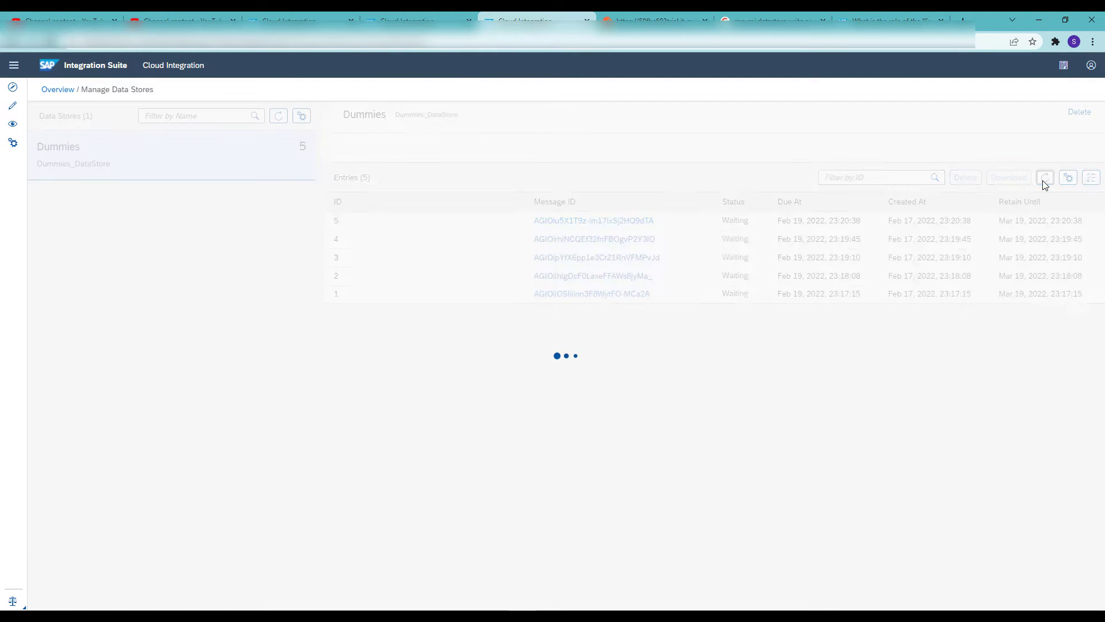
Download entry 6 from the Dummies data store and view the body file from 6.zip in Notepad
{"action": "left_click", "coordinate": [459, 227]}
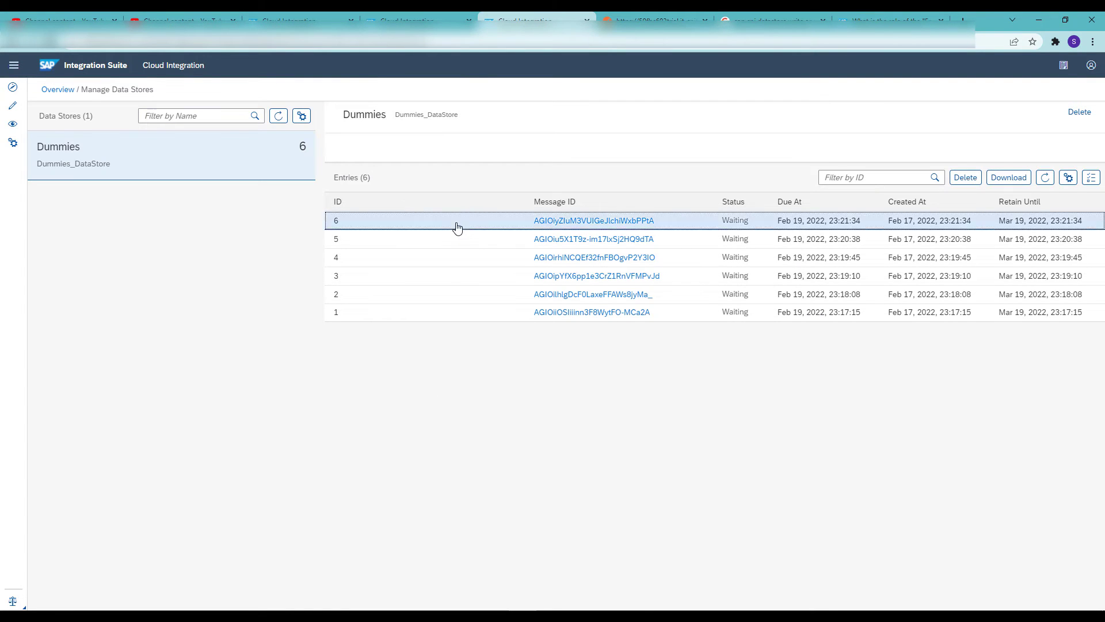
{"action": "left_click", "coordinate": [1008, 178]}
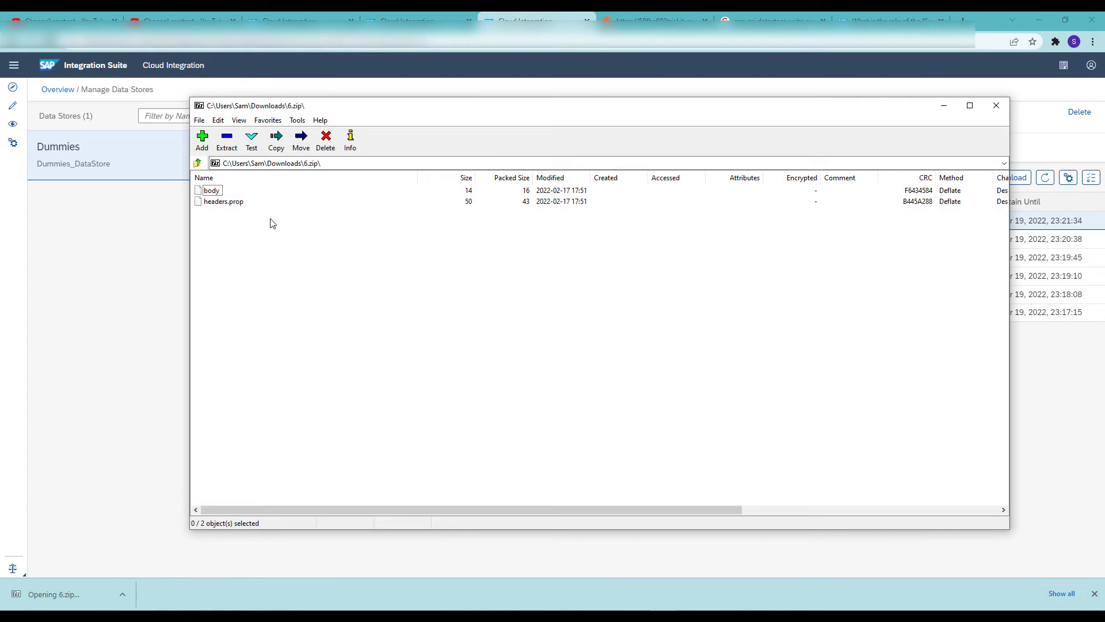
{"action": "right_click", "coordinate": [211, 191]}
{"action": "left_click", "coordinate": [247, 262]}
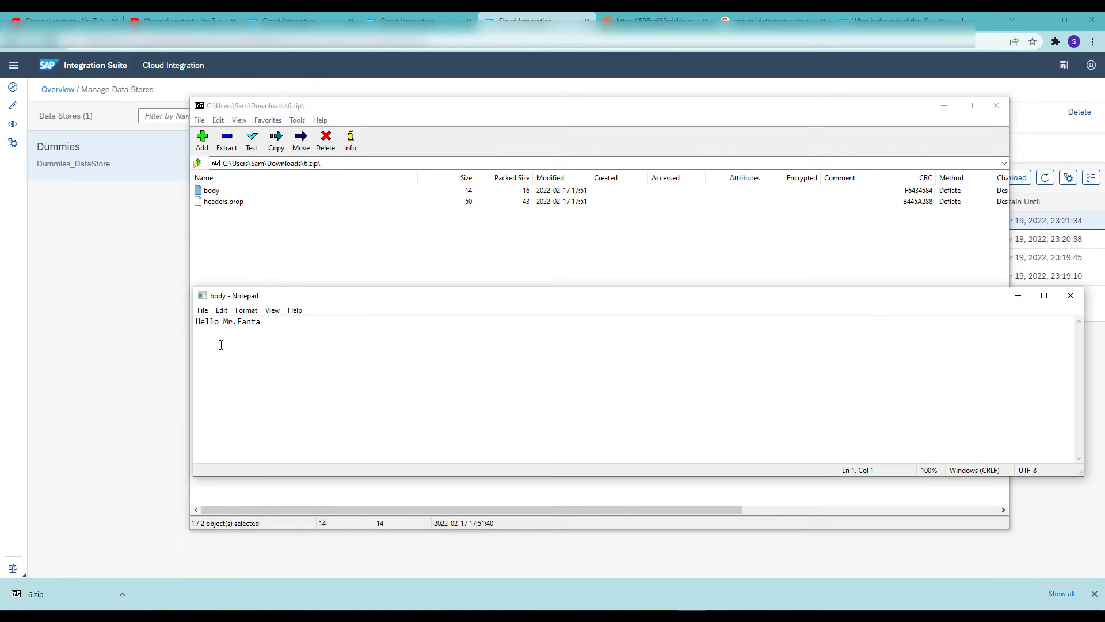
{"action": "left_click_drag", "start_coordinate": [274, 326], "coordinate": [187, 323]}
Replace the Postman request body with another name, send it again, and reload the Dummies entries to check entry 6
{"action": "left_click", "coordinate": [666, 18]}
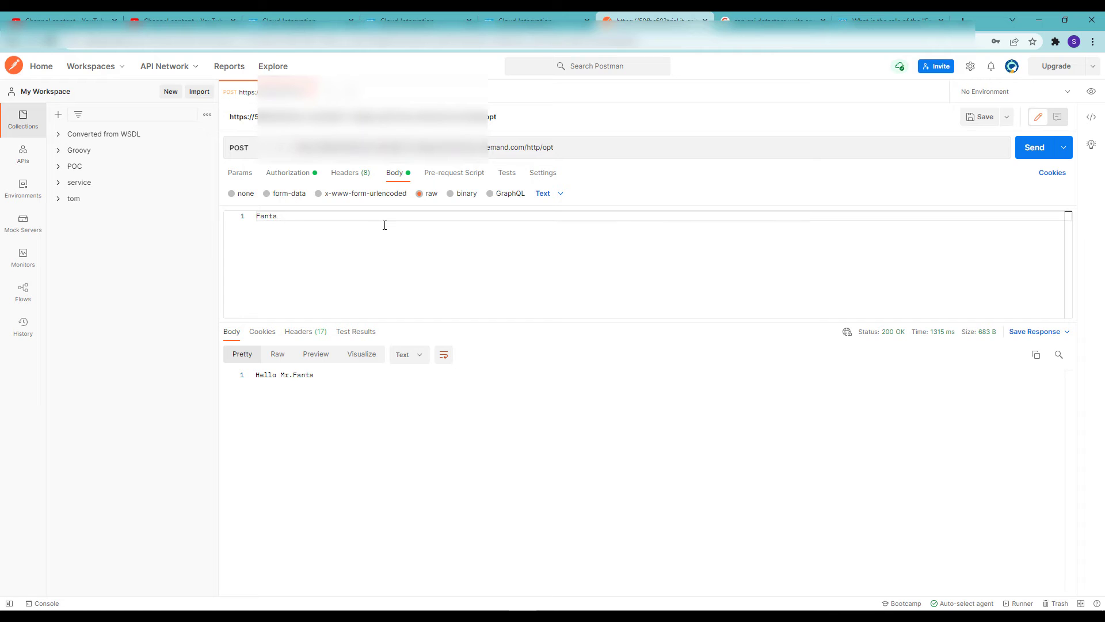
{"action": "key", "text": "BackSpace"}
{"action": "key", "text": "BackSpace"}
{"action": "key", "text": "BackSpace"}
{"action": "key", "text": "BackSpace"}
{"action": "key", "text": "BackSpace"}
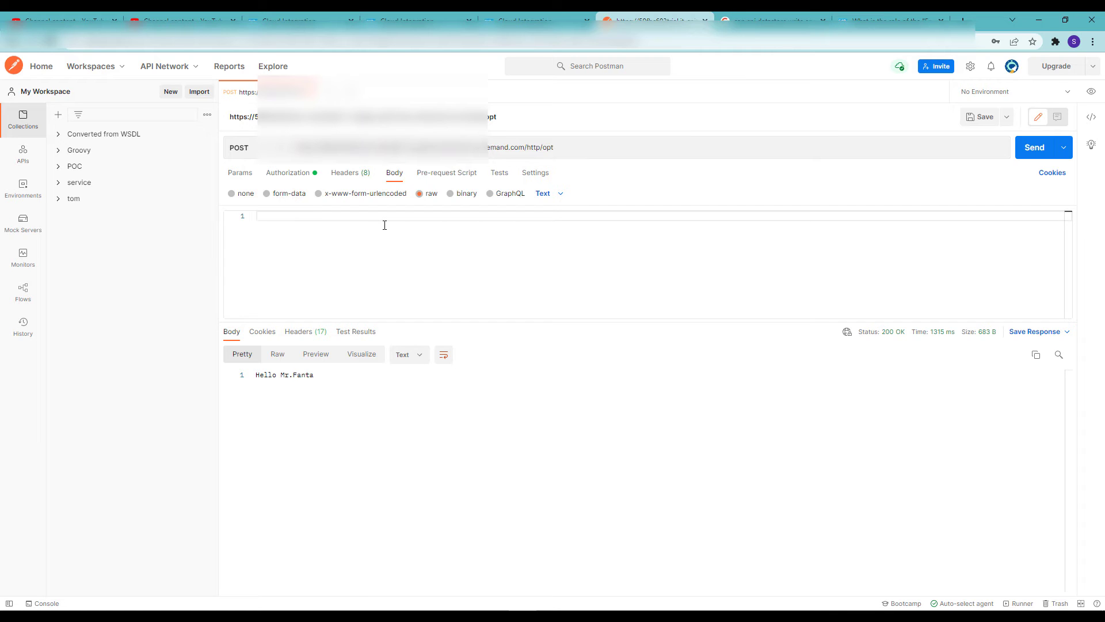
{"action": "type", "text": "Bantu"}
{"action": "left_click", "coordinate": [1033, 149]}
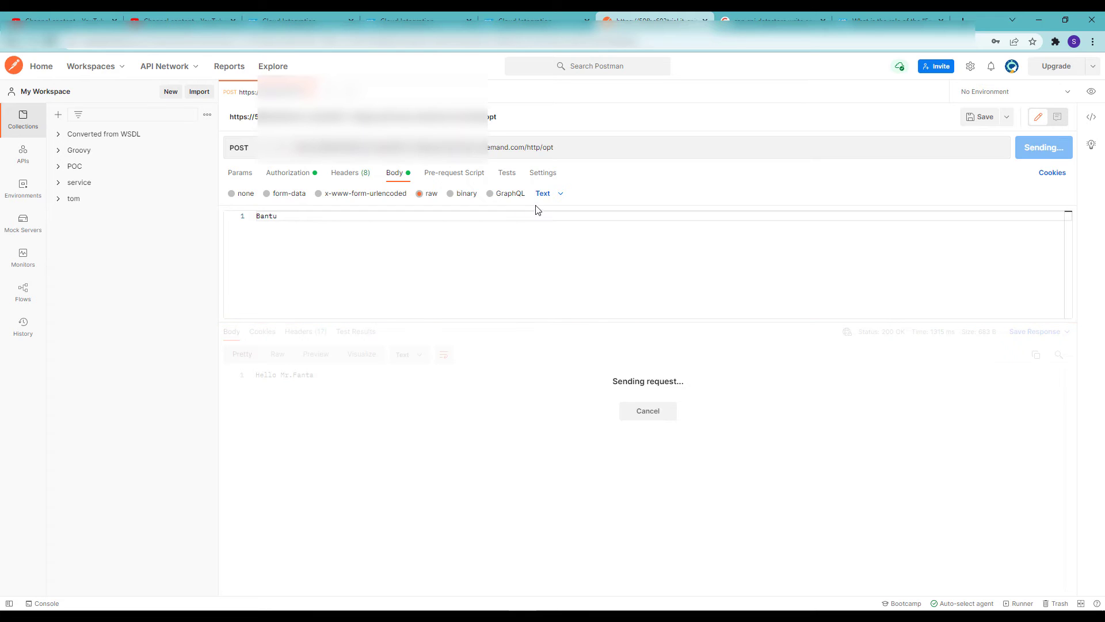
{"action": "left_click", "coordinate": [533, 21]}
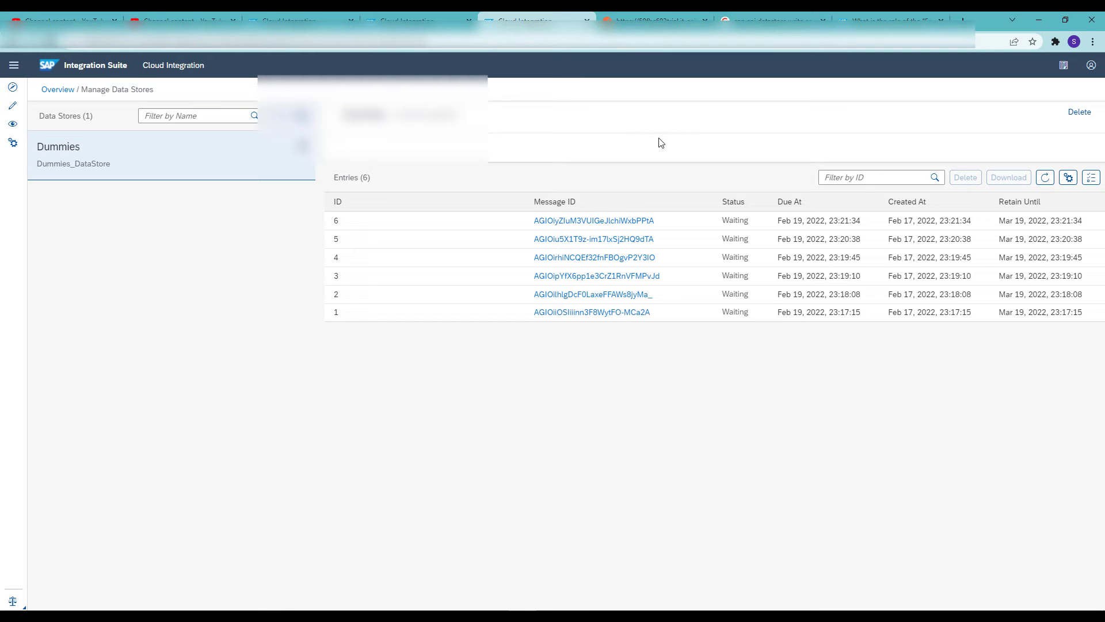
{"action": "left_click", "coordinate": [1047, 179]}
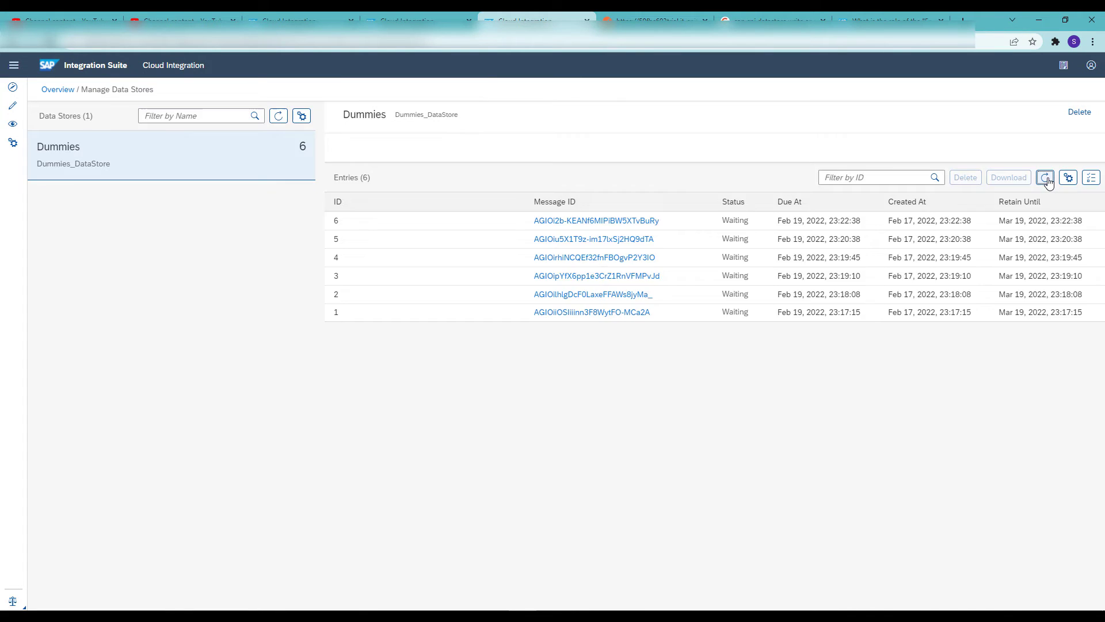
{"action": "left_click", "coordinate": [1047, 179]}
{"action": "left_click", "coordinate": [1047, 179]}
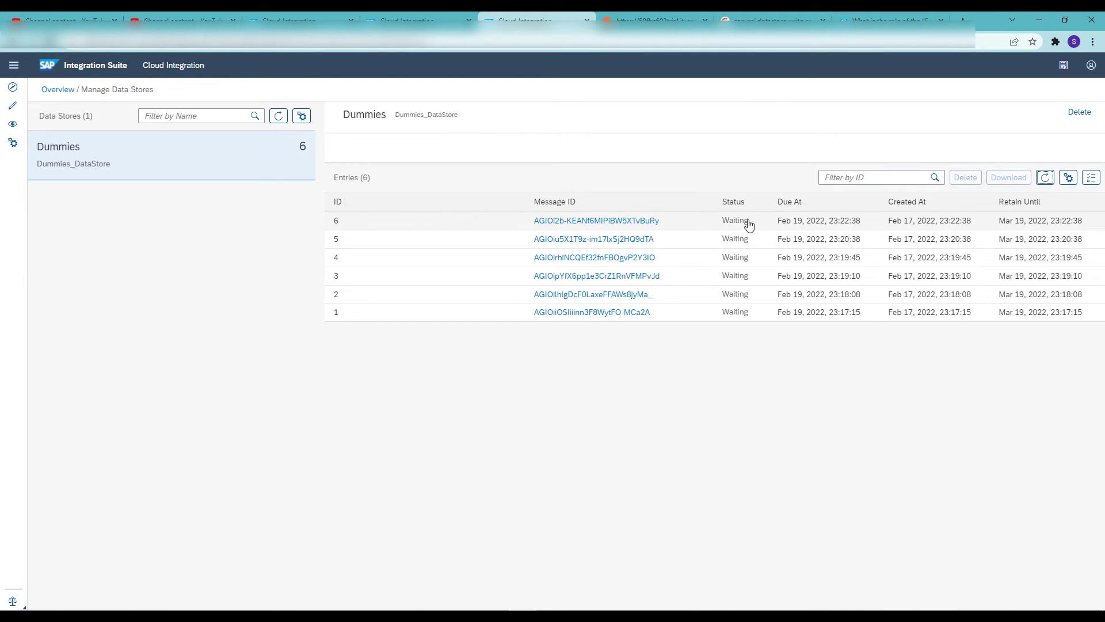
Download the overwritten entry 6 and view the body file from 6 (1).zip in Notepad
{"action": "left_click", "coordinate": [744, 220]}
{"action": "left_click", "coordinate": [1008, 178]}
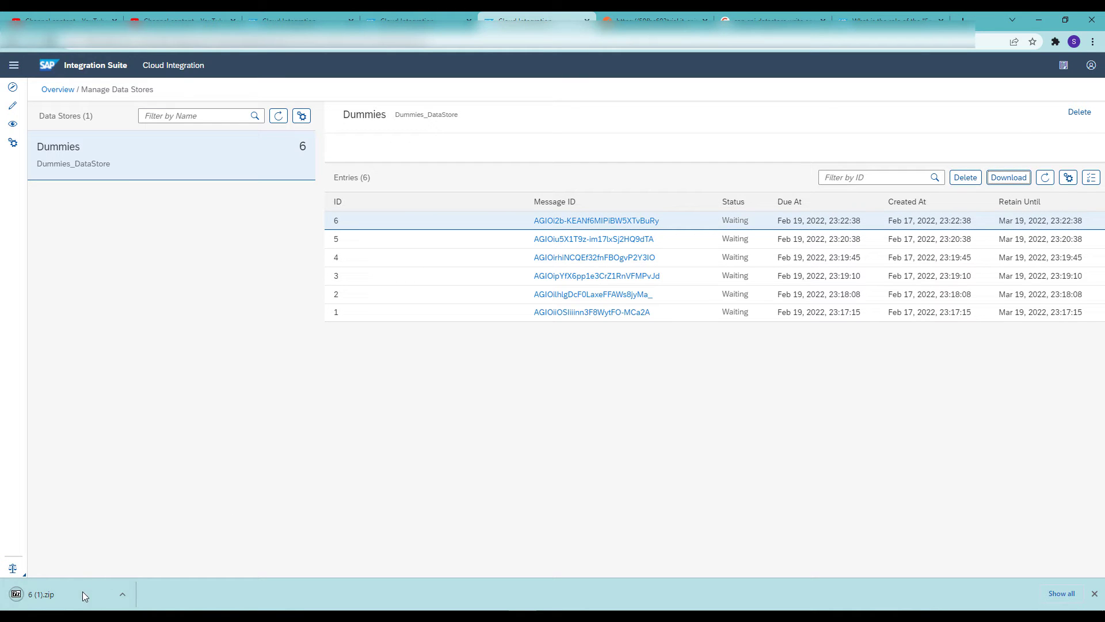
{"action": "left_click", "coordinate": [81, 594]}
{"action": "right_click", "coordinate": [217, 192]}
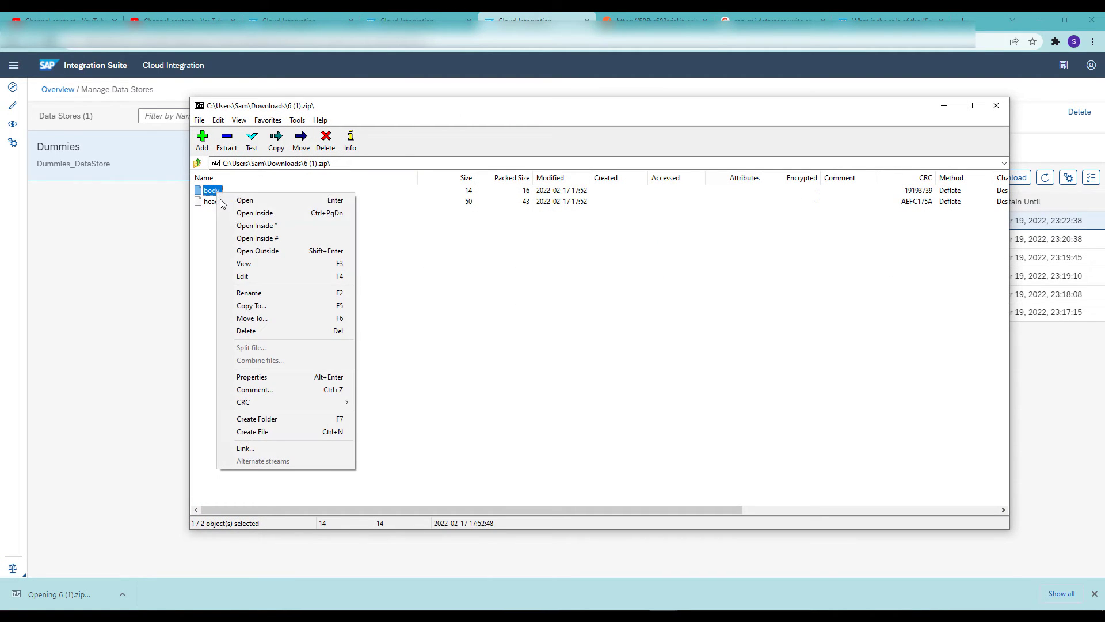
{"action": "left_click", "coordinate": [243, 264]}
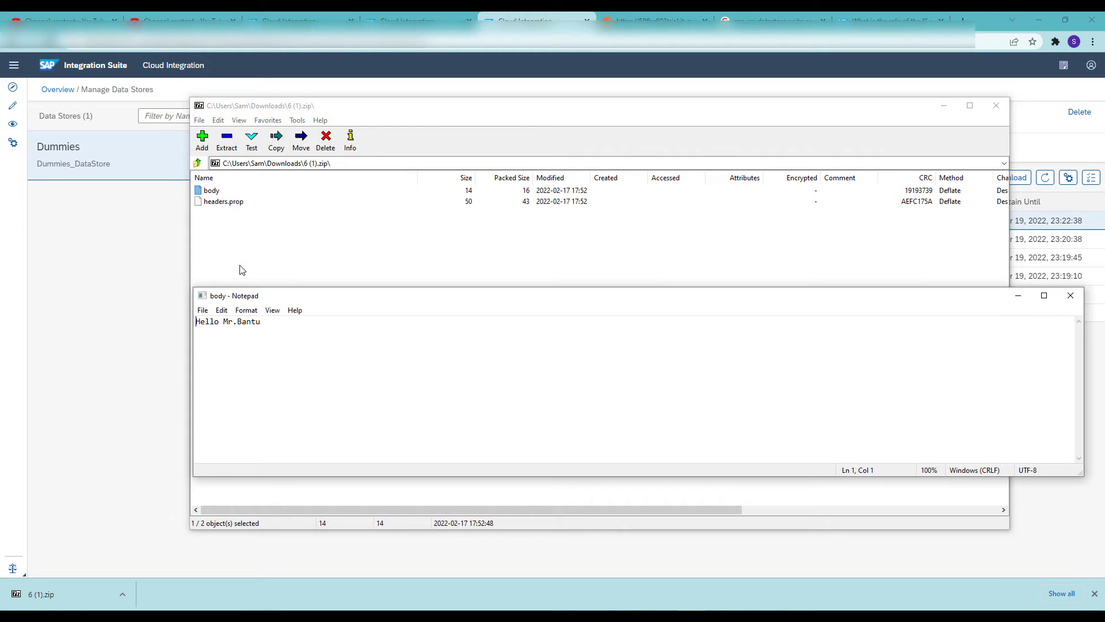
{"action": "key", "text": "ctrl+a"}
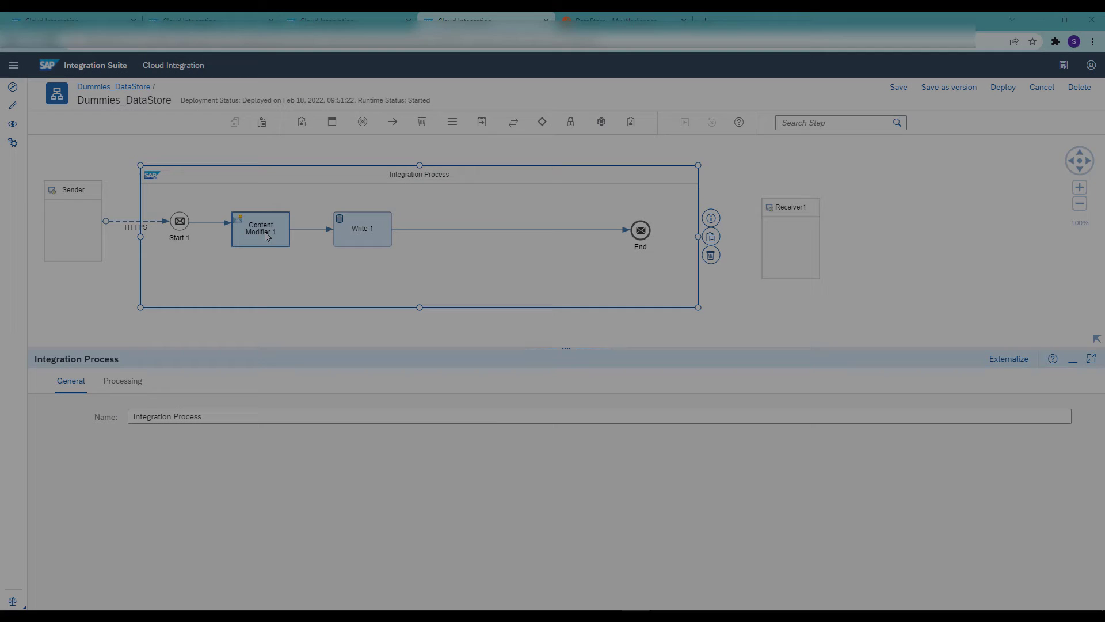
Review the Payload exchange property and its source value in Content Modifier 1 of the Dummies_DataStore flow
{"action": "left_click", "coordinate": [265, 234]}
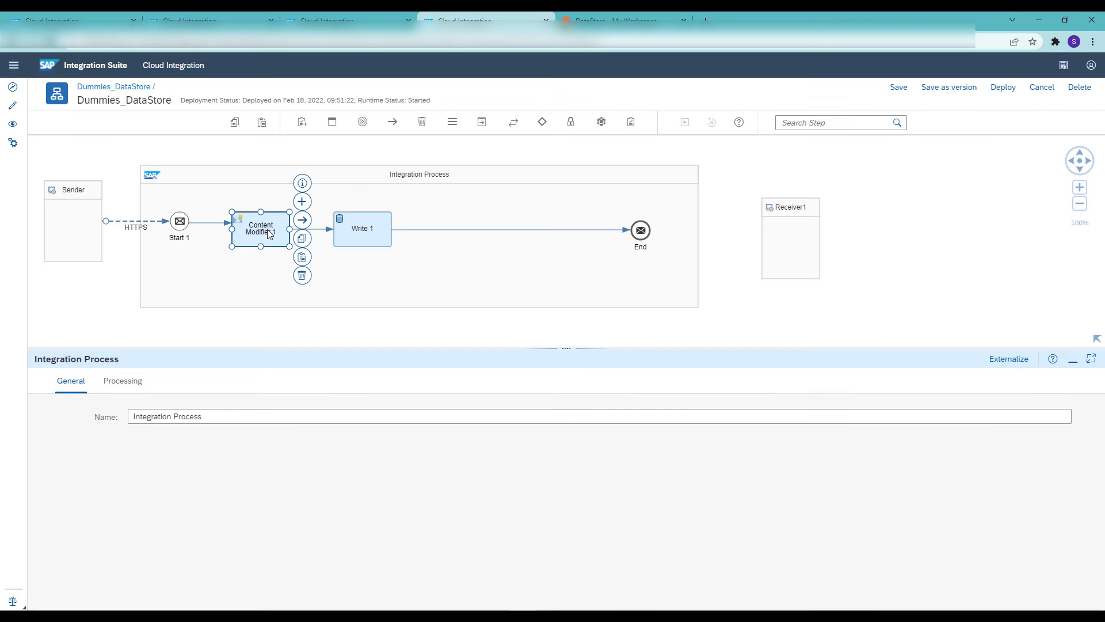
{"action": "left_click", "coordinate": [202, 381]}
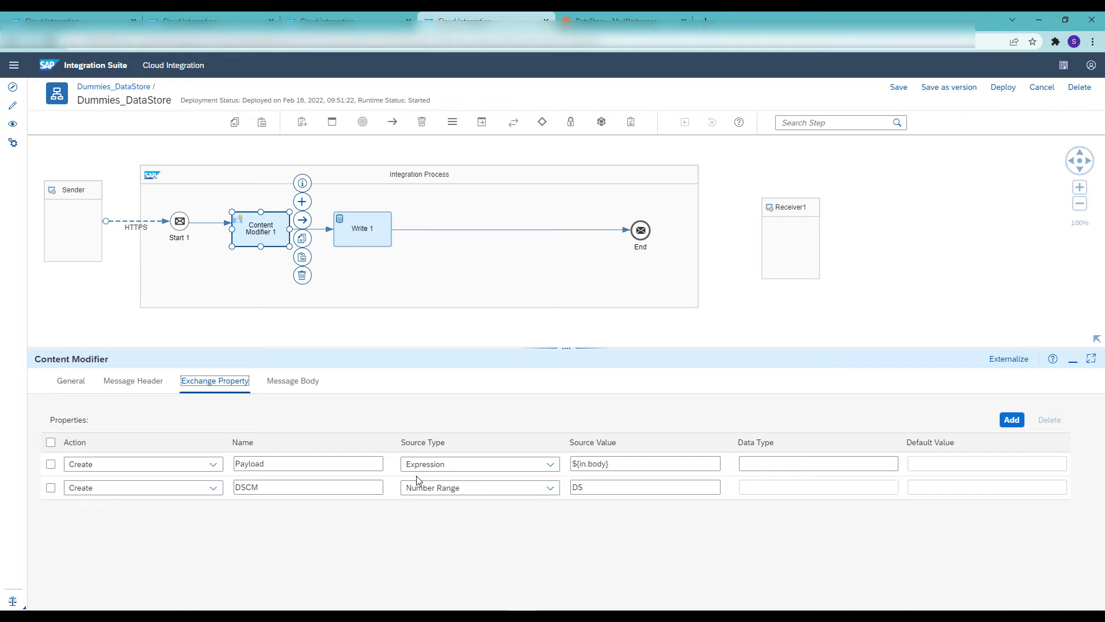
{"action": "left_click_drag", "start_coordinate": [625, 464], "coordinate": [572, 472]}
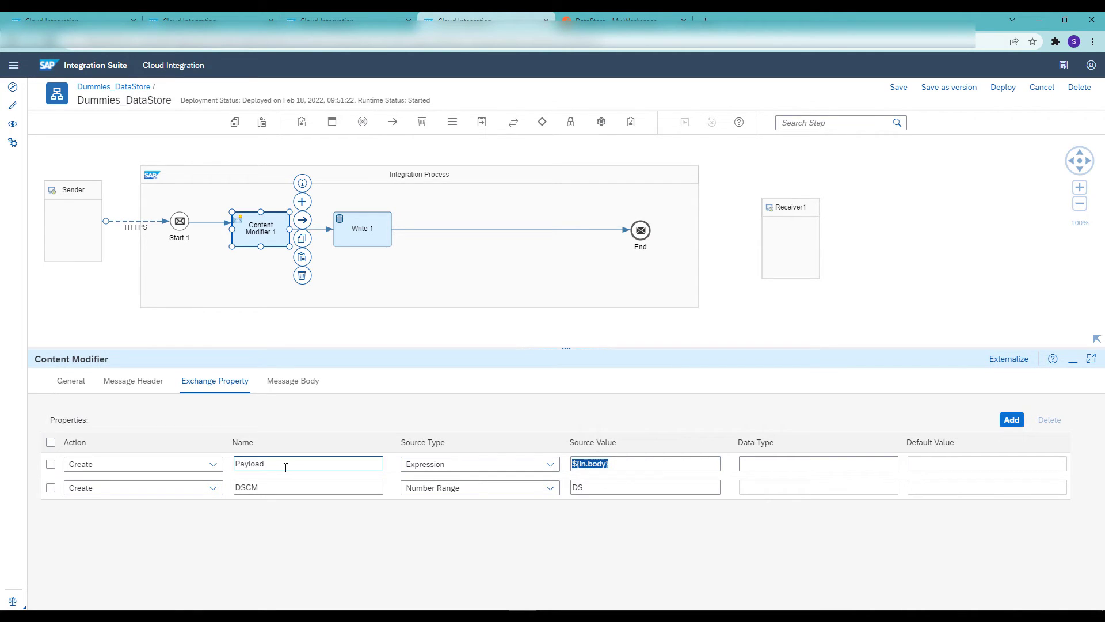
{"action": "left_click_drag", "start_coordinate": [281, 461], "coordinate": [214, 468]}
Add a data store Get step between Write 1 and the End event
{"action": "left_click", "coordinate": [859, 124]}
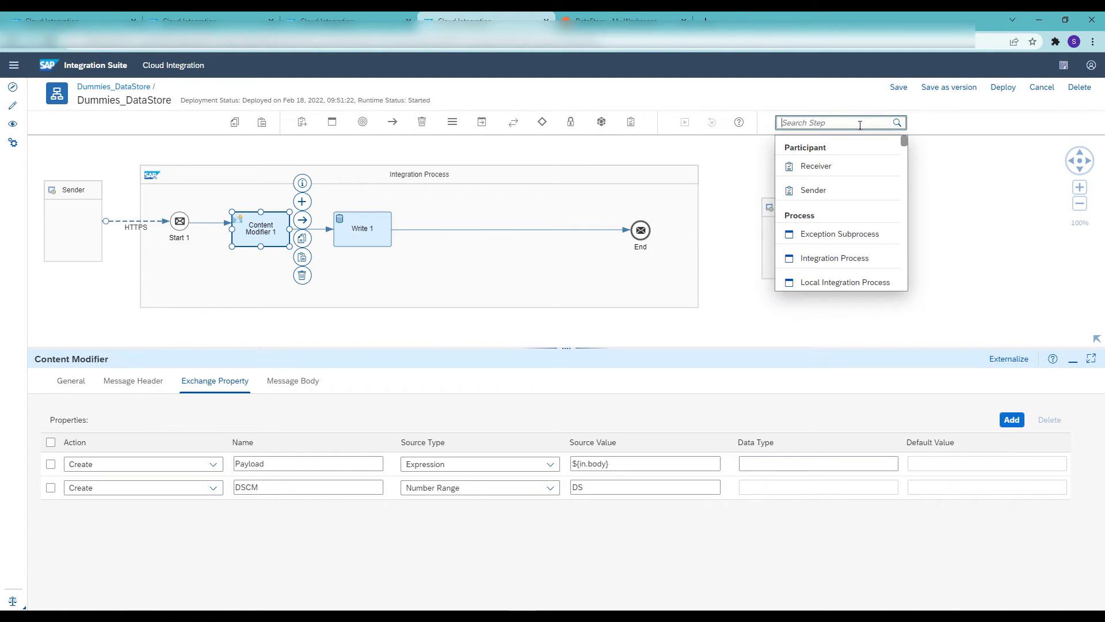
{"action": "type", "text": "get"}
{"action": "left_click", "coordinate": [806, 190]}
{"action": "left_click", "coordinate": [452, 229]}
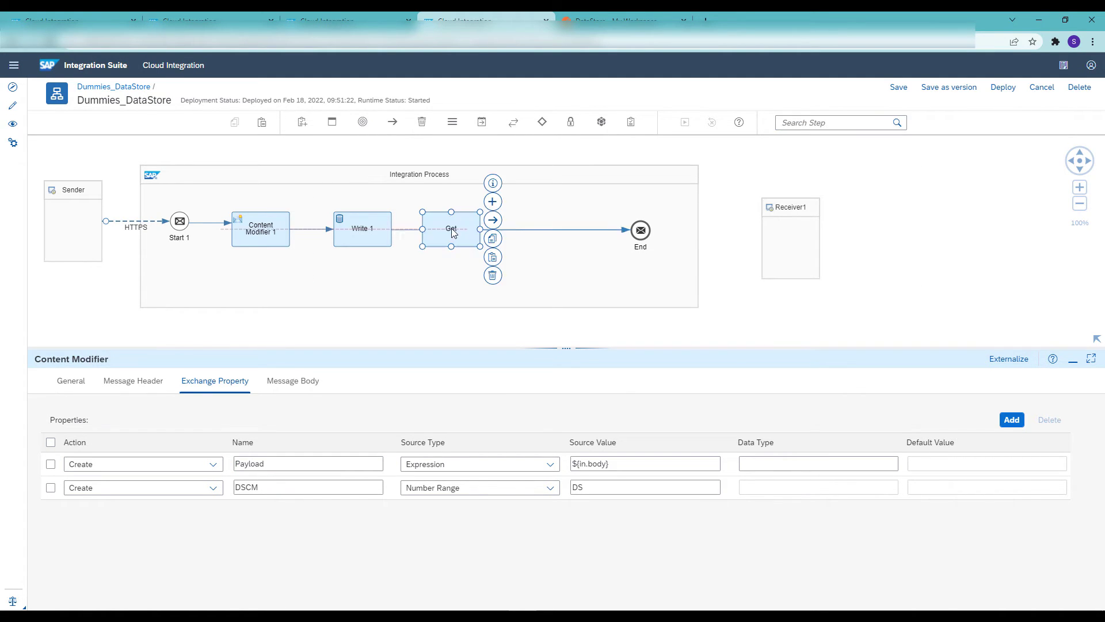
Configure the Get step with Data Store Name Dummies and Entry ID ${property.Payload}
{"action": "left_click", "coordinate": [122, 382]}
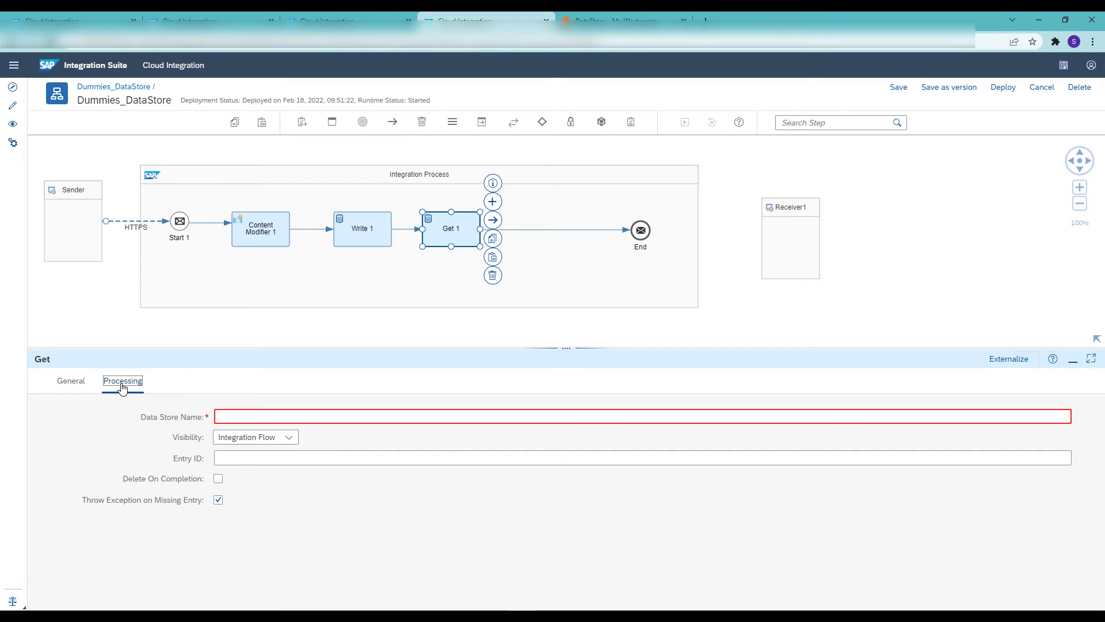
{"action": "left_click", "coordinate": [232, 415]}
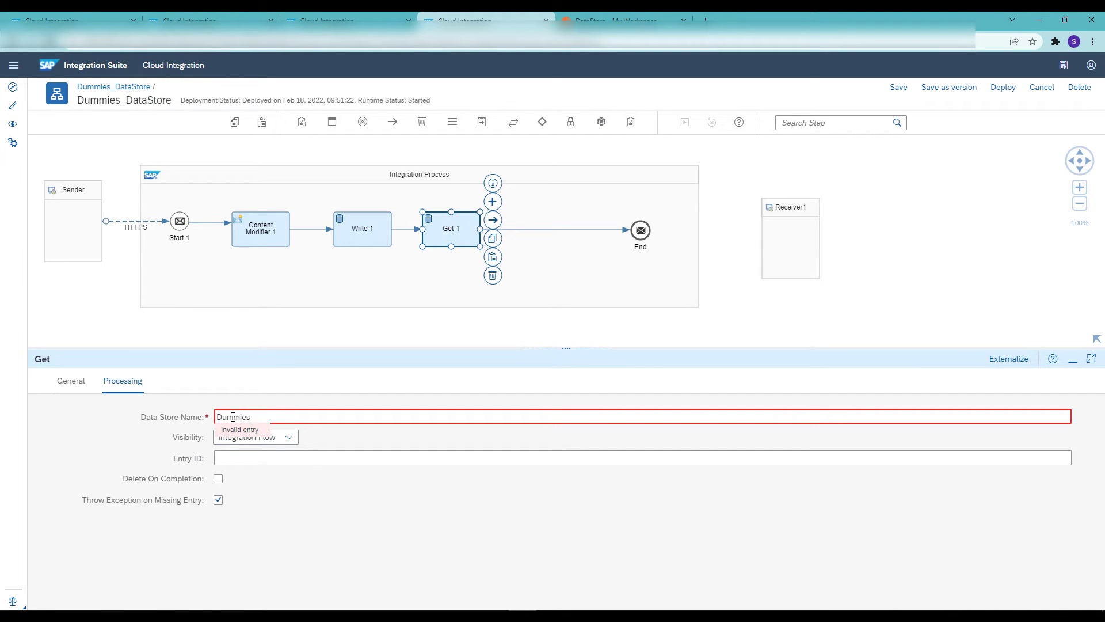
{"action": "left_click", "coordinate": [311, 457]}
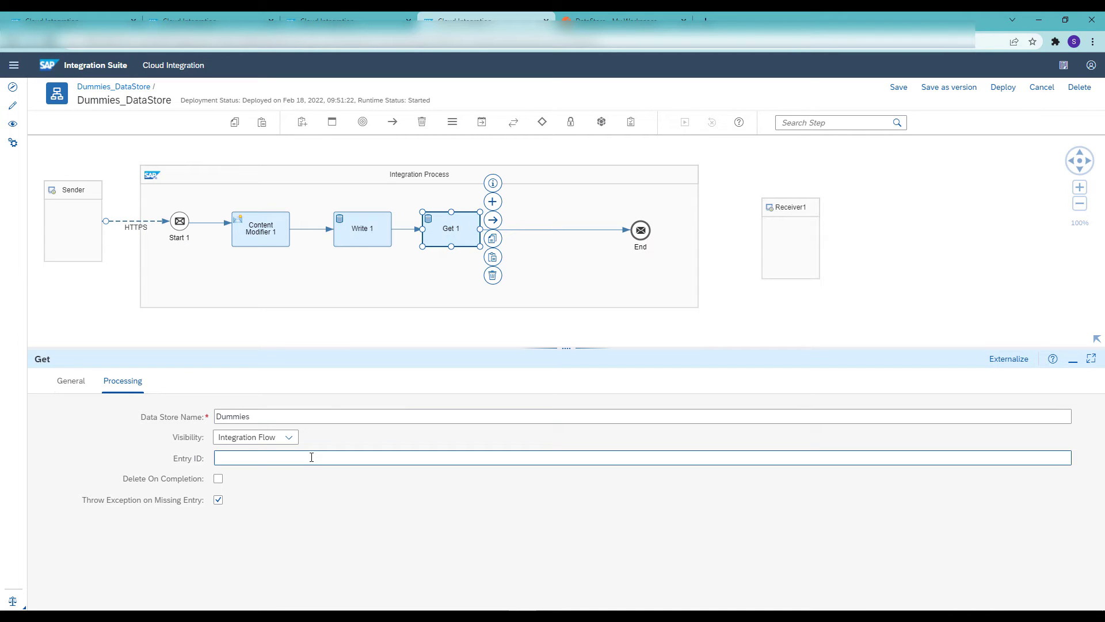
{"action": "type", "text": "${property.Payload}"}
Save the Dummies_DataStore integration flow and deploy it
{"action": "left_click", "coordinate": [898, 89]}
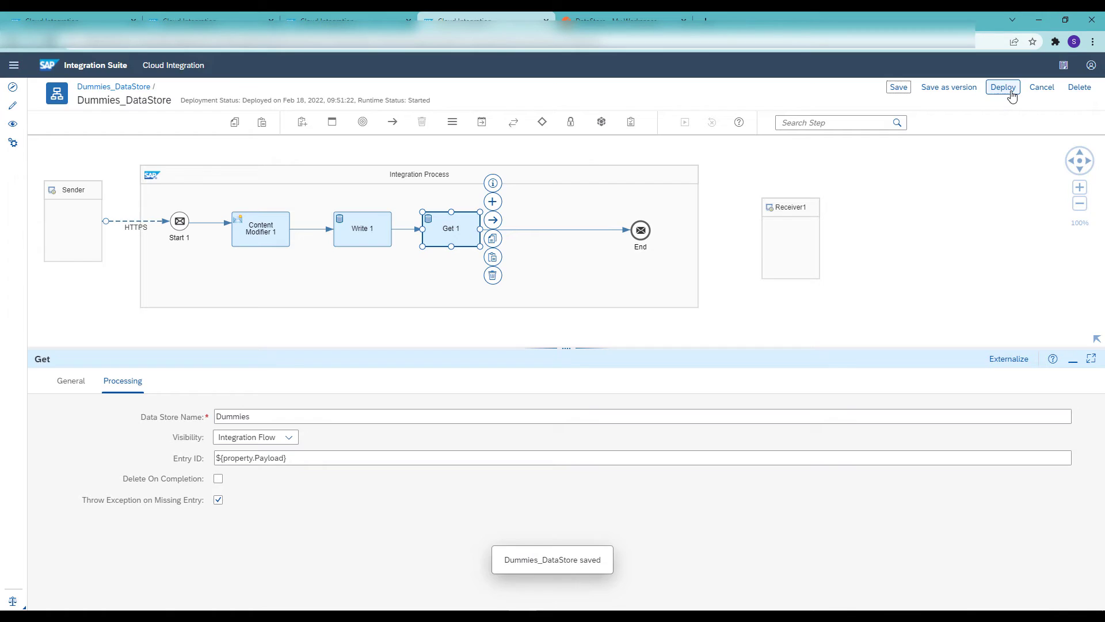
{"action": "left_click", "coordinate": [1007, 93]}
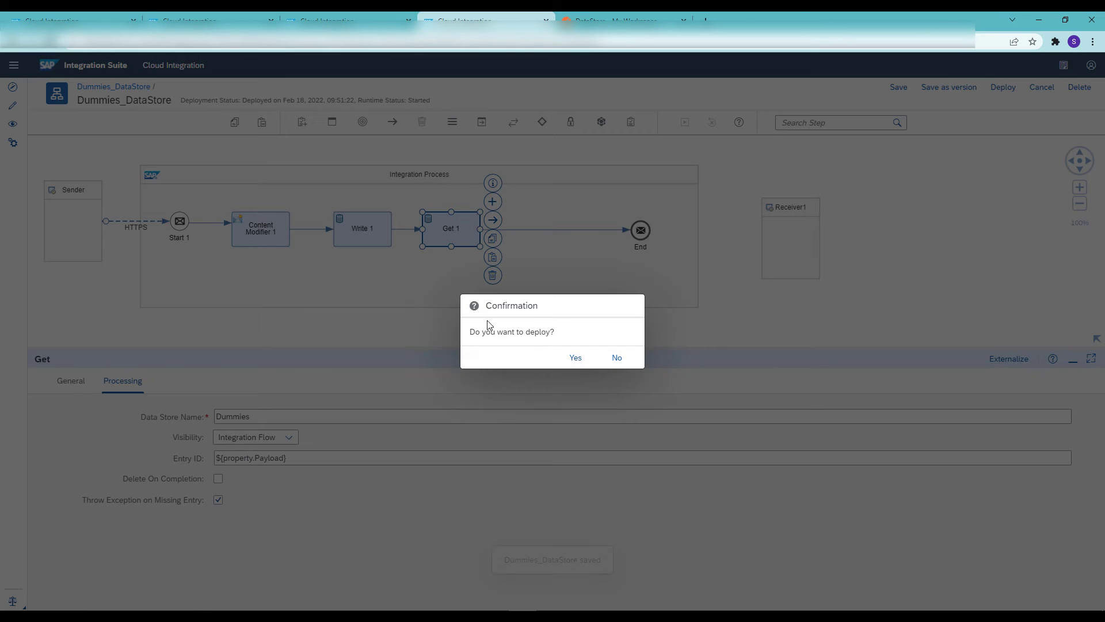
{"action": "left_click", "coordinate": [569, 357]}
Download entry 6 from the Dummies data store, view its body file in Notepad, and close the file and the archive
{"action": "left_click", "coordinate": [205, 21]}
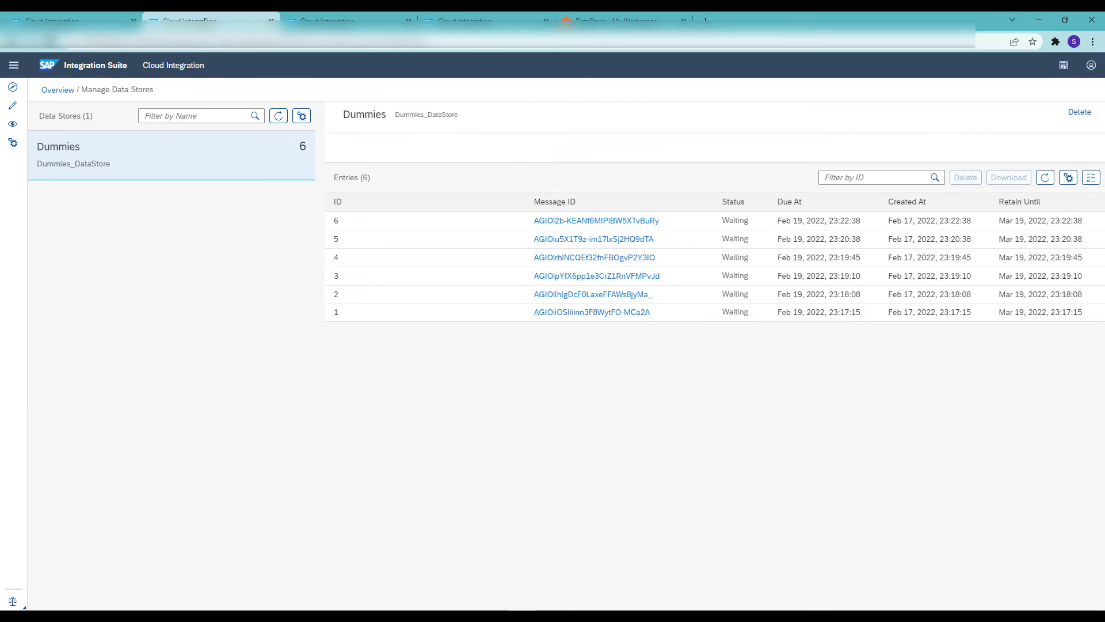
{"action": "left_click", "coordinate": [439, 219]}
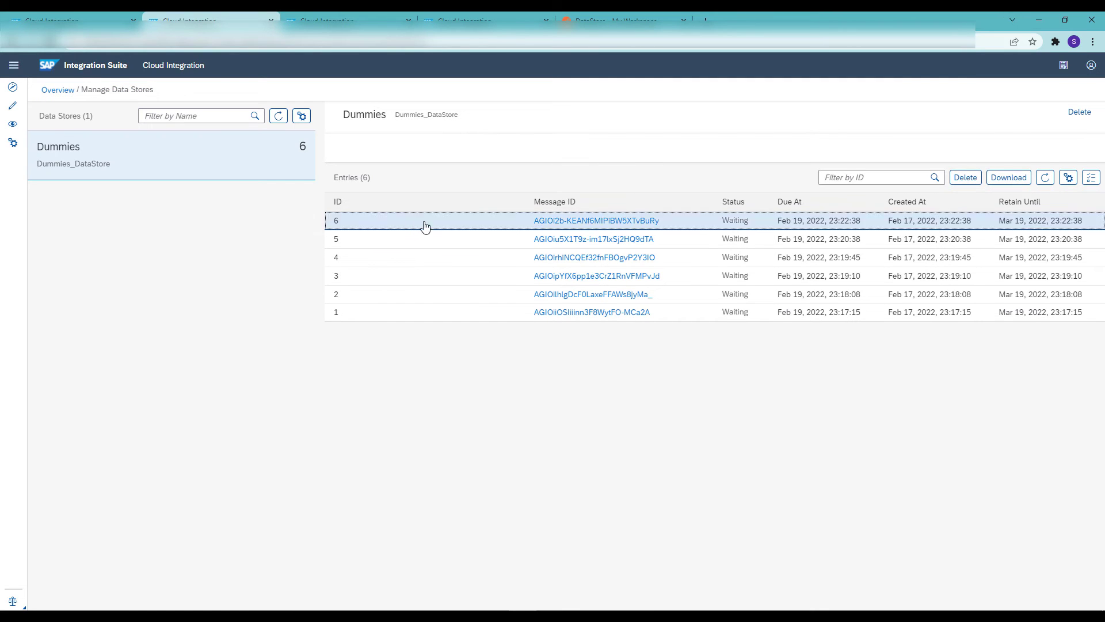
{"action": "left_click", "coordinate": [1013, 180]}
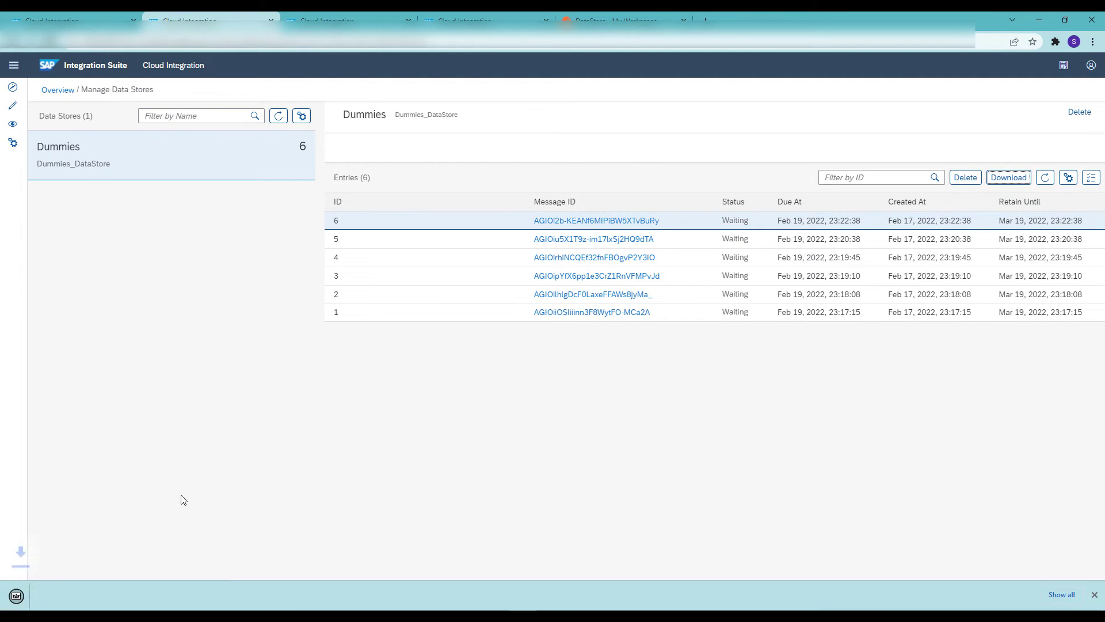
{"action": "left_click", "coordinate": [45, 593]}
{"action": "left_click", "coordinate": [213, 191]}
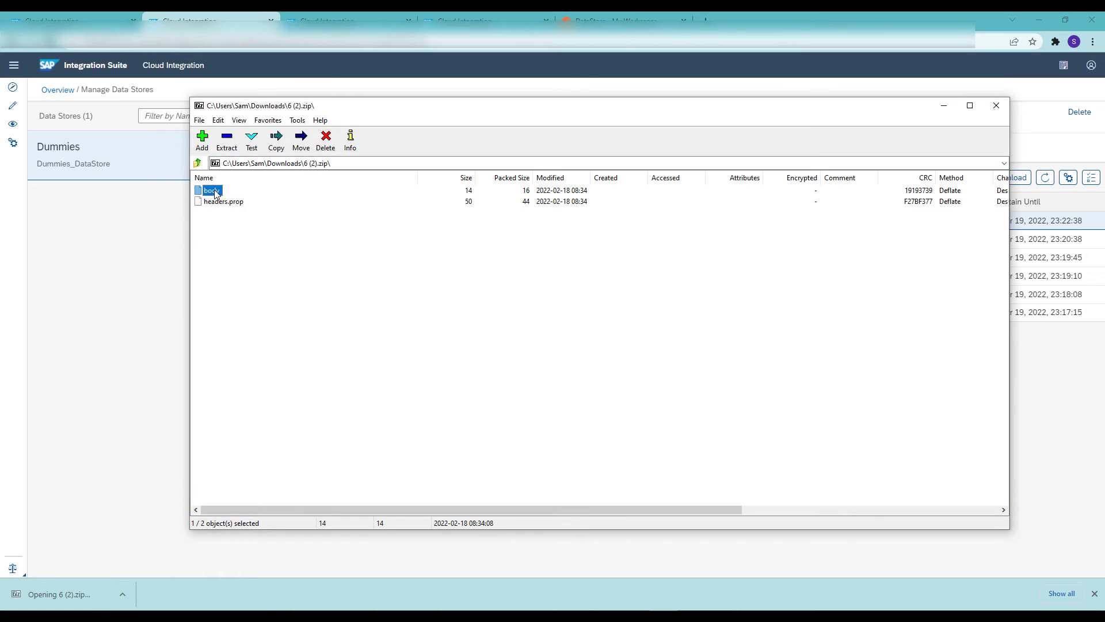
{"action": "right_click", "coordinate": [215, 190]}
{"action": "left_click", "coordinate": [242, 261]}
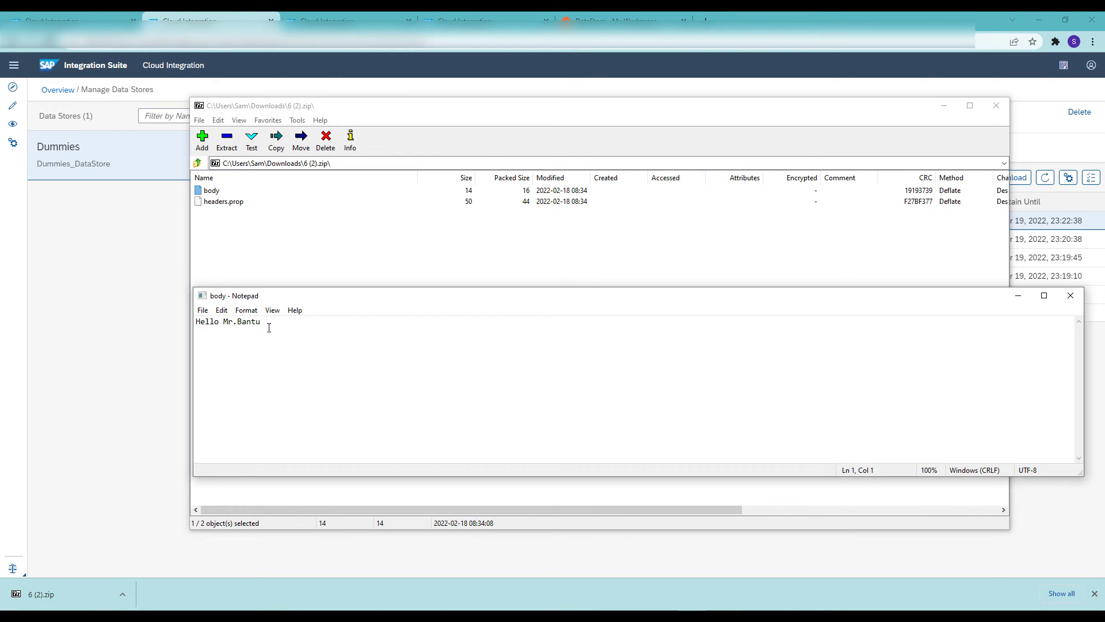
{"action": "left_click_drag", "start_coordinate": [268, 324], "coordinate": [192, 324]}
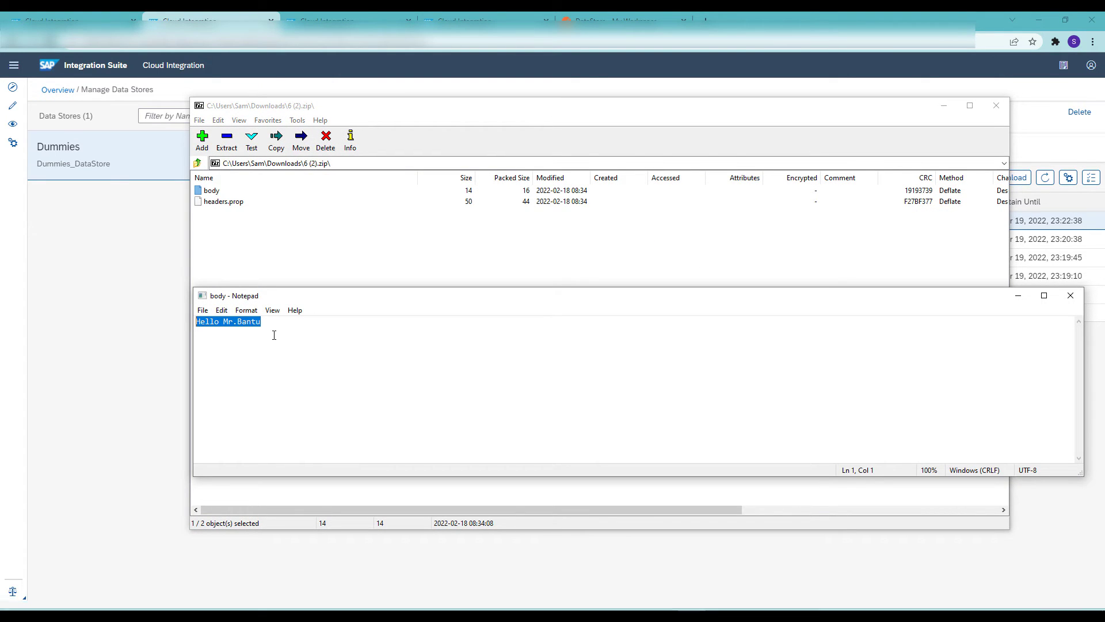
{"action": "left_click", "coordinate": [1070, 295]}
{"action": "left_click", "coordinate": [996, 105]}
Switch to Postman, send the DataStore request with 6 as the body, and inspect the returned response body
{"action": "left_click", "coordinate": [620, 18]}
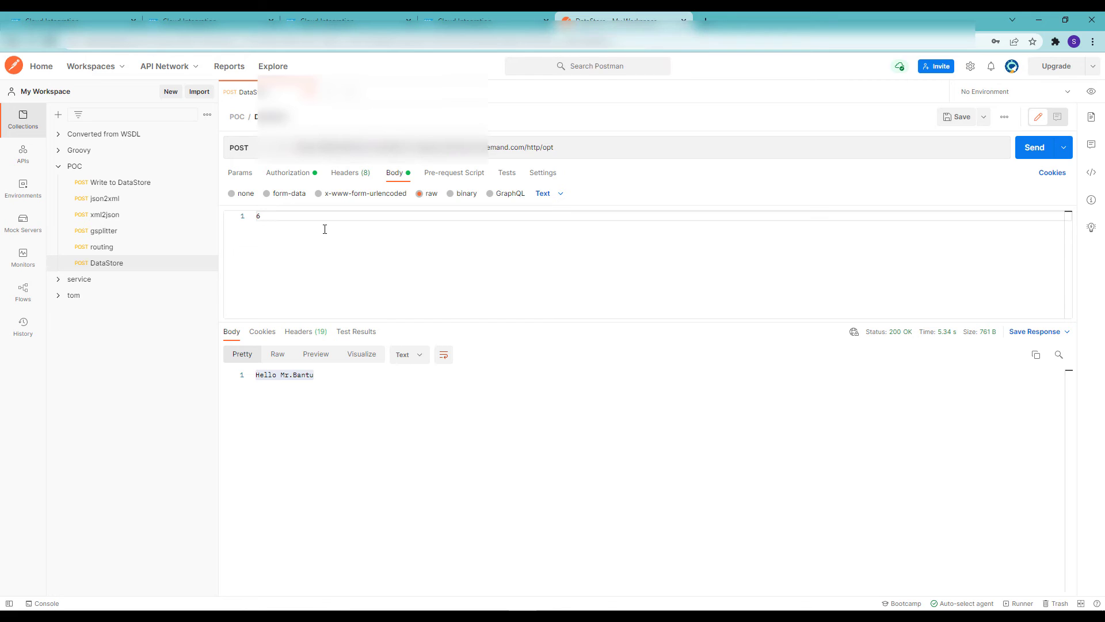
{"action": "left_click_drag", "start_coordinate": [262, 217], "coordinate": [254, 219]}
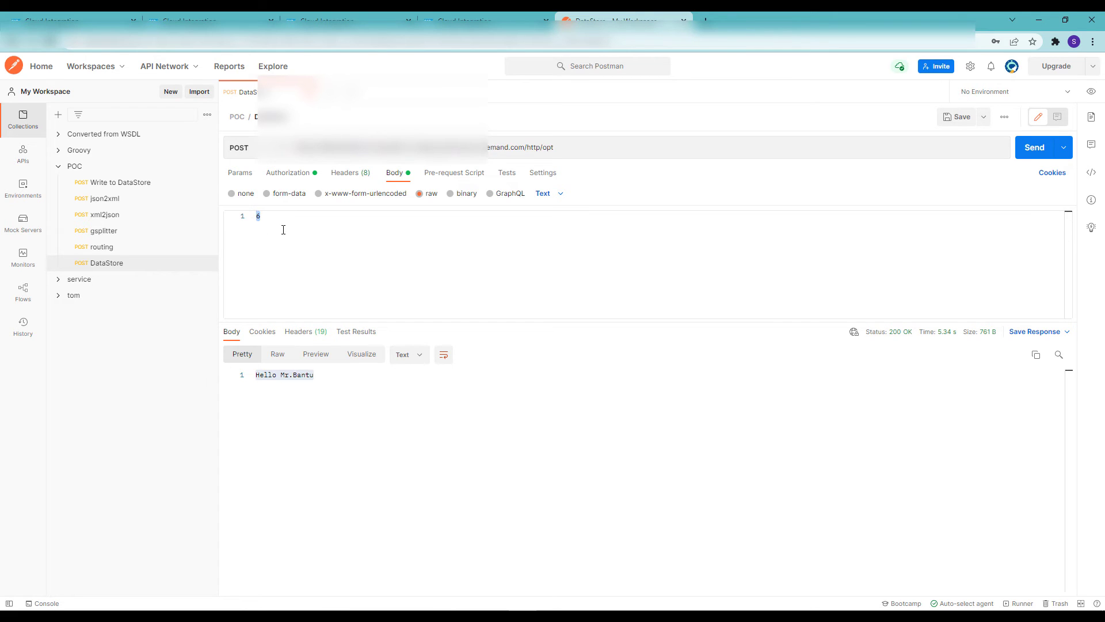
{"action": "left_click", "coordinate": [269, 220]}
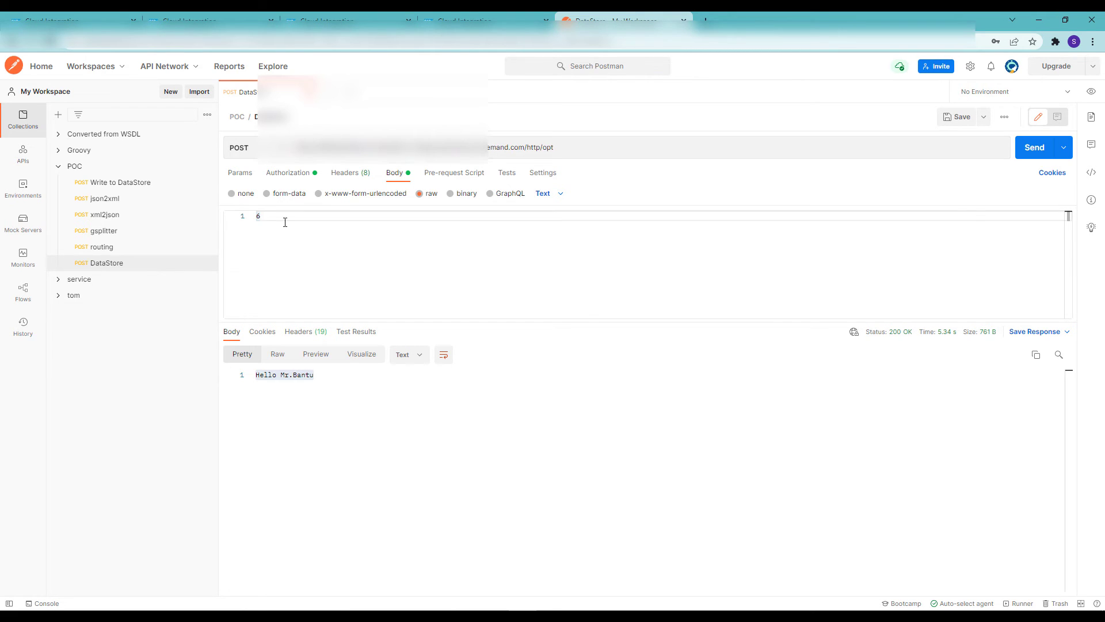
{"action": "left_click", "coordinate": [1034, 148]}
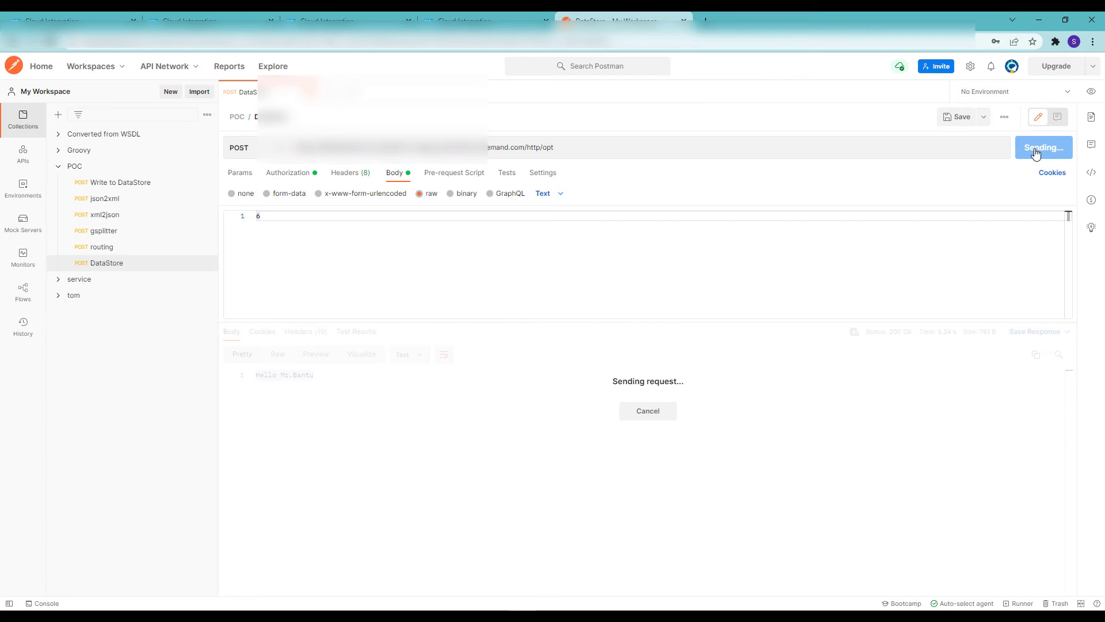
{"action": "triple_click", "coordinate": [327, 377]}
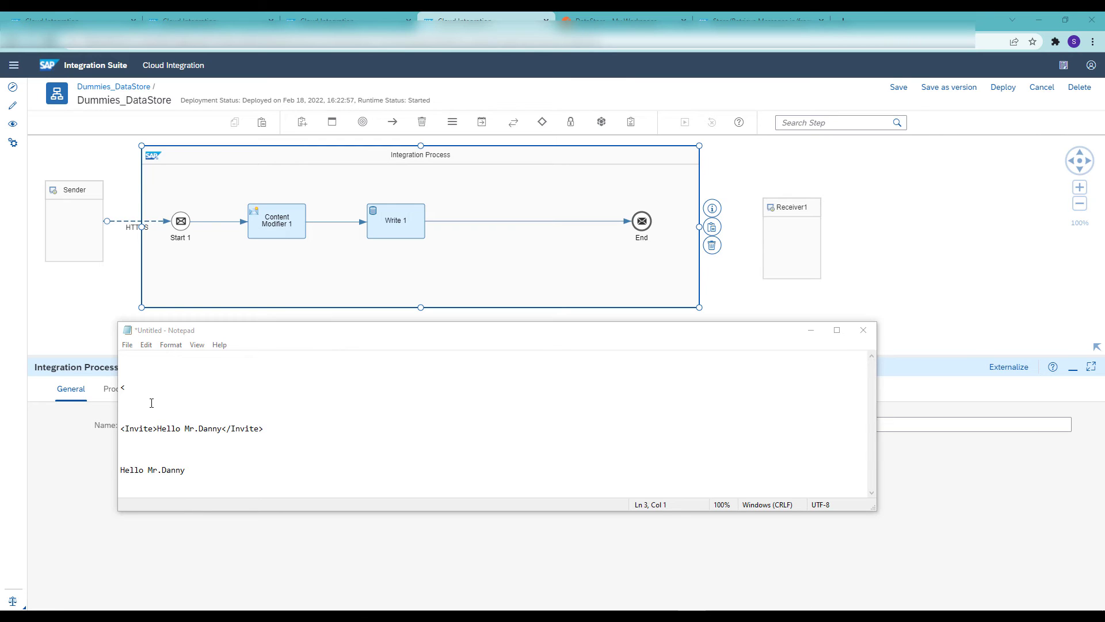
Compare the plain-text and <Invite> XML payload examples in Notepad with the error image eror.PNG, and return to the integration flow
{"action": "left_click_drag", "start_coordinate": [138, 388], "coordinate": [115, 388]}
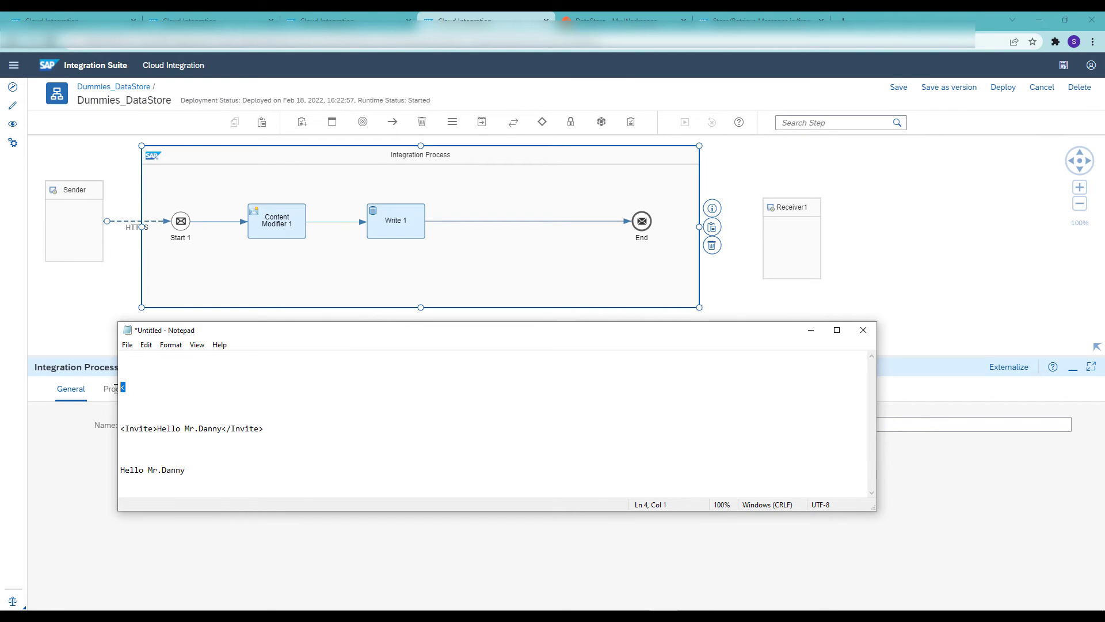
{"action": "left_click_drag", "start_coordinate": [264, 429], "coordinate": [115, 425]}
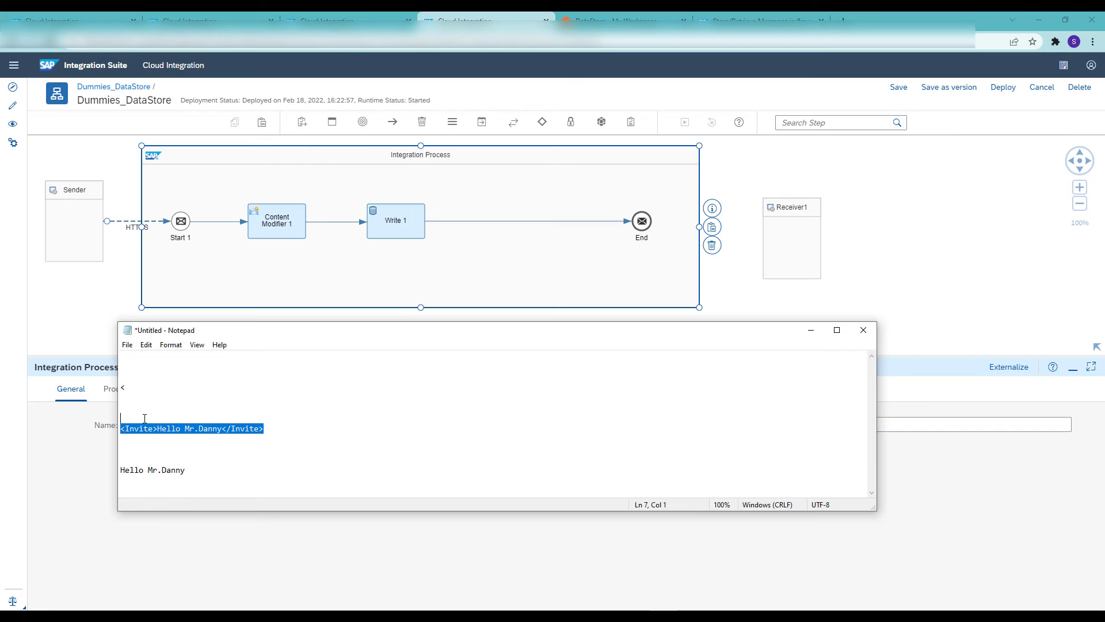
{"action": "left_click", "coordinate": [200, 470]}
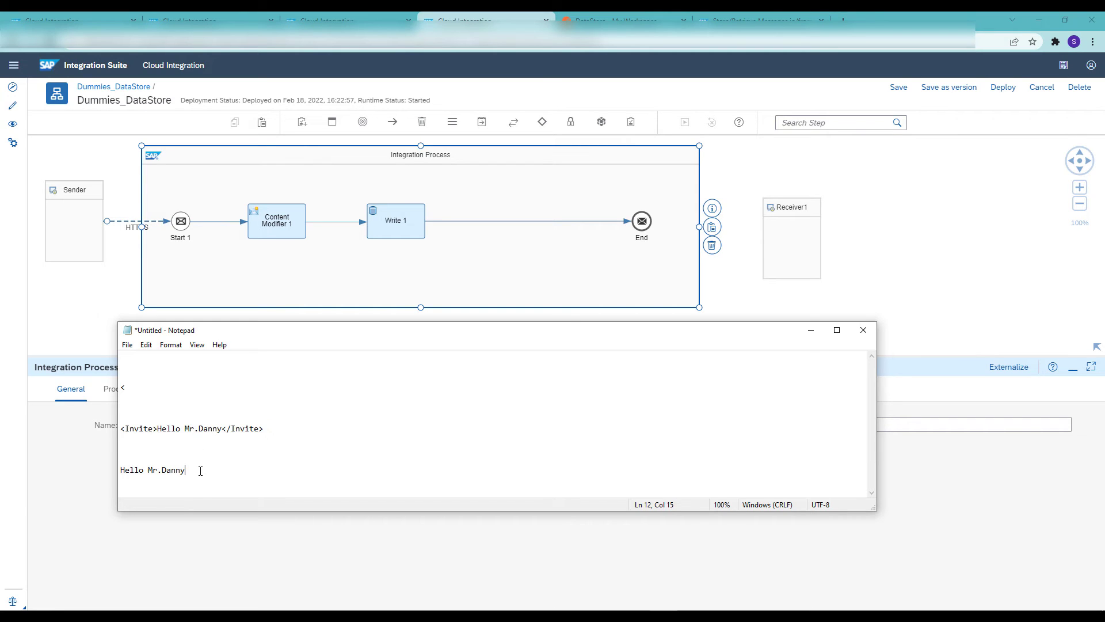
{"action": "left_click_drag", "start_coordinate": [175, 470], "coordinate": [114, 465]}
{"action": "key", "text": "alt+Tab"}
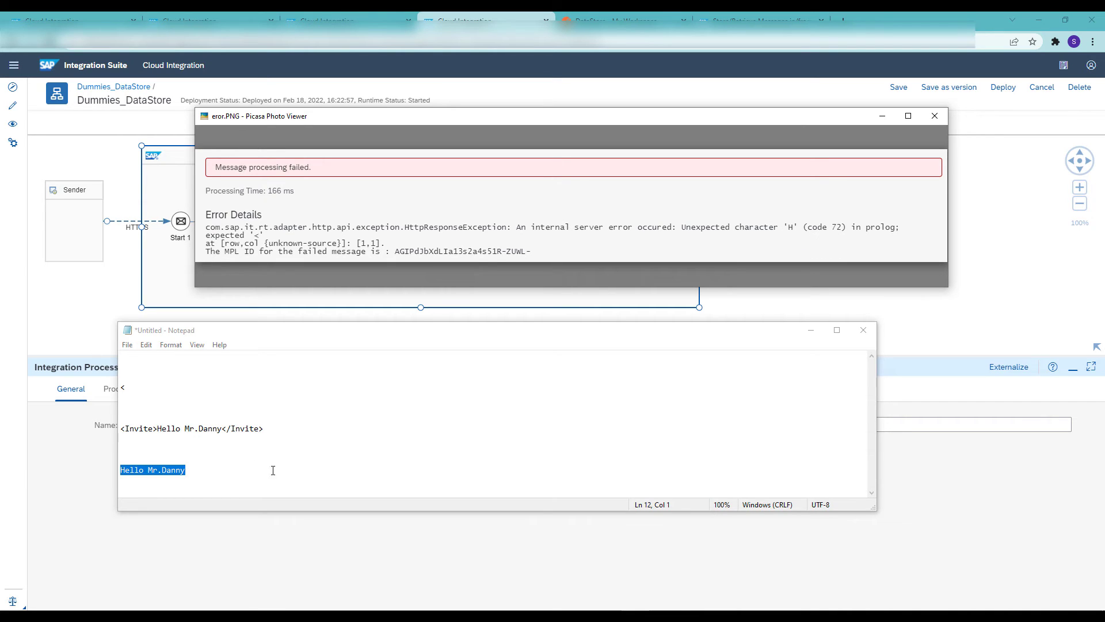
{"action": "left_click_drag", "start_coordinate": [268, 429], "coordinate": [128, 428]}
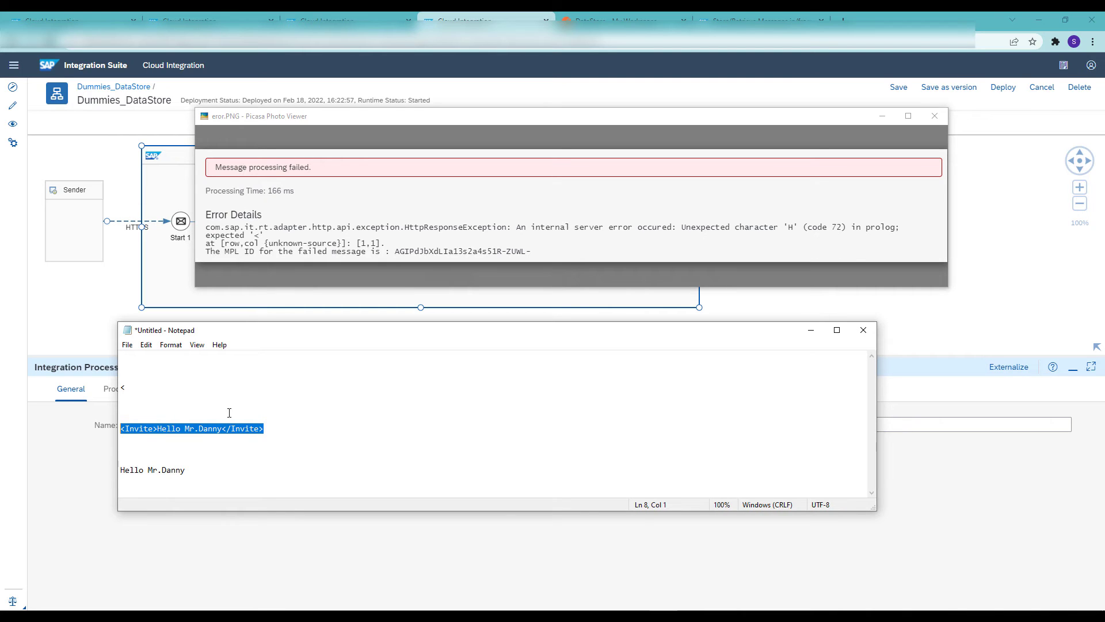
{"action": "left_click", "coordinate": [83, 353]}
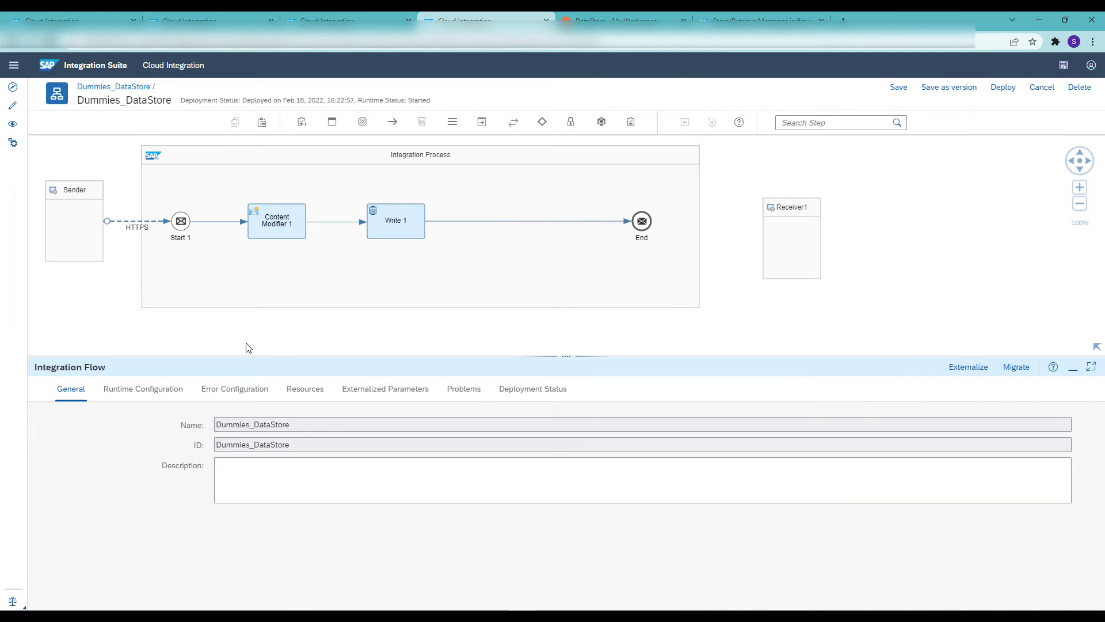
Inspect the message body expression of Content Modifier 1, including the greeting inside the <Invite> tags
{"action": "left_click", "coordinate": [276, 229]}
{"action": "left_click", "coordinate": [300, 393]}
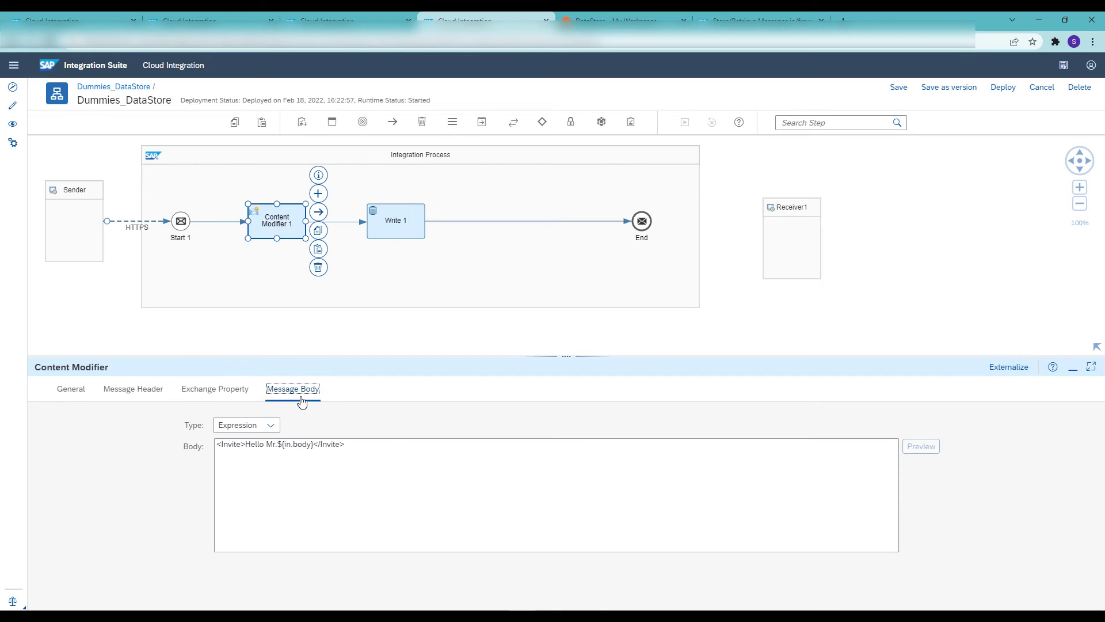
{"action": "left_click", "coordinate": [273, 445]}
{"action": "left_click_drag", "start_coordinate": [349, 446], "coordinate": [205, 446]}
{"action": "left_click_drag", "start_coordinate": [349, 446], "coordinate": [245, 441]}
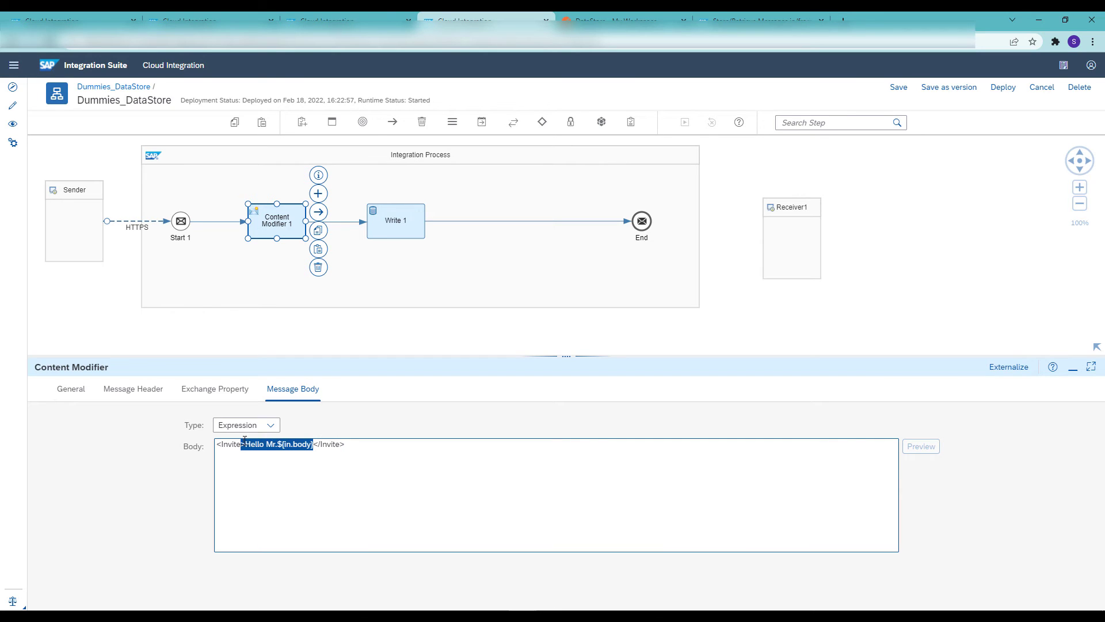
Review the processing settings of the Write 1 step, checking its Data Store Name Dummies1
{"action": "left_click", "coordinate": [397, 221]}
{"action": "left_click", "coordinate": [134, 391]}
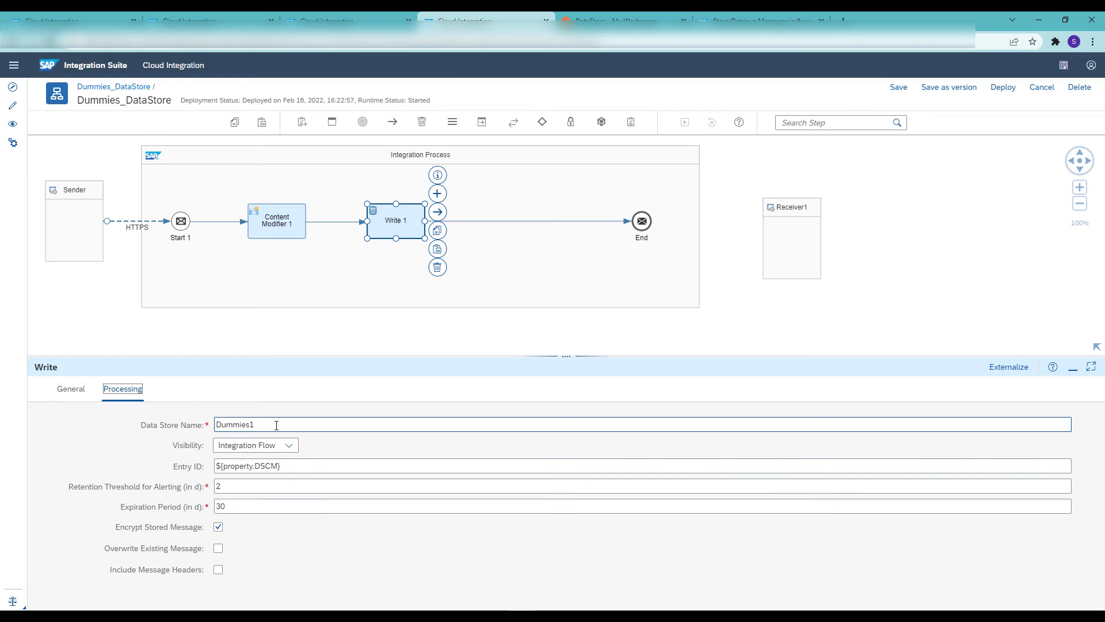
{"action": "left_click", "coordinate": [275, 426]}
{"action": "double_click", "coordinate": [274, 426]}
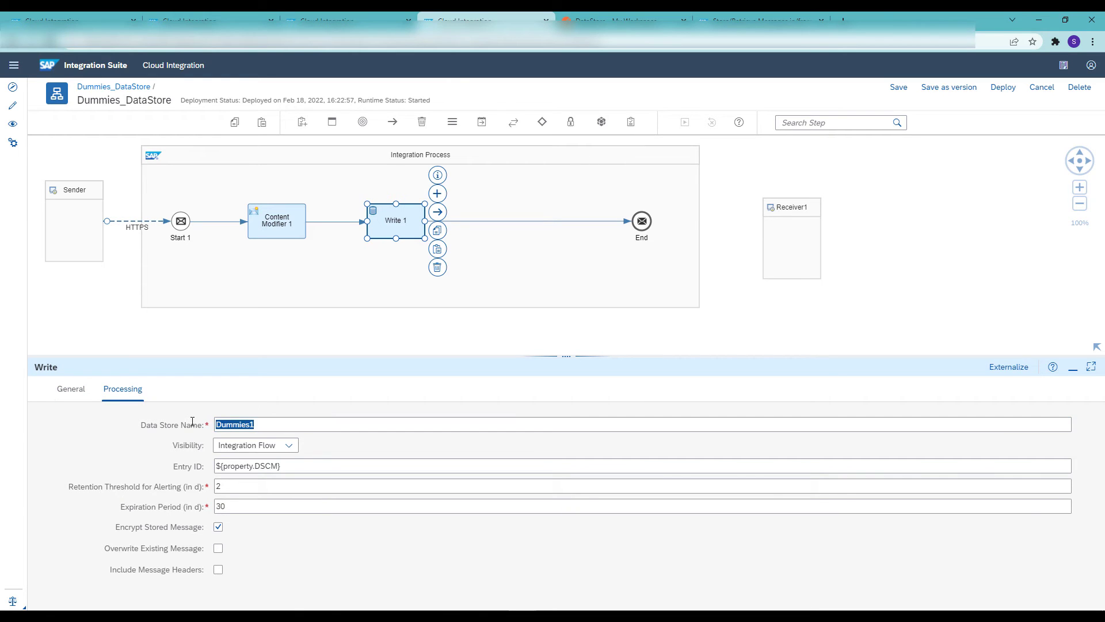
{"action": "left_click", "coordinate": [274, 428]}
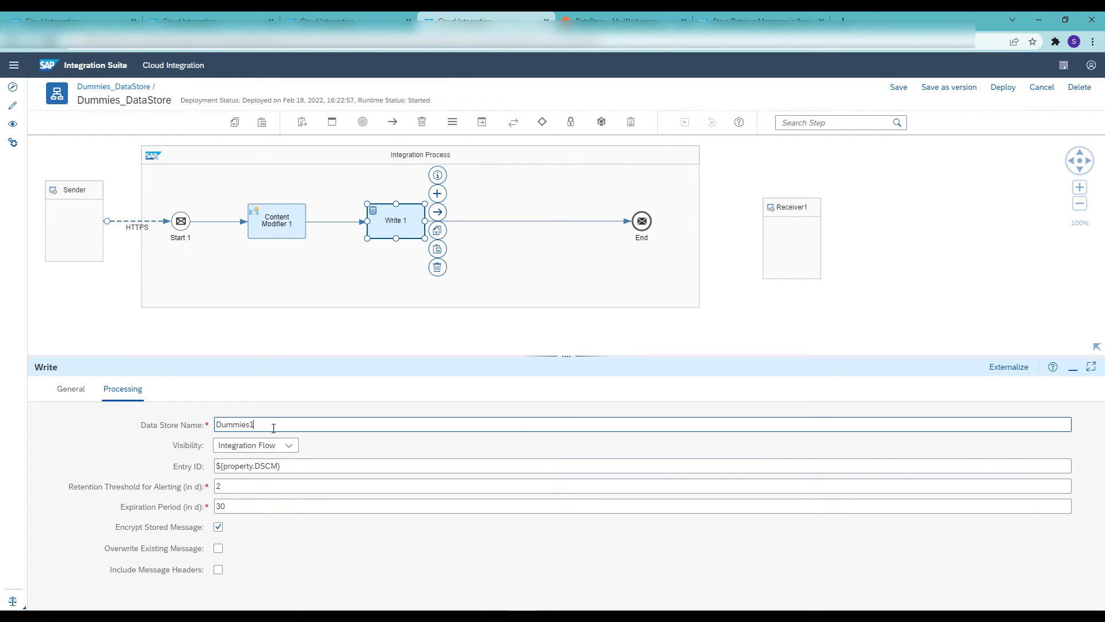
Save the integration flow with the Dummies1 Write step and deploy it
{"action": "left_click", "coordinate": [893, 89]}
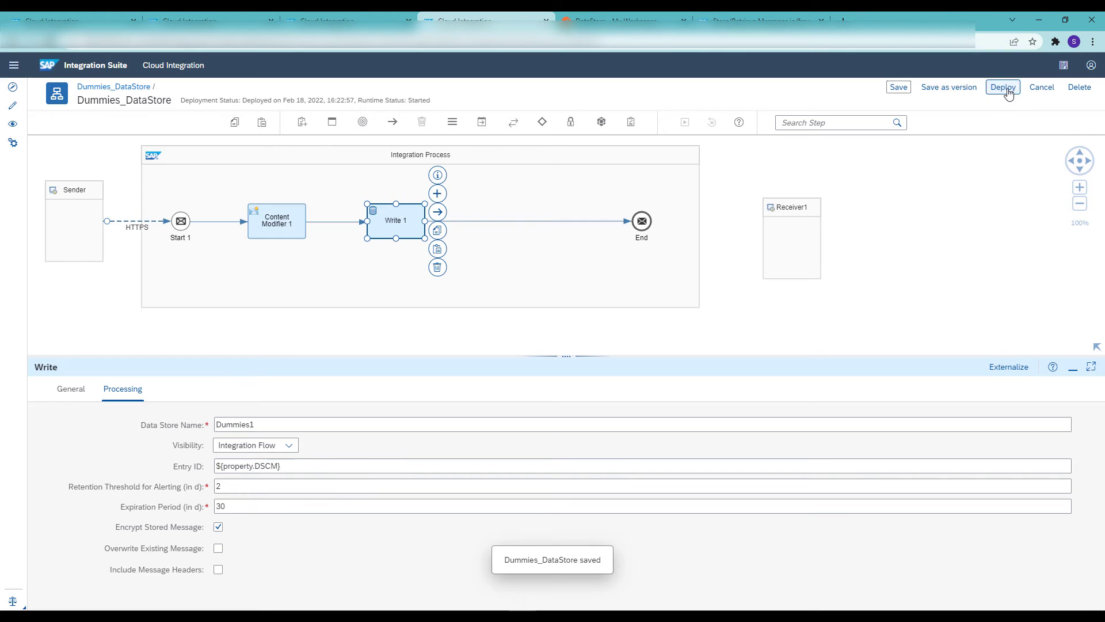
{"action": "left_click", "coordinate": [1006, 93]}
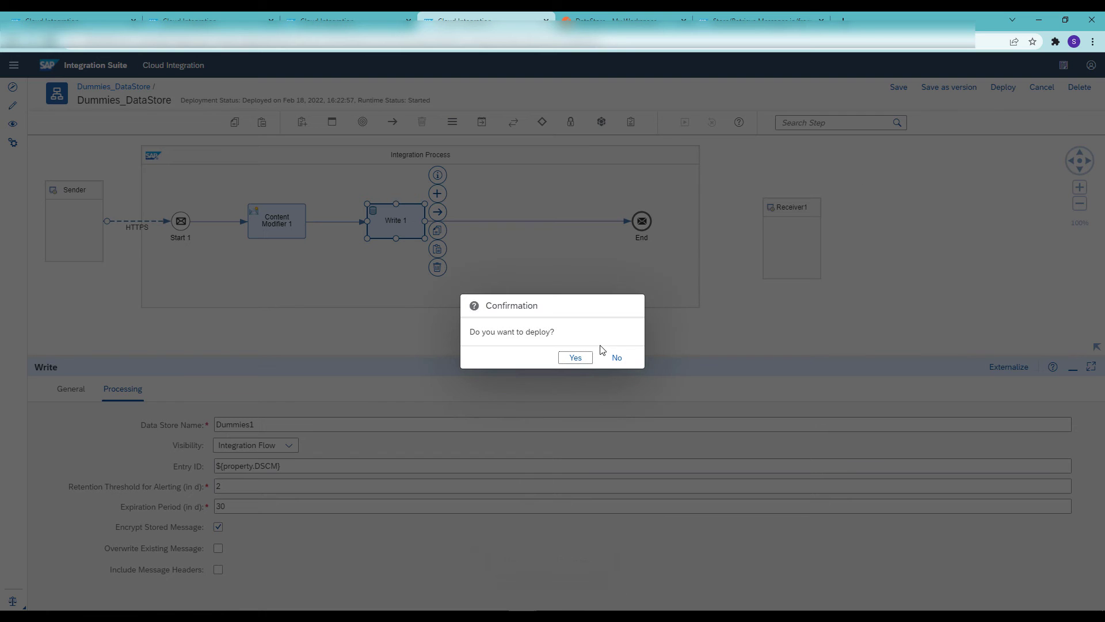
{"action": "left_click", "coordinate": [575, 359]}
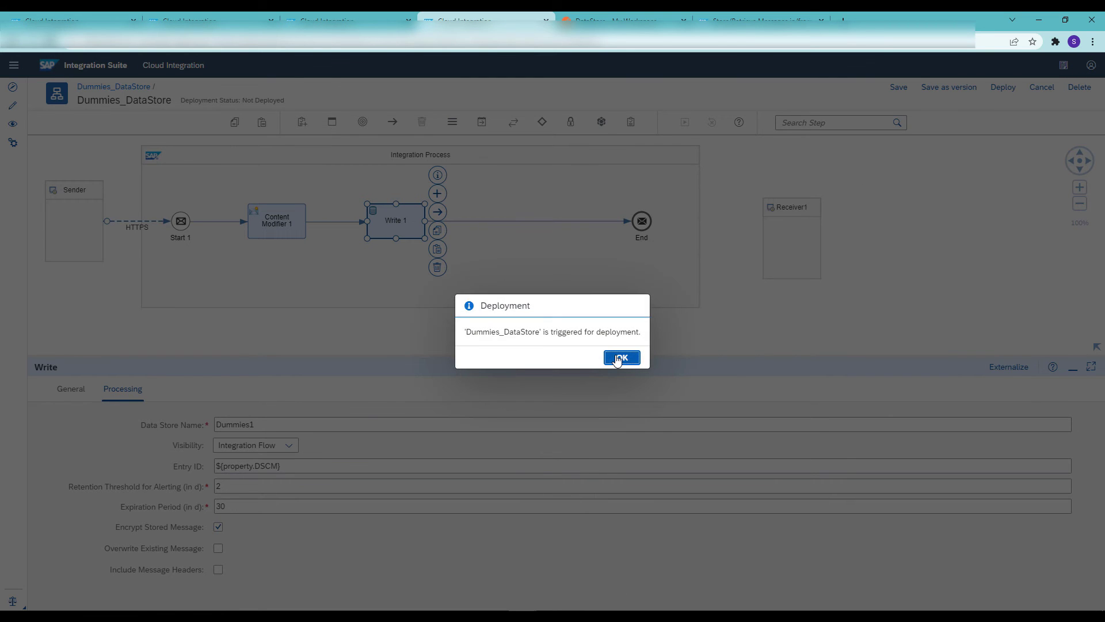
{"action": "left_click", "coordinate": [622, 358]}
Switch to Postman, send the DataStore request with the sample first name already in its body, and inspect the XML response
{"action": "left_click", "coordinate": [606, 17]}
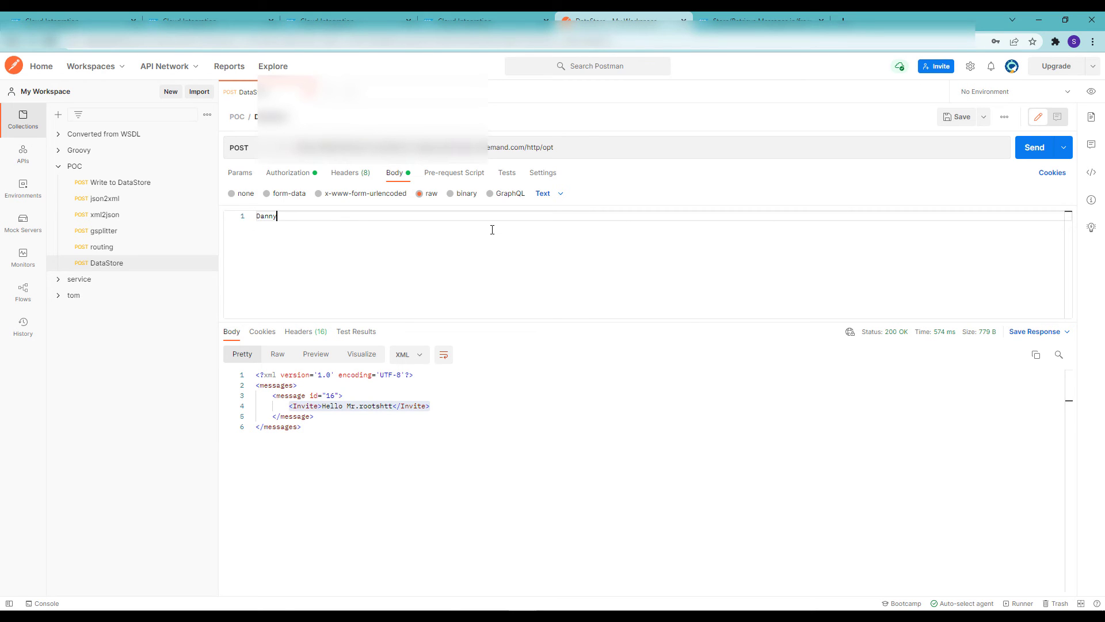
{"action": "left_click", "coordinate": [1033, 149]}
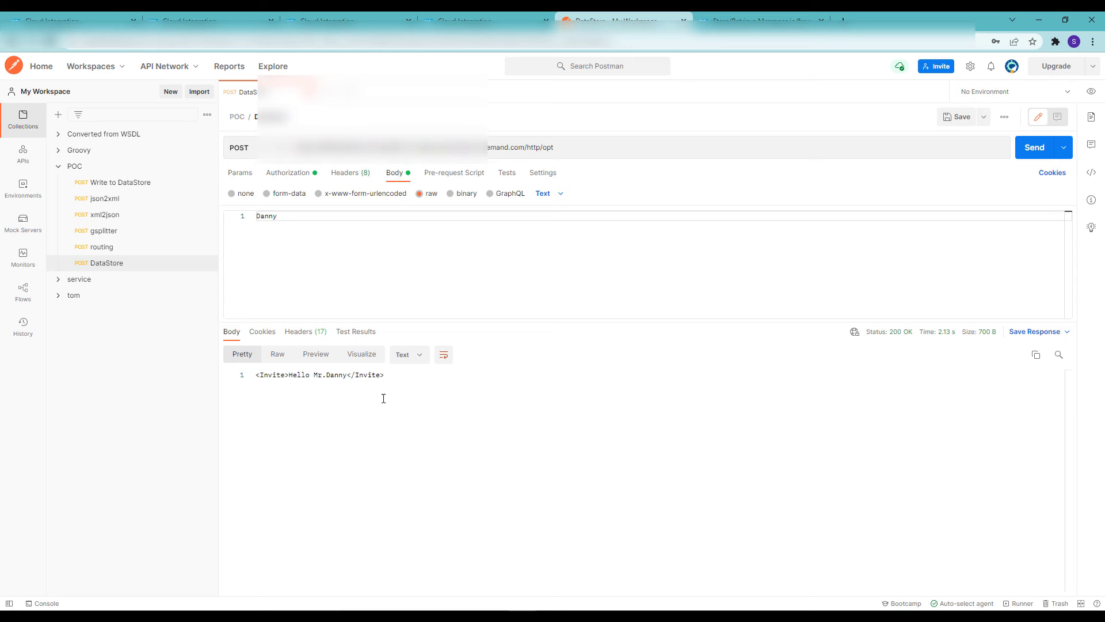
{"action": "left_click_drag", "start_coordinate": [388, 378], "coordinate": [256, 383]}
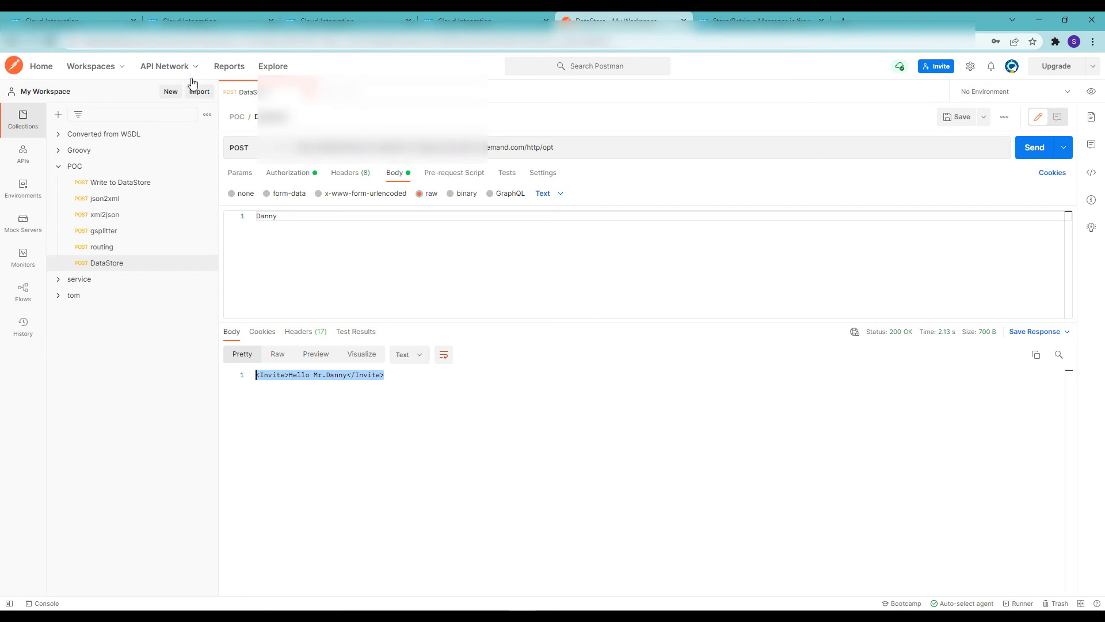
Refresh the data store list in SAP Integration Suite, and download entry 7 from the Dummies1 data store
{"action": "left_click", "coordinate": [58, 16]}
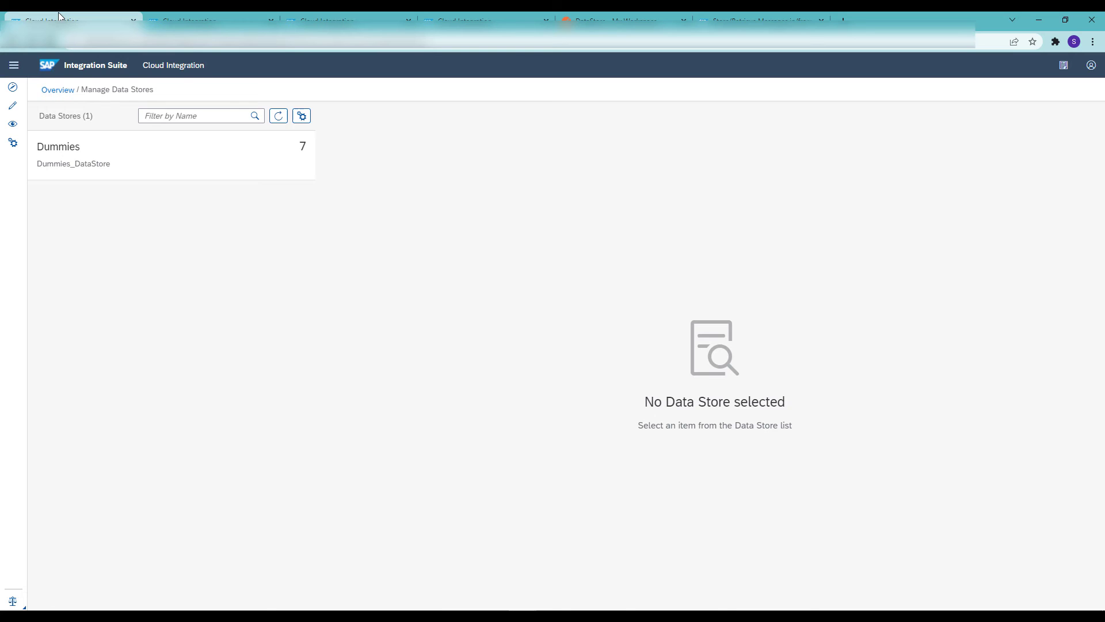
{"action": "left_click", "coordinate": [279, 116]}
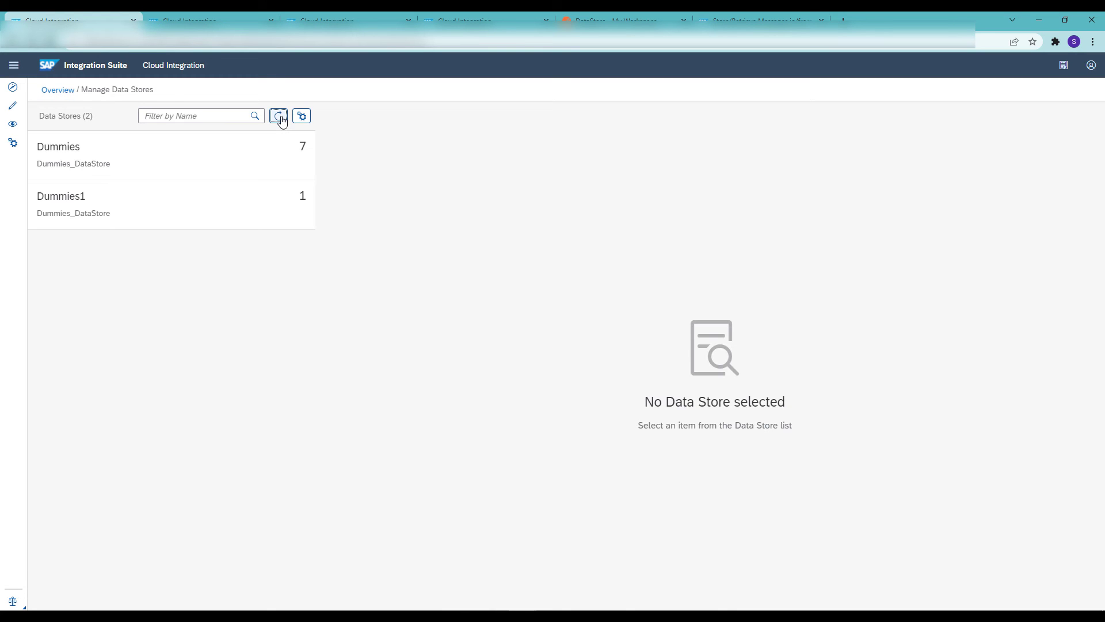
{"action": "left_click", "coordinate": [85, 198]}
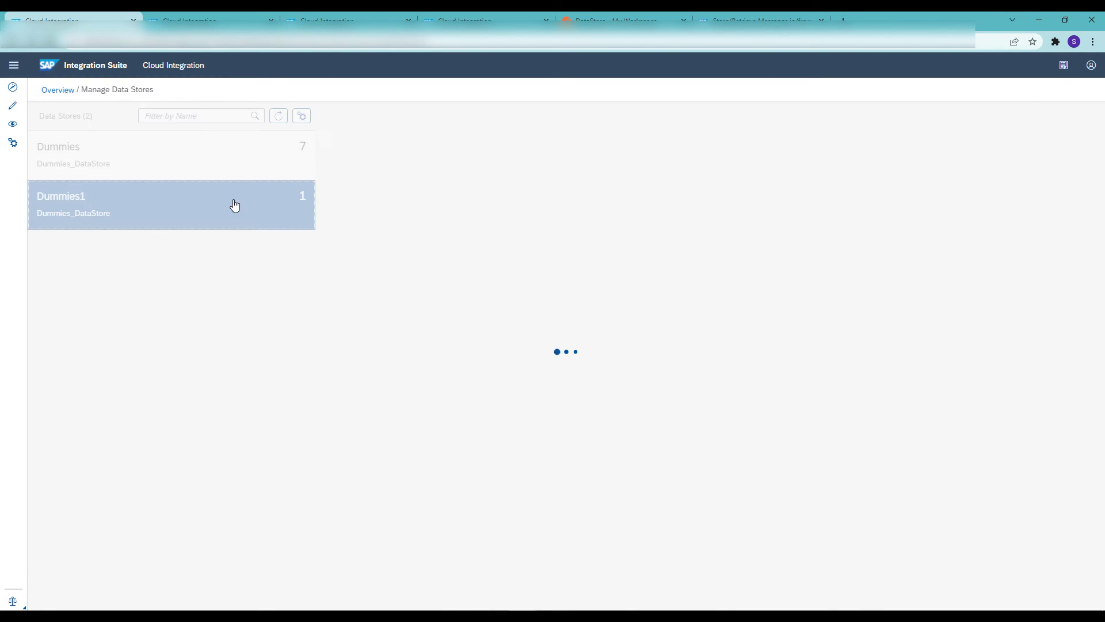
{"action": "left_click", "coordinate": [972, 224]}
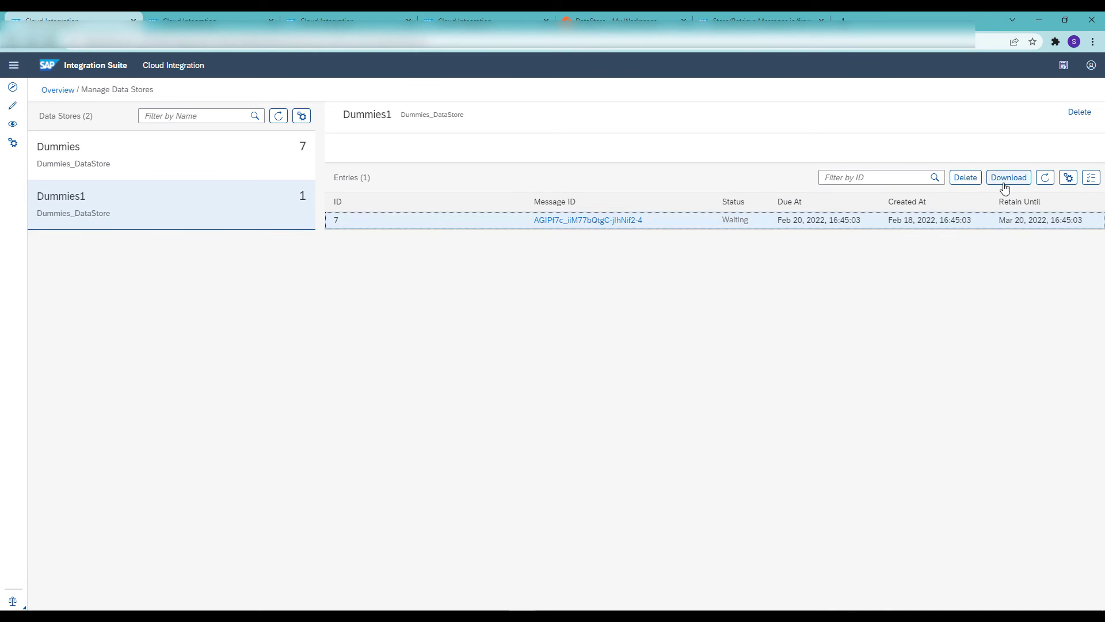
{"action": "left_click", "coordinate": [1009, 177]}
Open the downloaded archive 7 (2).zip, view its body file in Notepad, and close the file and the archive
{"action": "left_click", "coordinate": [58, 590]}
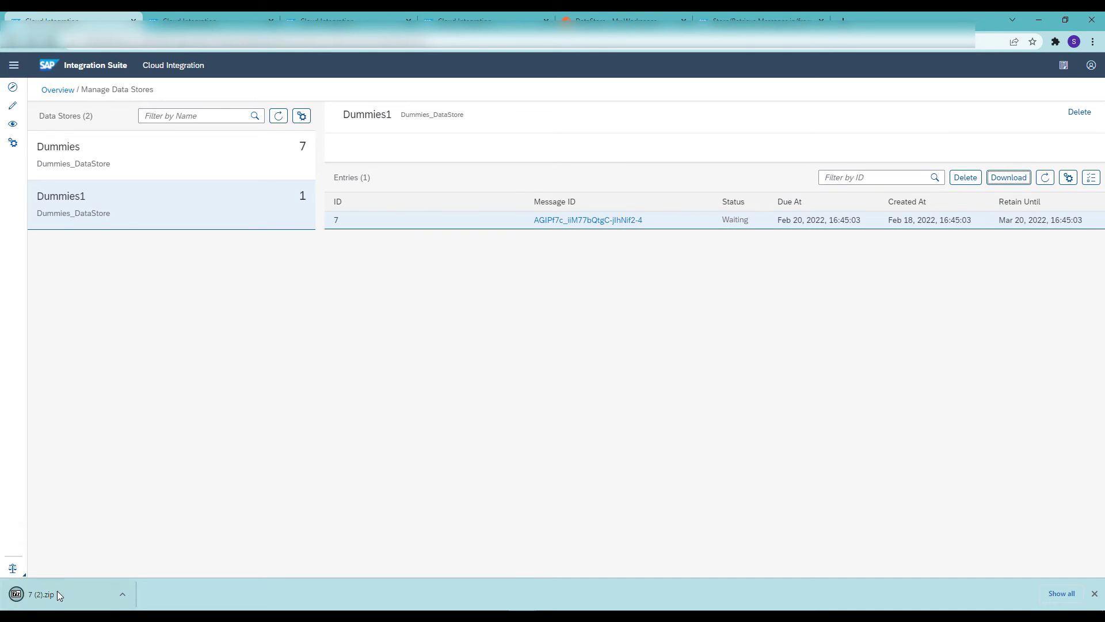
{"action": "right_click", "coordinate": [212, 192]}
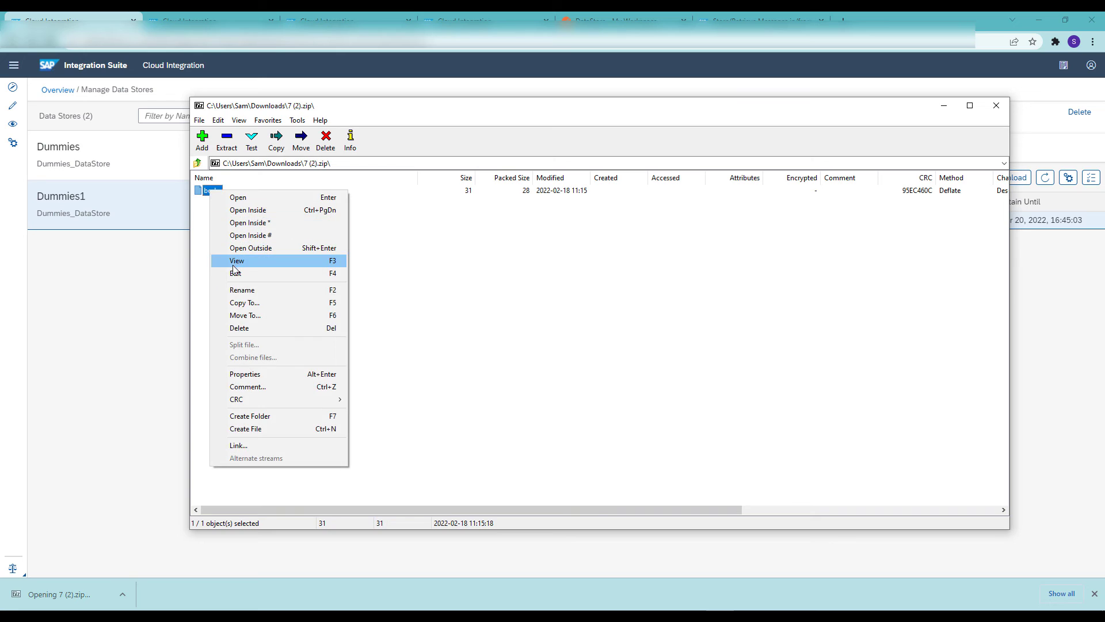
{"action": "left_click", "coordinate": [236, 261]}
{"action": "left_click_drag", "start_coordinate": [353, 325], "coordinate": [197, 328]}
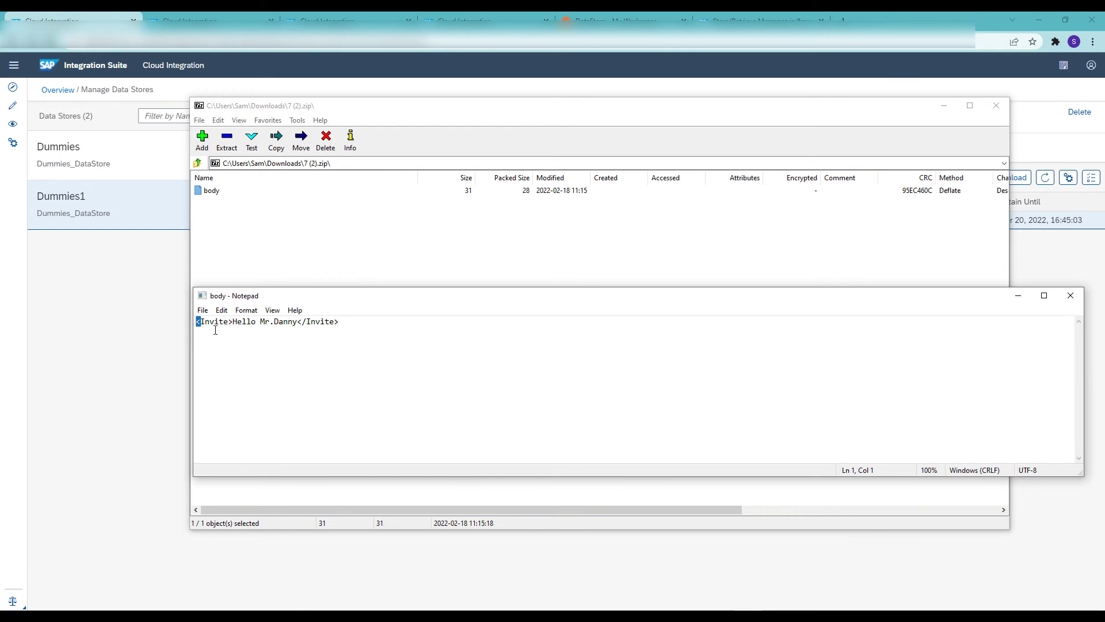
{"action": "left_click", "coordinate": [1070, 295]}
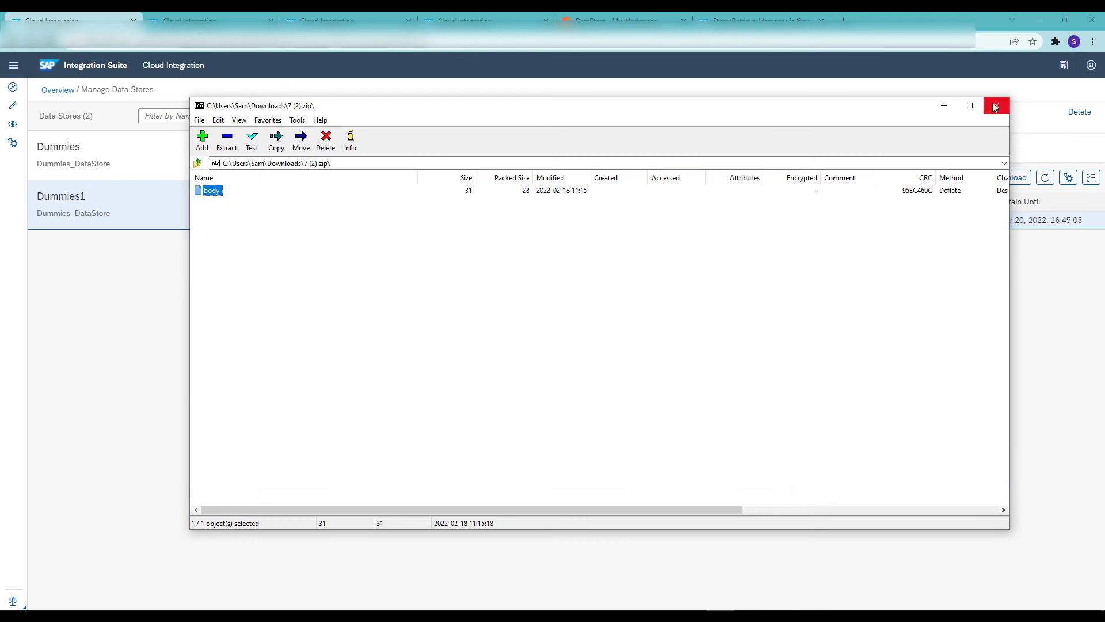
{"action": "left_click", "coordinate": [995, 105]}
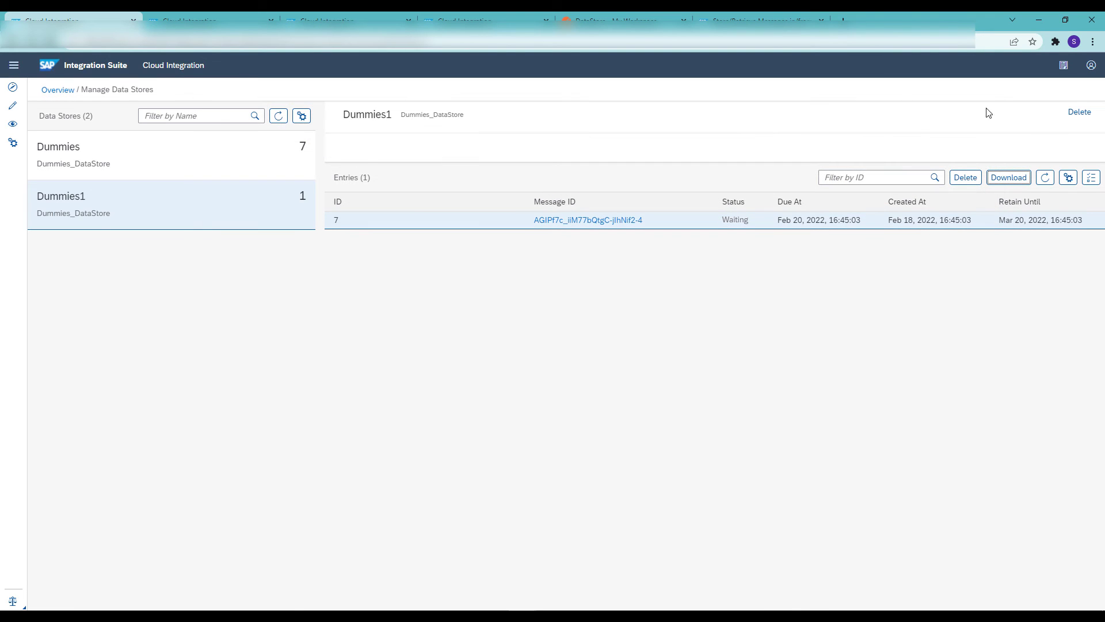
Switch to Postman, replace the DataStore request body with a second sample first name, send it, and inspect the response
{"action": "left_click", "coordinate": [626, 11]}
{"action": "left_click_drag", "start_coordinate": [292, 217], "coordinate": [247, 222]}
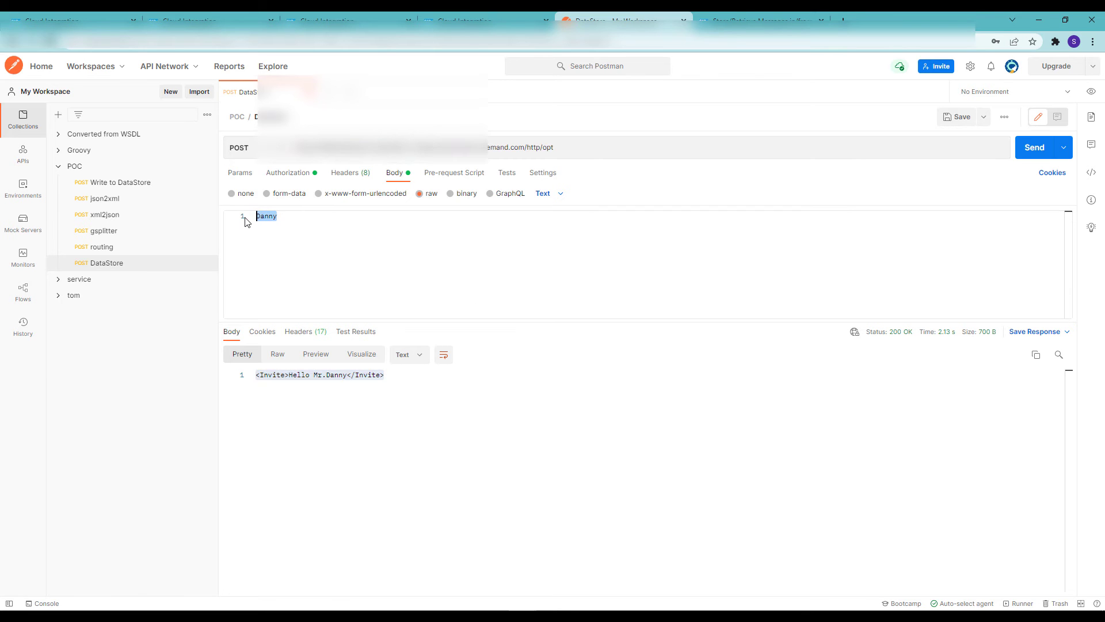
{"action": "type", "text": "Mark"}
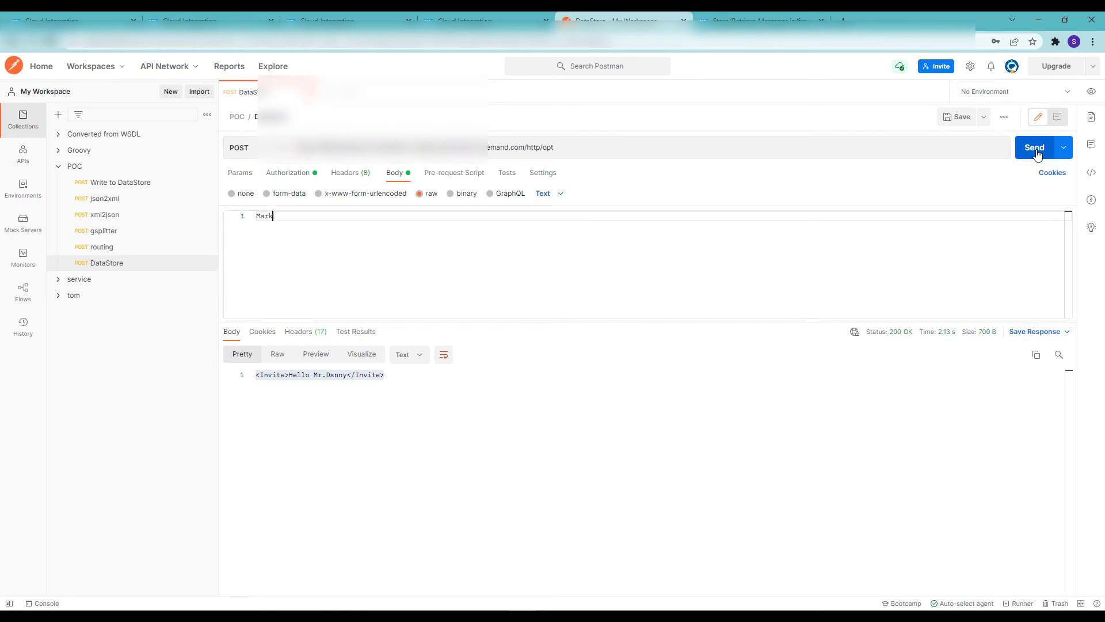
{"action": "left_click", "coordinate": [1035, 151]}
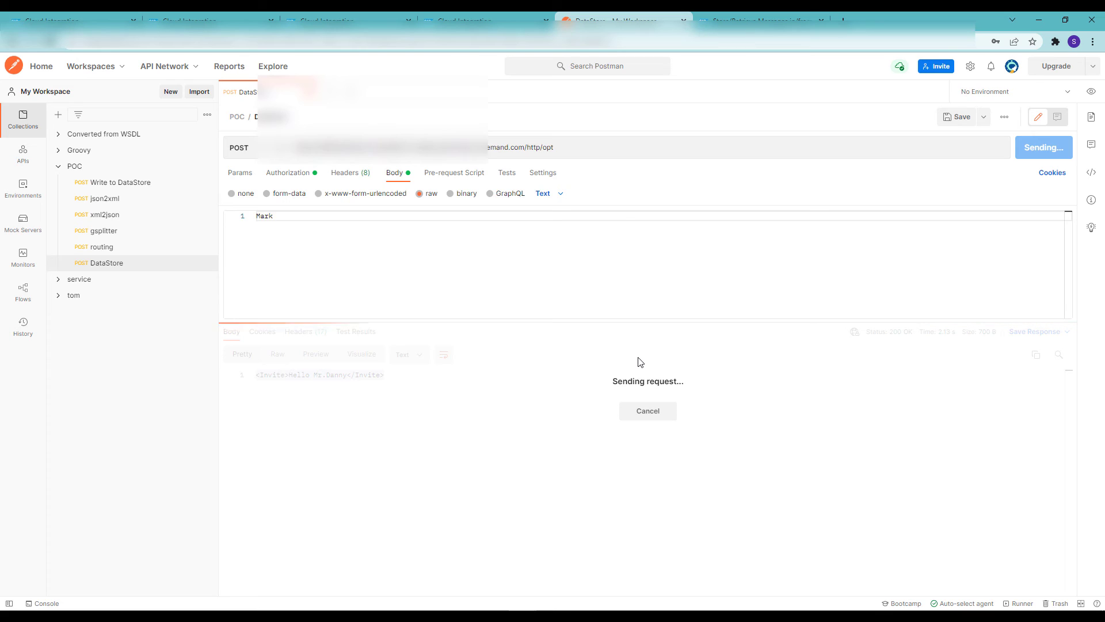
{"action": "left_click_drag", "start_coordinate": [290, 375], "coordinate": [345, 375]}
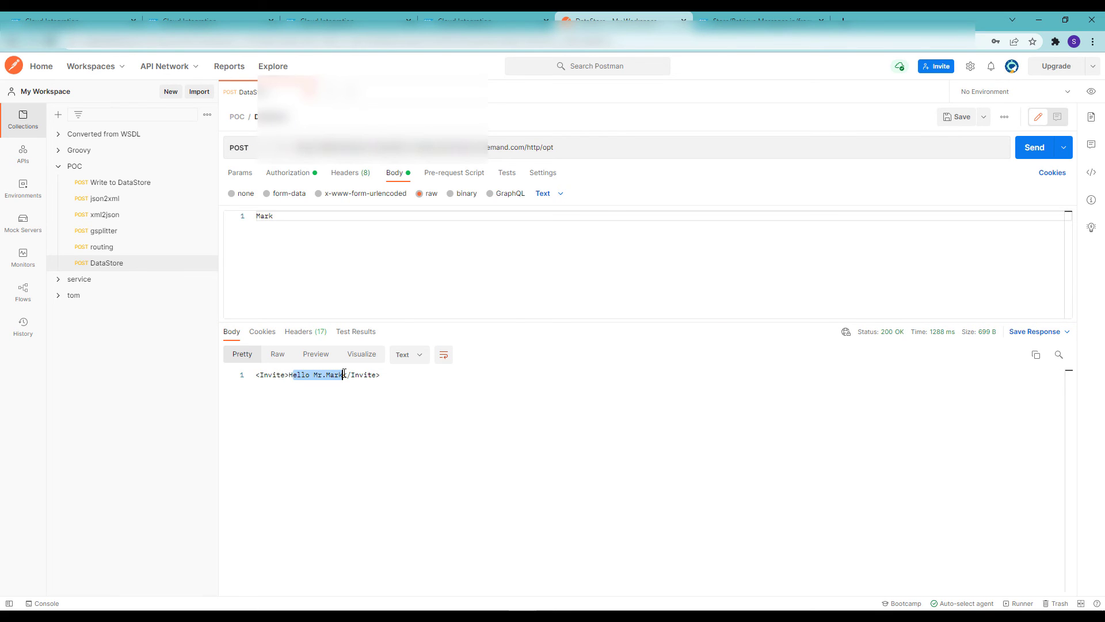
Replace the request body with a third sample first name and send the DataStore request
{"action": "left_click_drag", "start_coordinate": [288, 223], "coordinate": [192, 222]}
{"action": "type", "text": "Raja"}
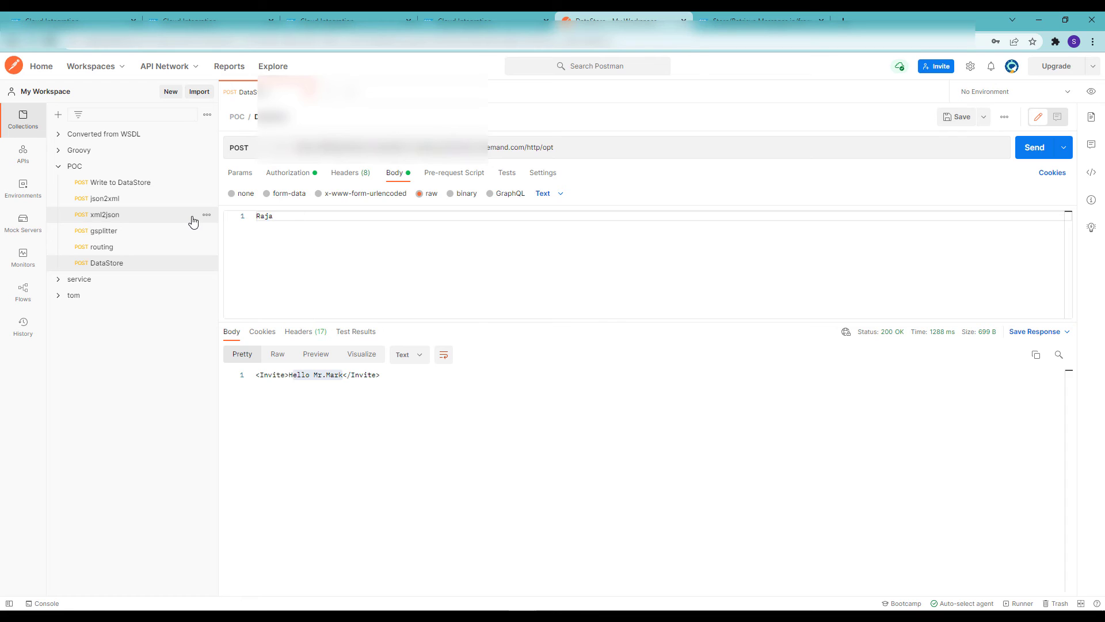
{"action": "left_click", "coordinate": [1031, 152]}
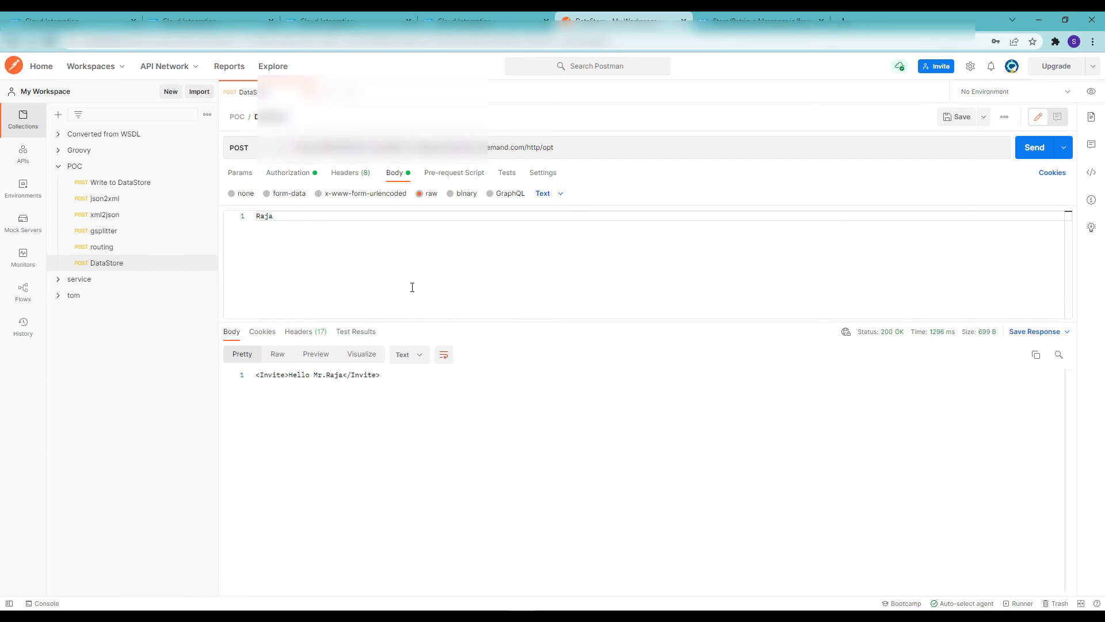
Send the DataStore request with a fourth sample first name as body, and refresh the Dummies1 entries in SAP Integration Suite
{"action": "double_click", "coordinate": [288, 217]}
{"action": "type", "text": "R"}
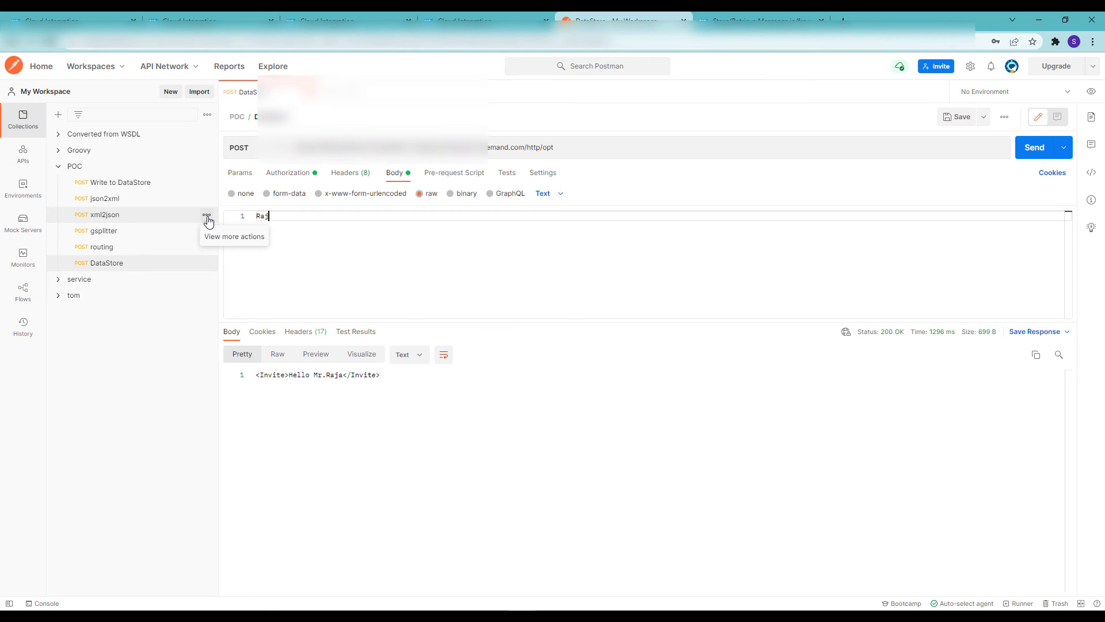
{"action": "left_click", "coordinate": [1031, 149]}
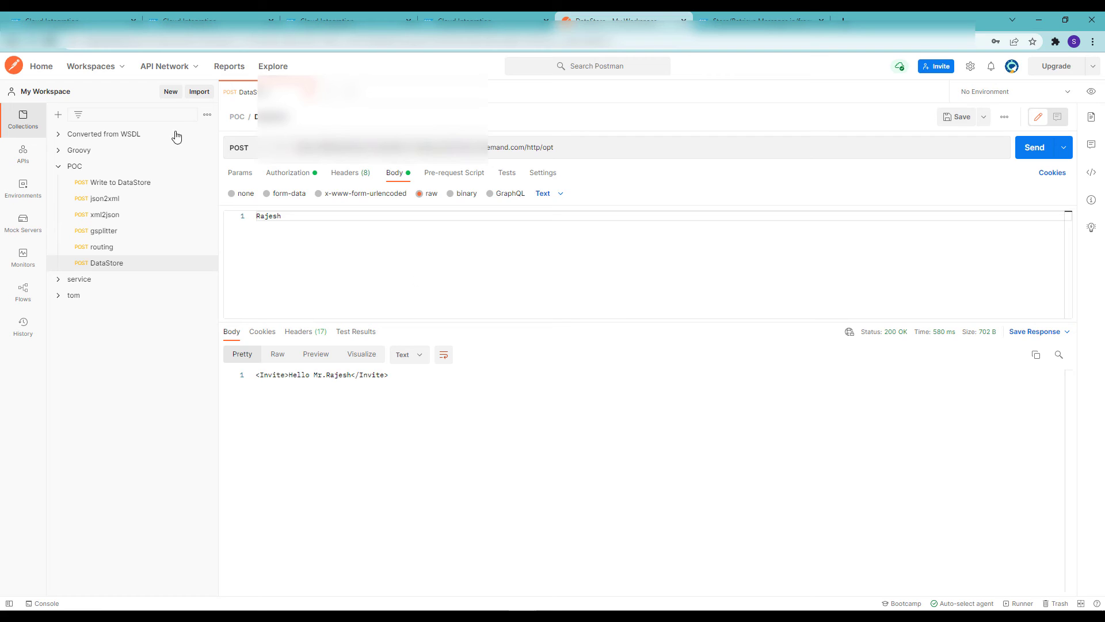
{"action": "left_click", "coordinate": [67, 18]}
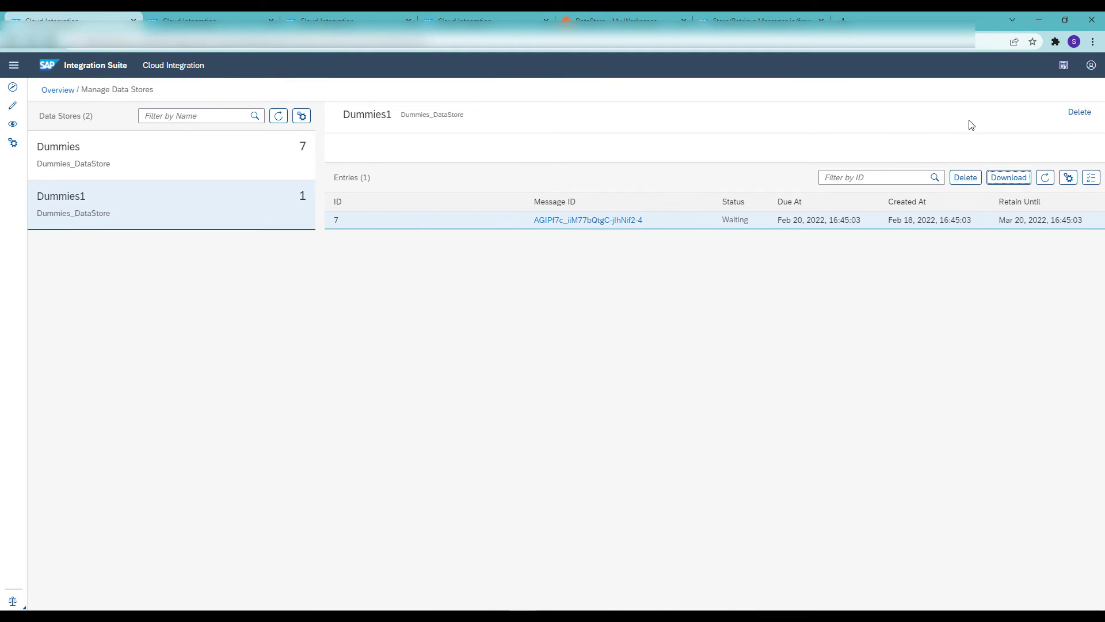
{"action": "left_click", "coordinate": [1045, 178]}
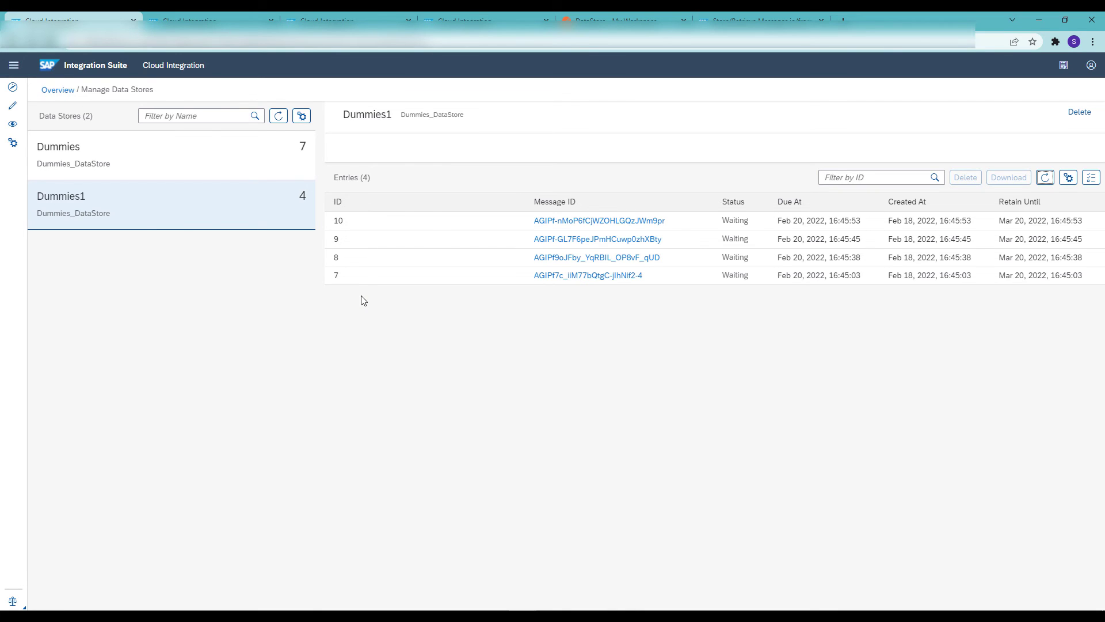
Add a data store Select operation between Write 1 and End in the Dummies_DataStore integration flow
{"action": "left_click", "coordinate": [467, 17]}
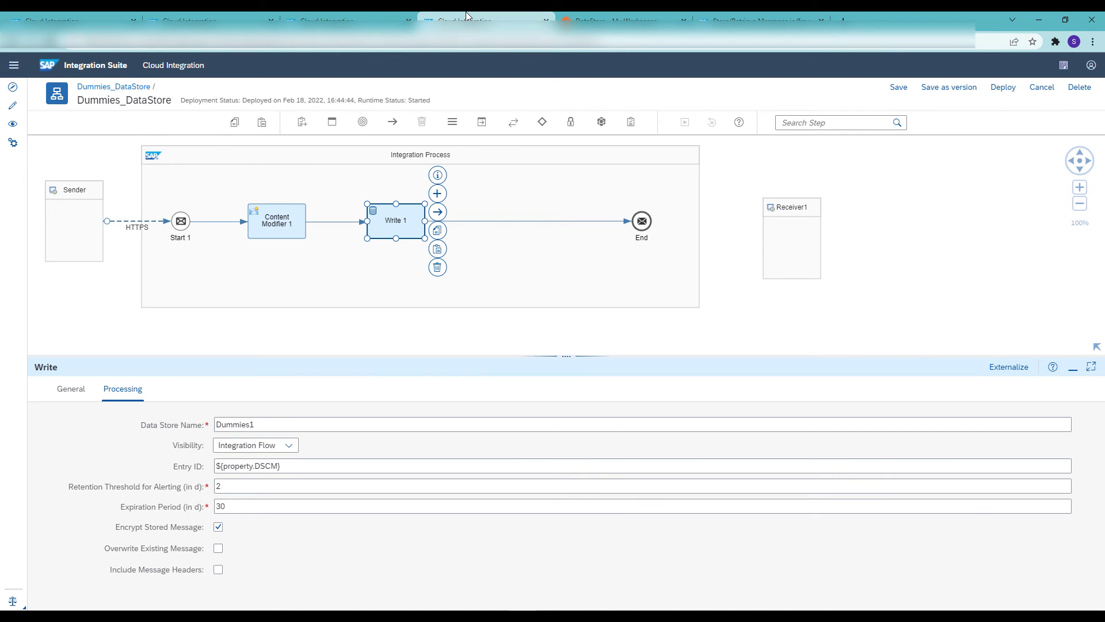
{"action": "left_click", "coordinate": [799, 122]}
{"action": "type", "text": "se"}
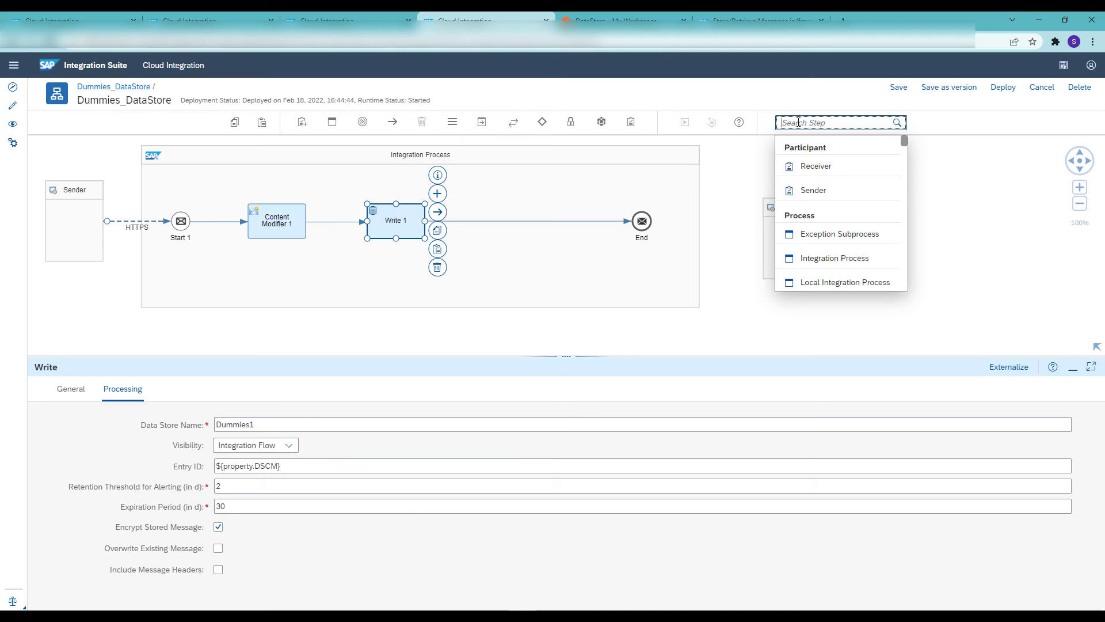
{"action": "type", "text": "lect"}
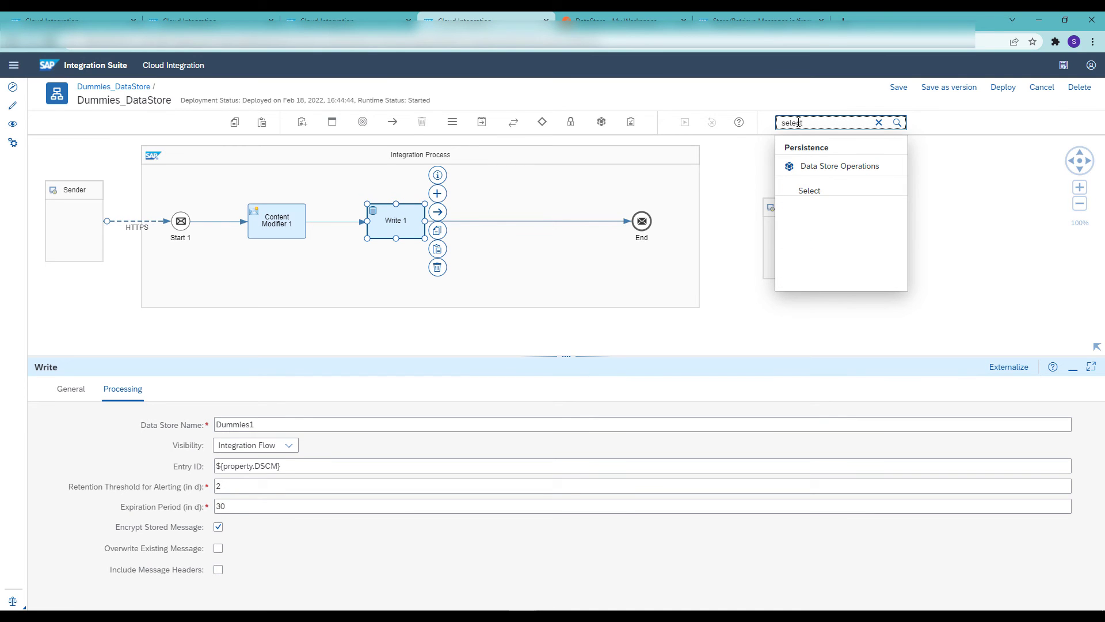
{"action": "left_click", "coordinate": [817, 191]}
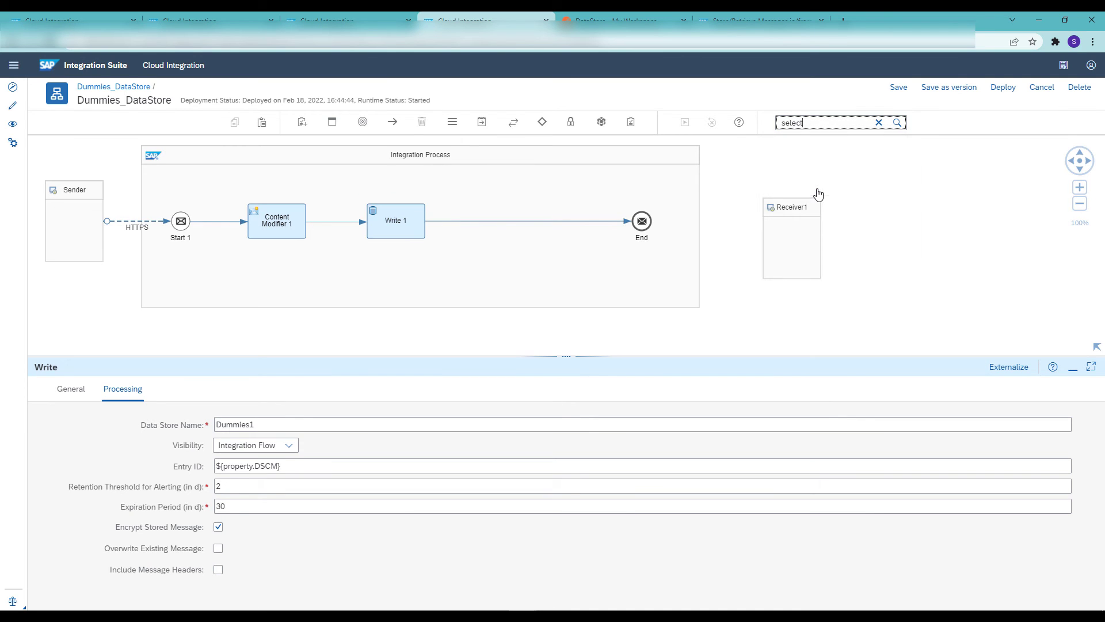
{"action": "left_click", "coordinate": [507, 224]}
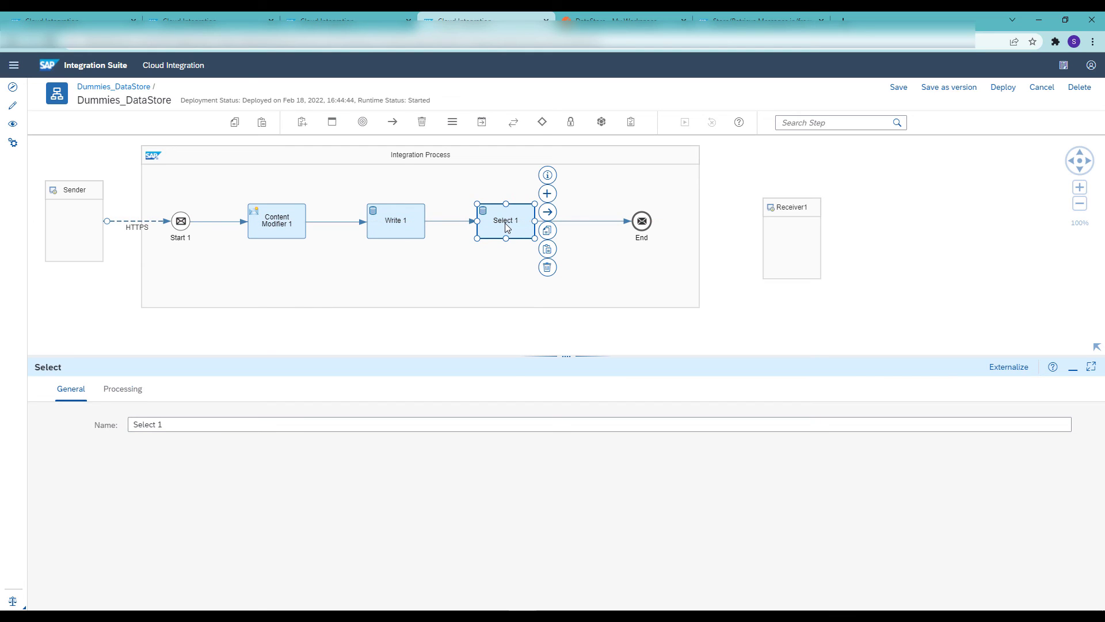
Connect Start 1 directly to Select 1, move Content Modifier 1 and Write 1 above that connection, and save the flow
{"action": "left_click", "coordinate": [218, 223]}
{"action": "left_click", "coordinate": [185, 222]}
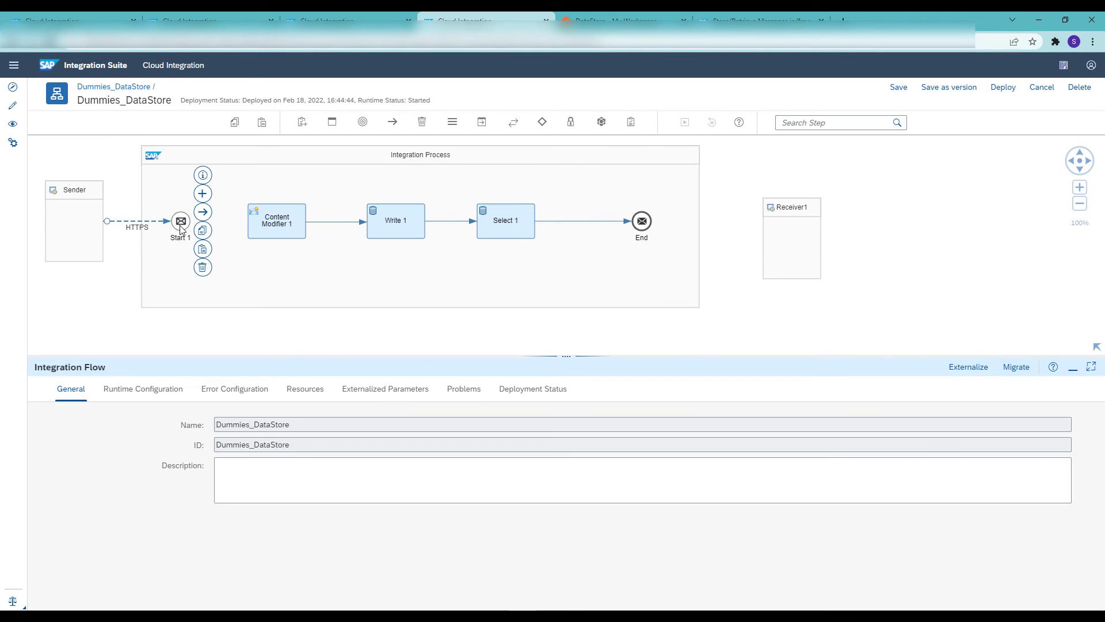
{"action": "left_click_drag", "start_coordinate": [200, 216], "coordinate": [500, 223]}
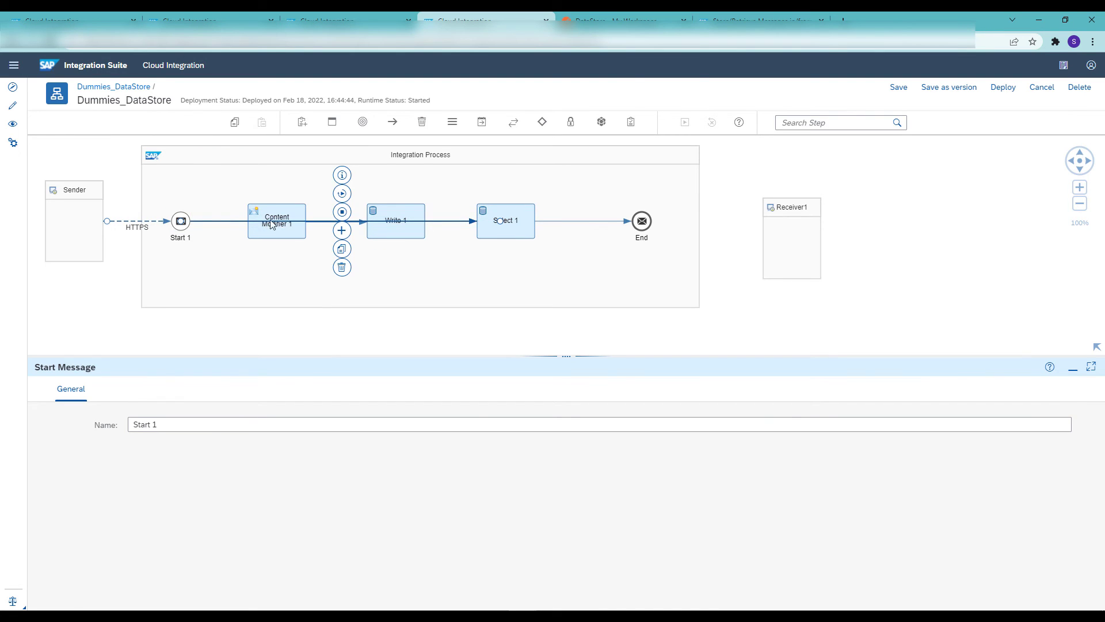
{"action": "left_click_drag", "start_coordinate": [268, 216], "coordinate": [266, 172]}
{"action": "left_click_drag", "start_coordinate": [390, 209], "coordinate": [389, 173]}
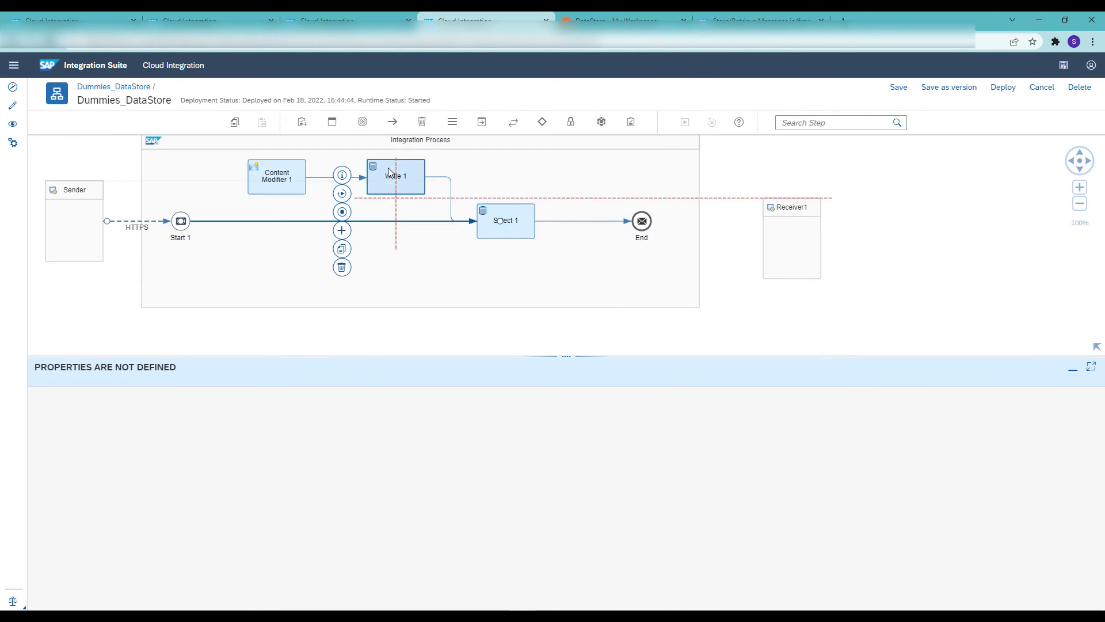
{"action": "left_click", "coordinate": [470, 199]}
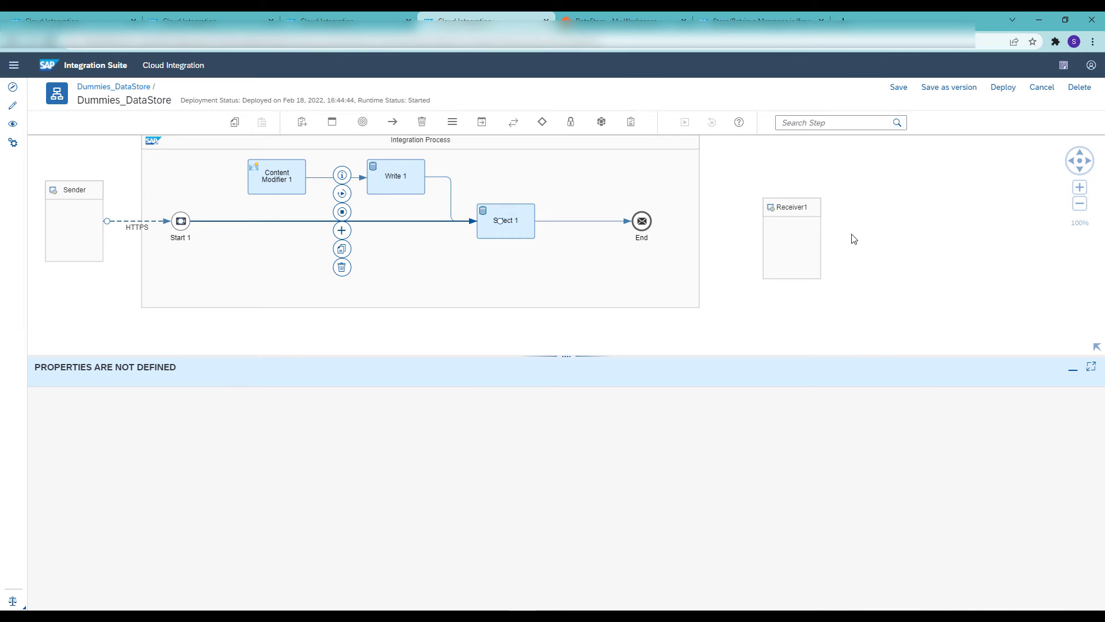
{"action": "left_click", "coordinate": [900, 89]}
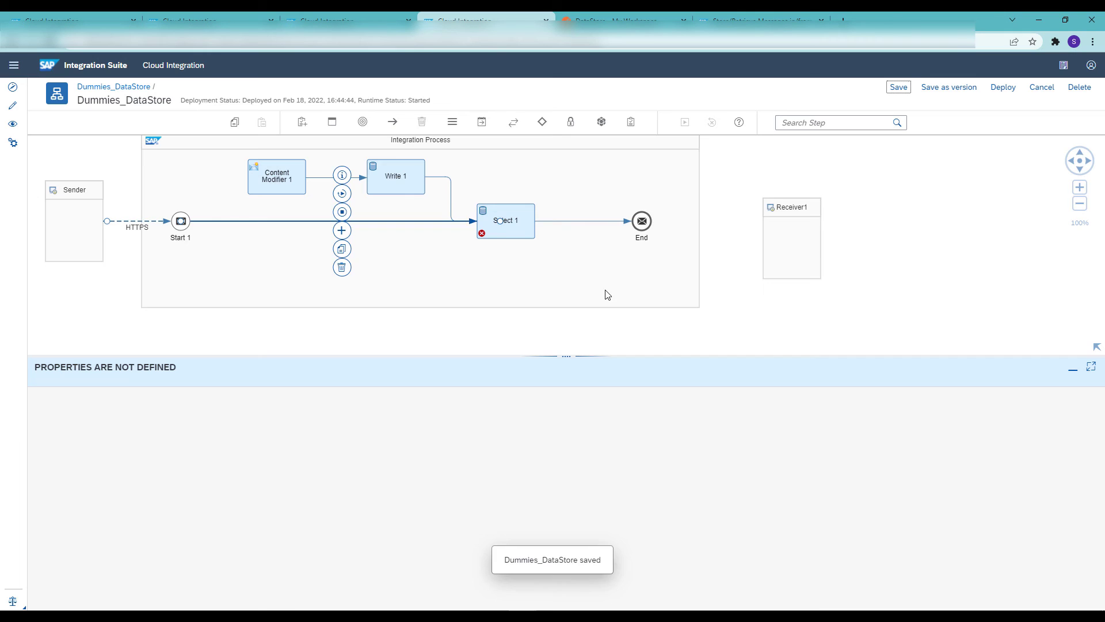
Set Select 1 to read from data store Dummies1 with 2 polled messages, and save the flow
{"action": "left_click", "coordinate": [500, 230]}
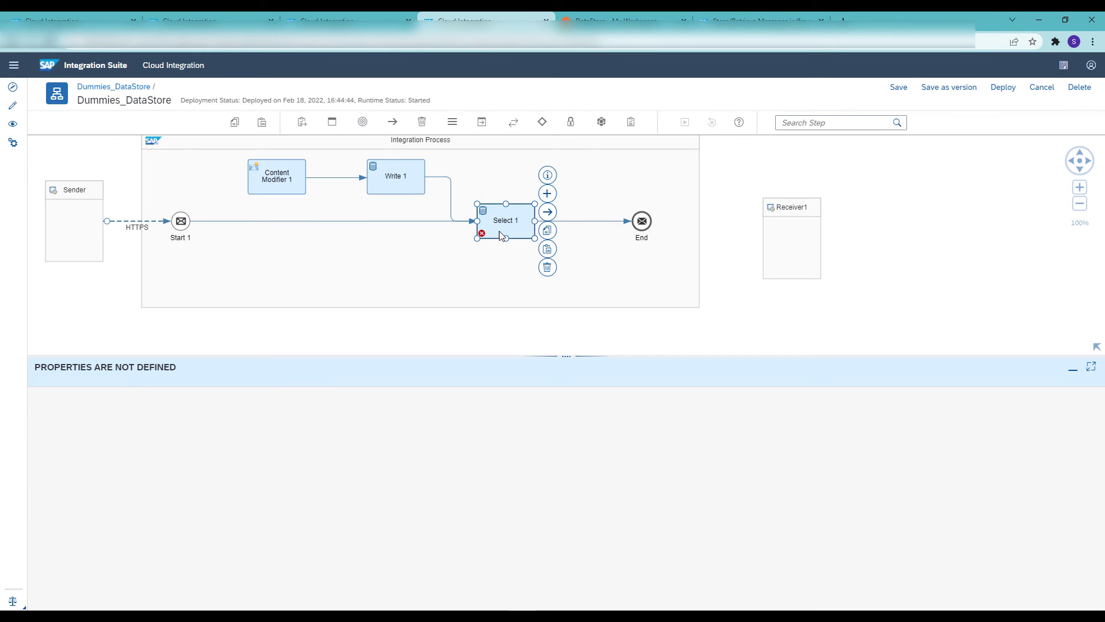
{"action": "left_click", "coordinate": [139, 389]}
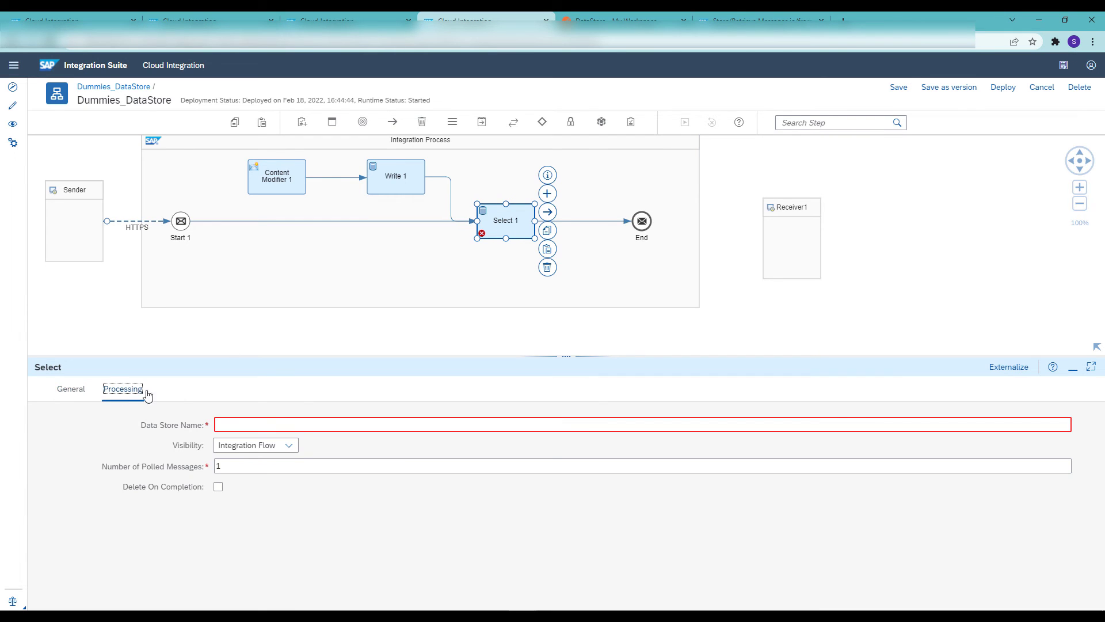
{"action": "left_click", "coordinate": [266, 420]}
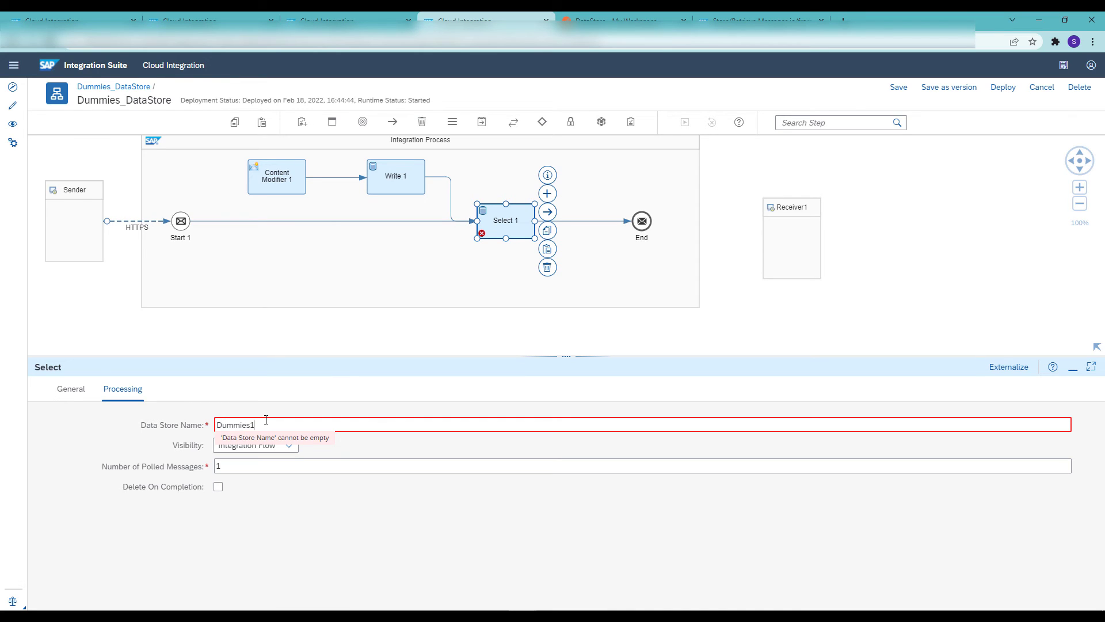
{"action": "left_click_drag", "start_coordinate": [249, 464], "coordinate": [193, 477]}
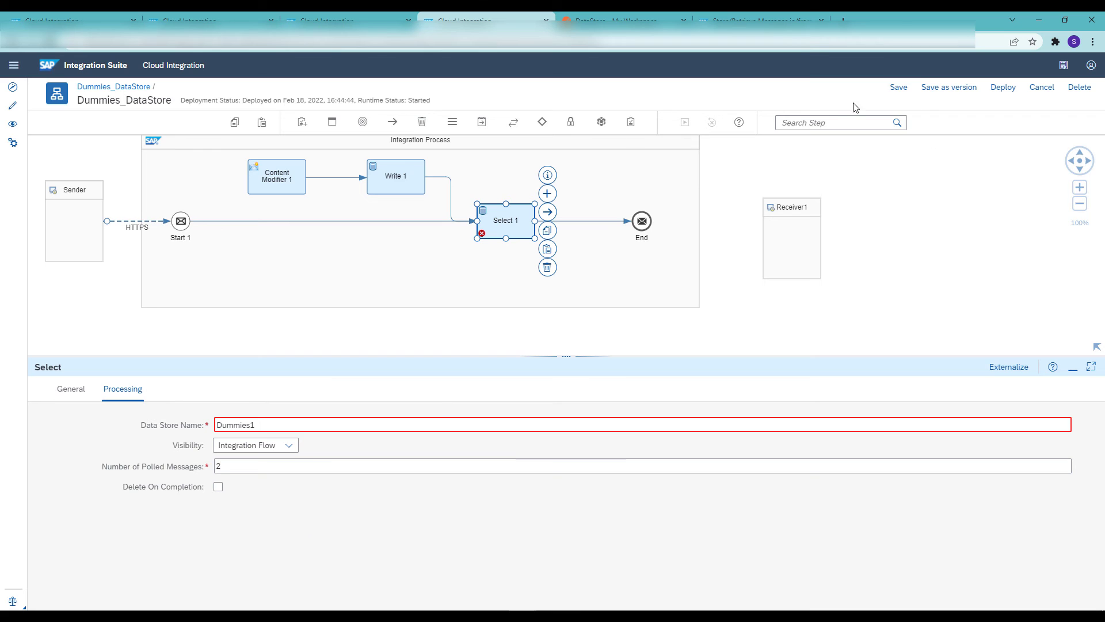
{"action": "left_click", "coordinate": [898, 87]}
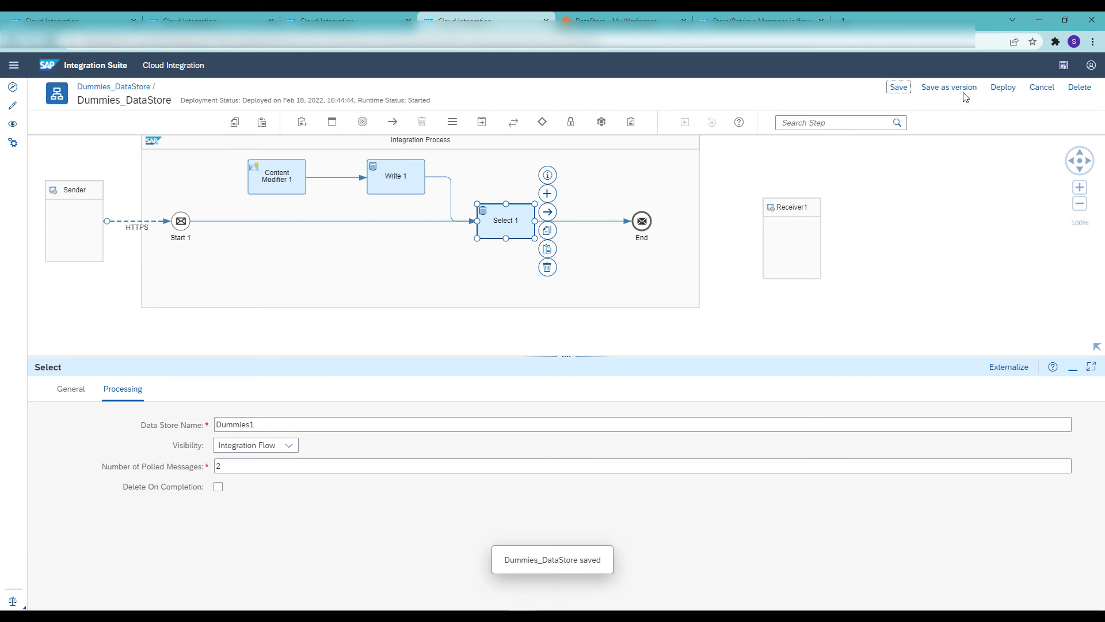
Deploy the Dummies_DataStore integration flow with the configured Select step
{"action": "left_click", "coordinate": [1003, 87]}
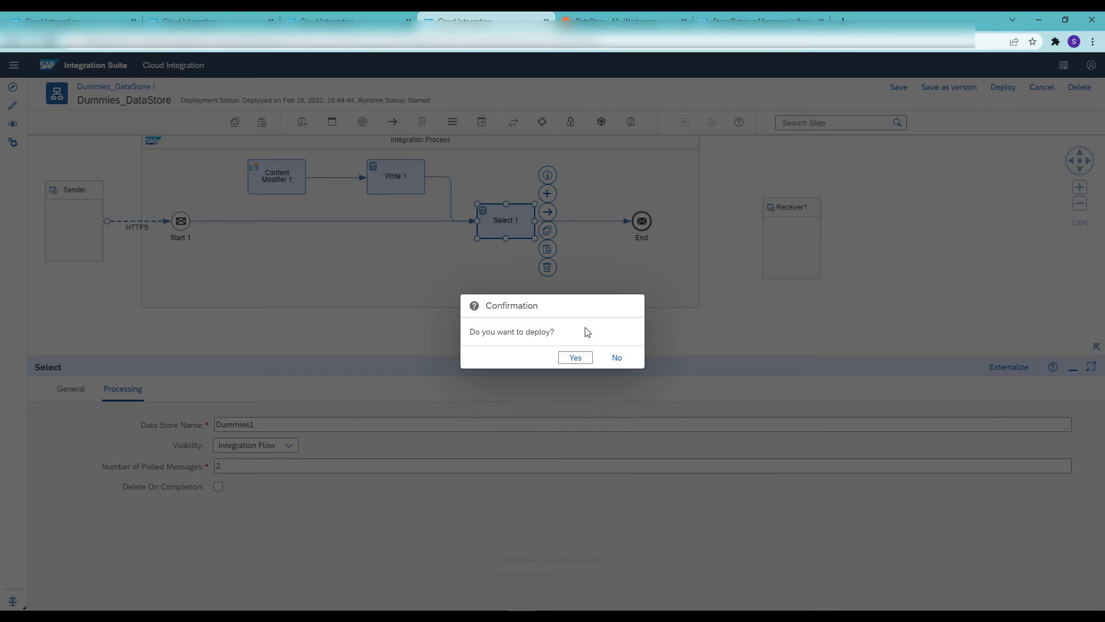
{"action": "left_click", "coordinate": [575, 360]}
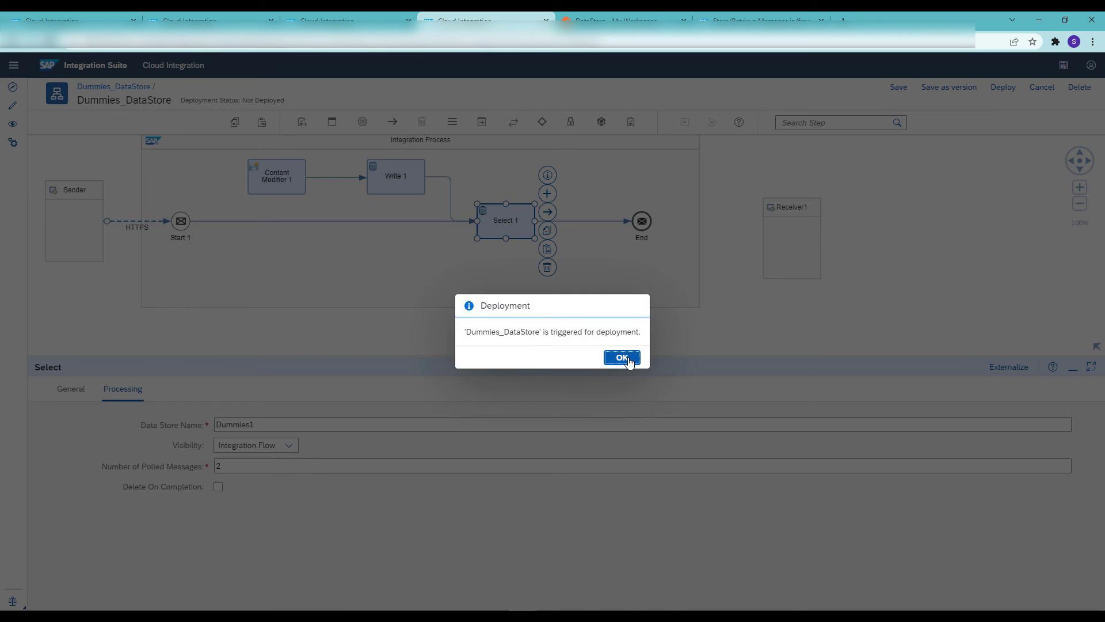
{"action": "left_click", "coordinate": [627, 360]}
Switch to Postman, replace the DataStore request body with qwer, and send the request
{"action": "left_click", "coordinate": [611, 16]}
{"action": "left_click_drag", "start_coordinate": [295, 221], "coordinate": [253, 221]}
{"action": "type", "text": "qwer"}
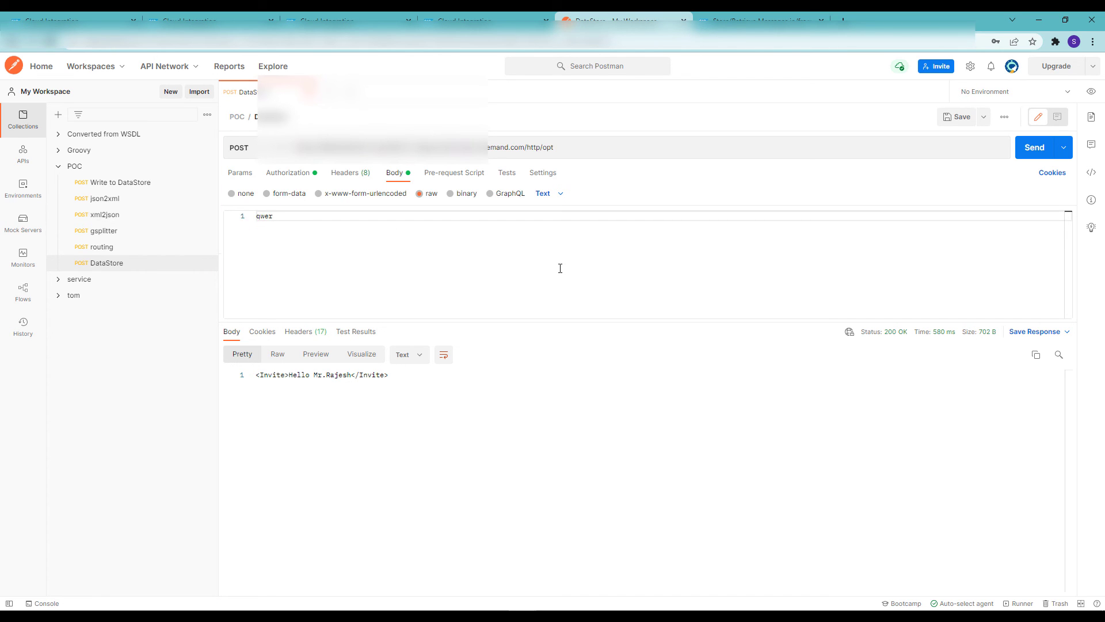
{"action": "left_click", "coordinate": [1038, 151]}
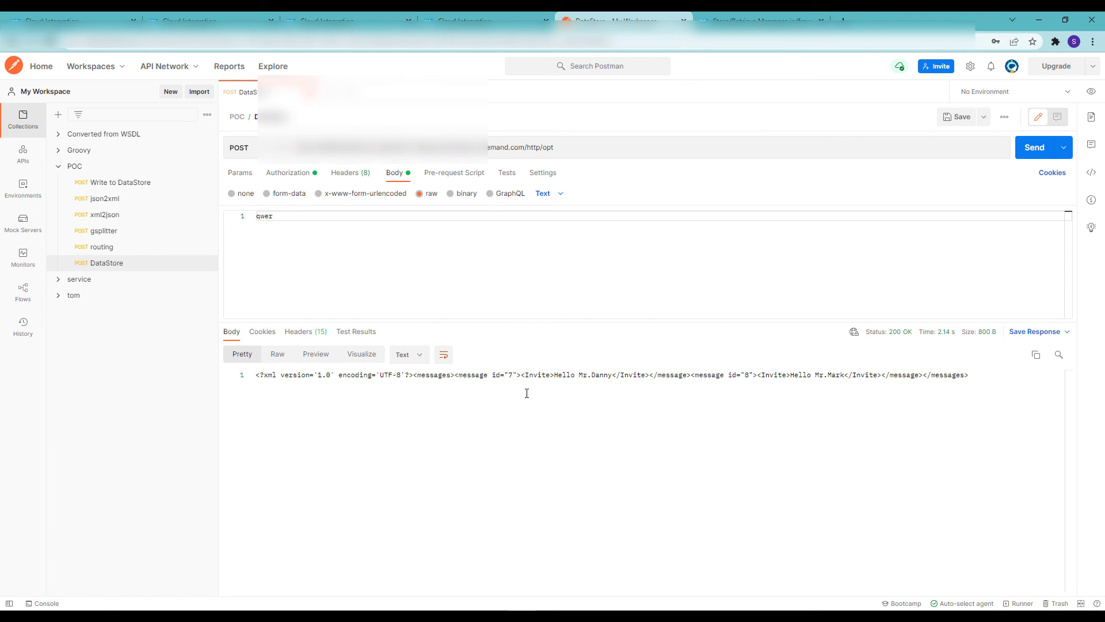
Examine the invite messages returned in the response, and refresh the Dummies1 entries in SAP Integration Suite to compare them
{"action": "left_click_drag", "start_coordinate": [521, 378], "coordinate": [650, 375]}
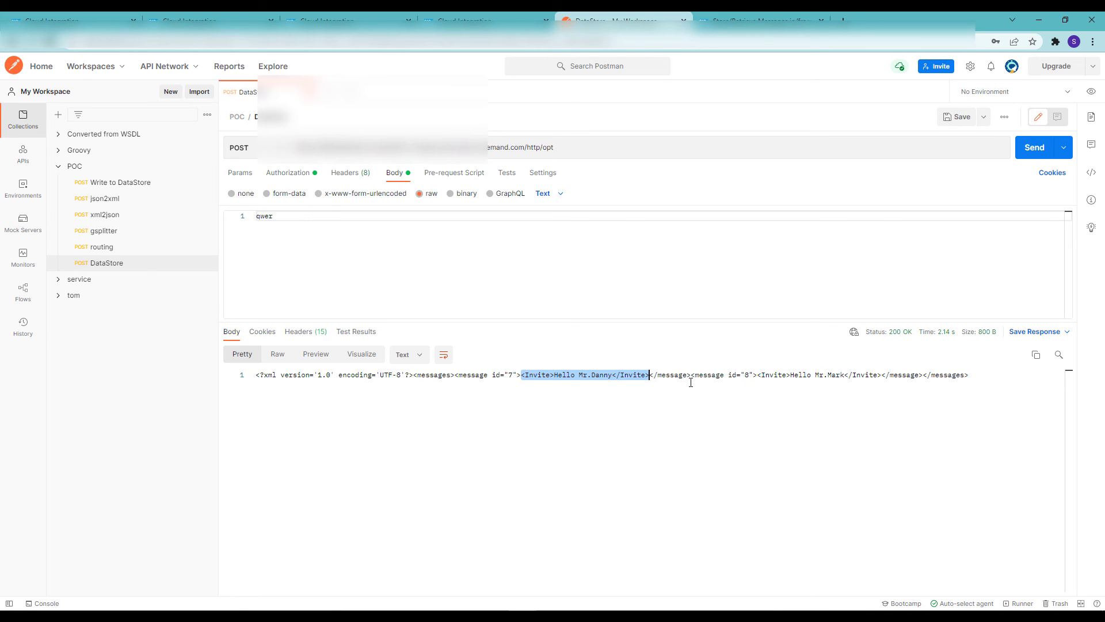
{"action": "left_click_drag", "start_coordinate": [757, 374], "coordinate": [882, 374]}
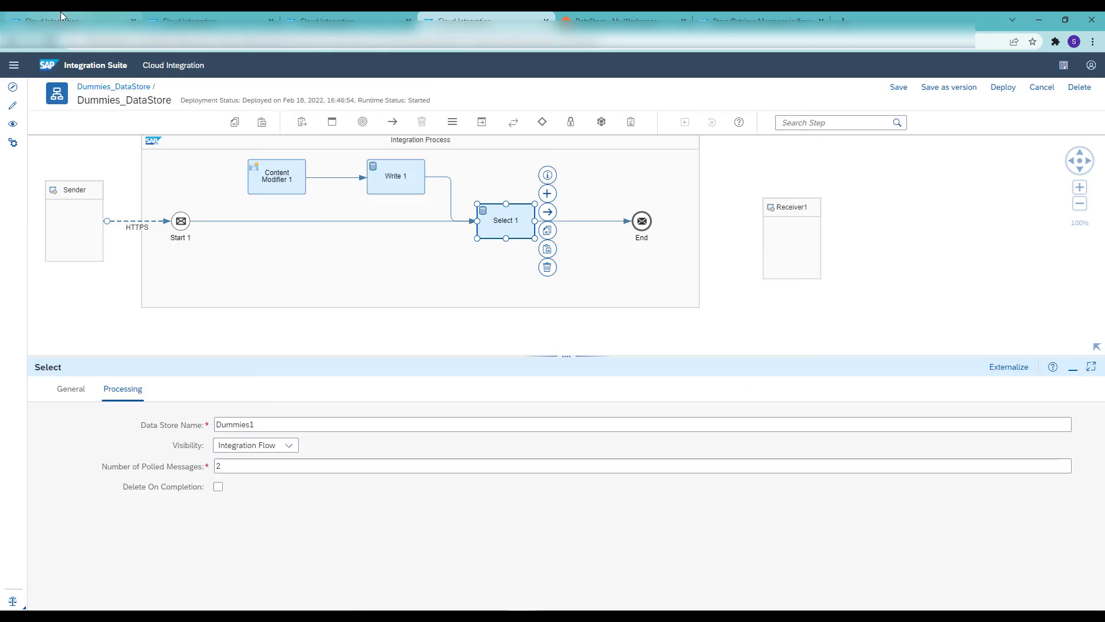
{"action": "left_click", "coordinate": [62, 16]}
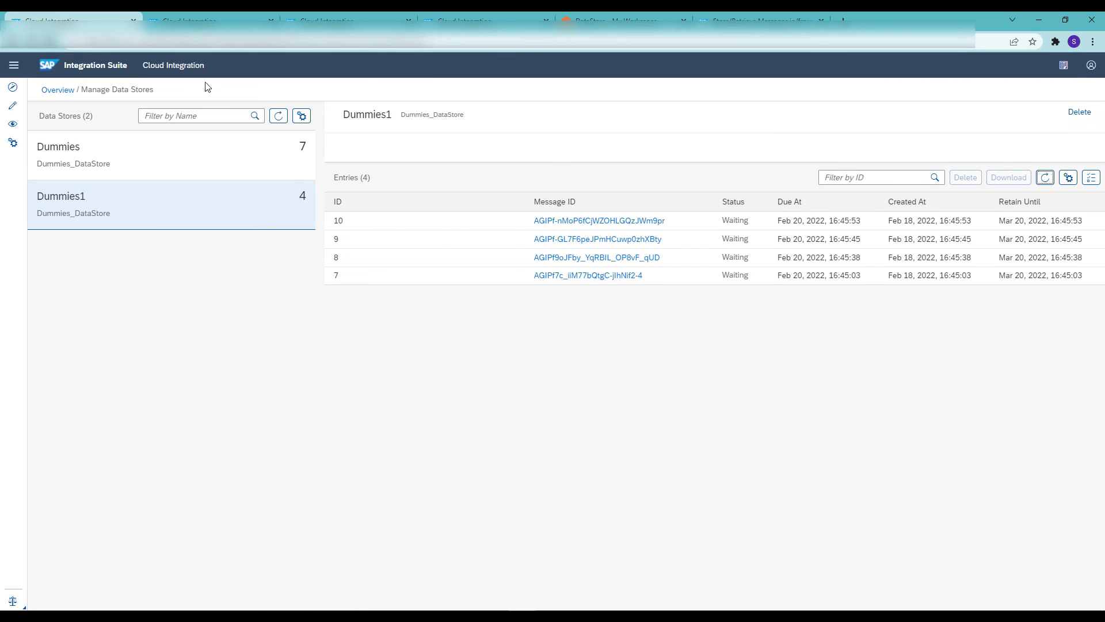
{"action": "left_click", "coordinate": [1045, 177]}
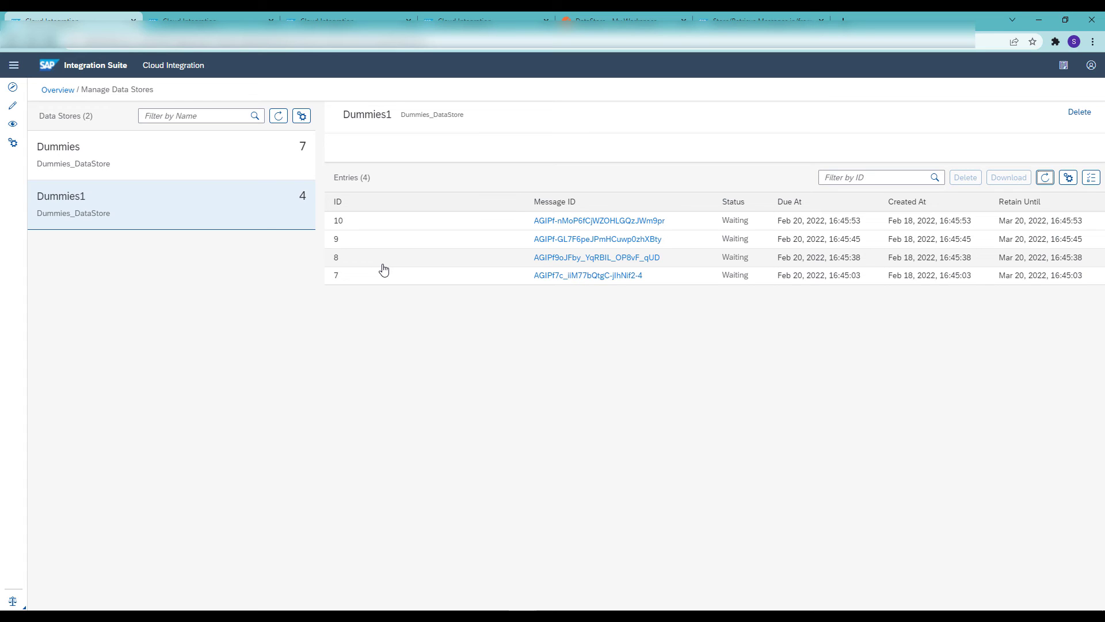
Enable Delete On Completion for Select 1 in the Dummies_DataStore flow, and save and deploy the flow
{"action": "left_click", "coordinate": [484, 14]}
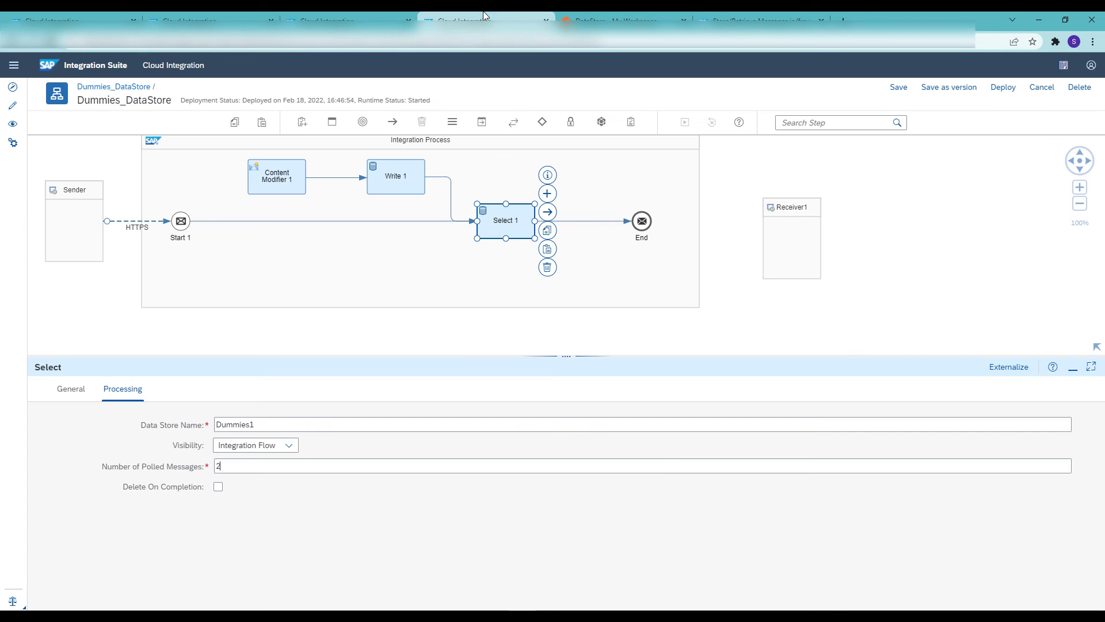
{"action": "left_click", "coordinate": [218, 487]}
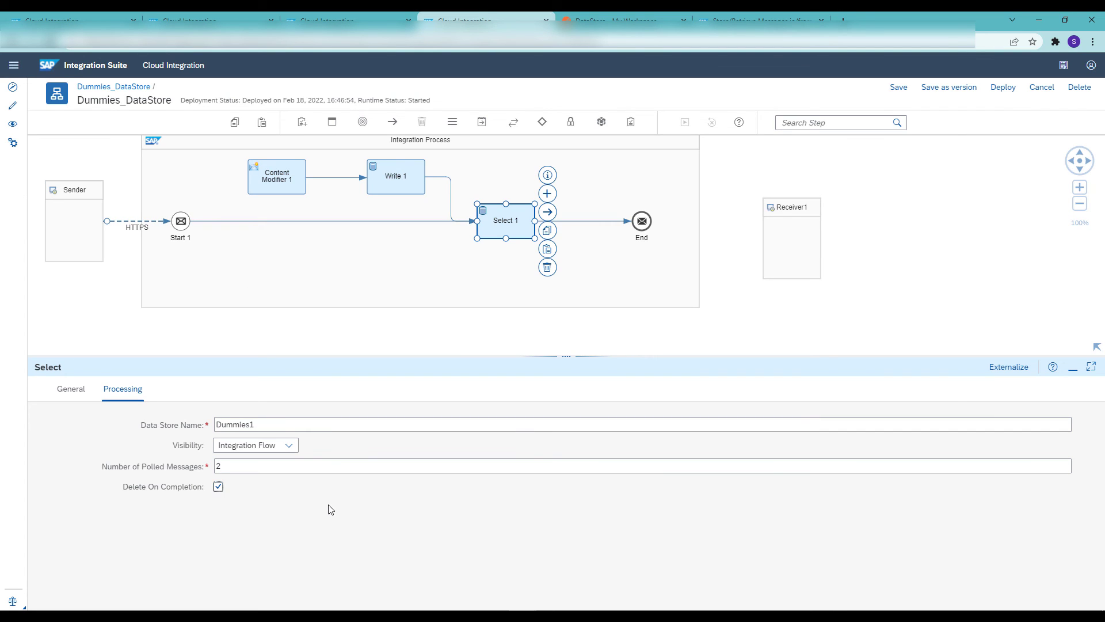
{"action": "left_click", "coordinate": [898, 87]}
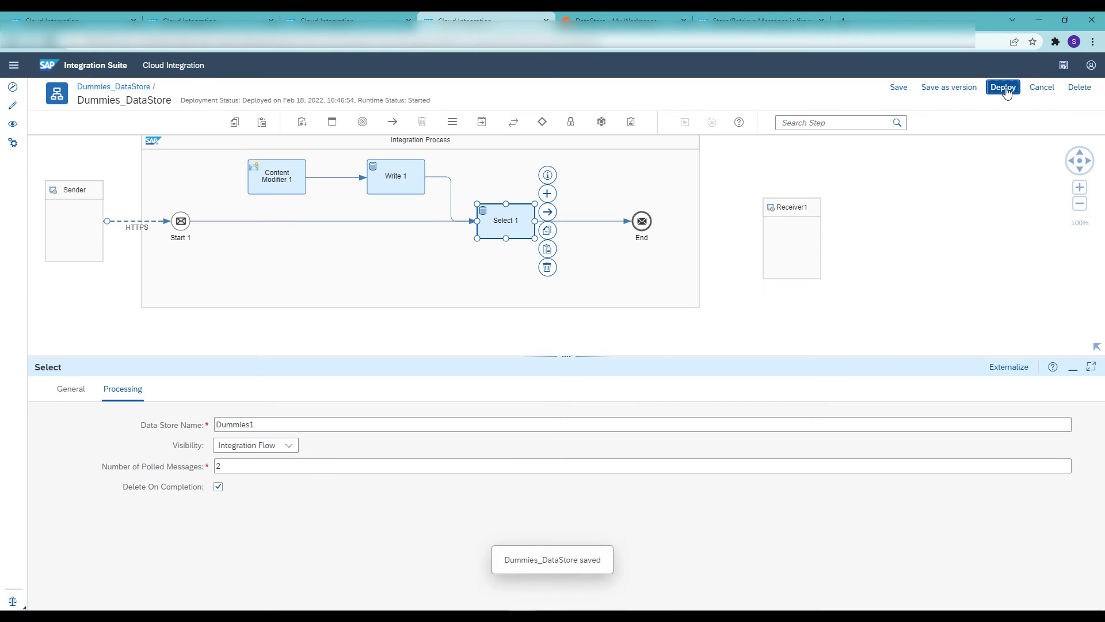
{"action": "left_click", "coordinate": [1004, 88]}
{"action": "left_click", "coordinate": [573, 358]}
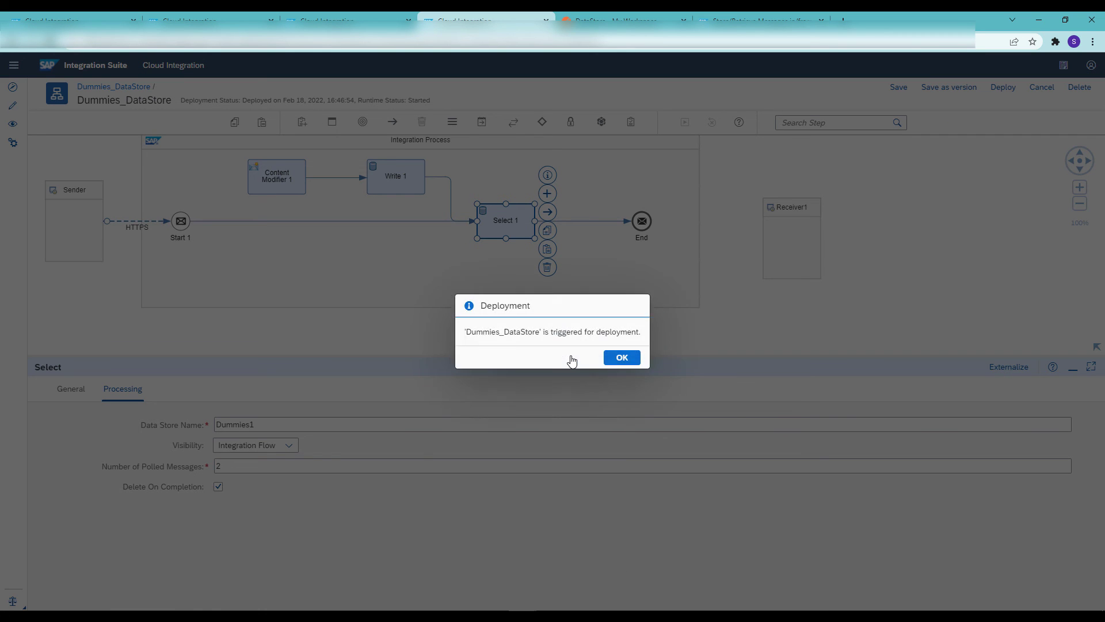
{"action": "left_click", "coordinate": [615, 358]}
Resend the DataStore request in Postman with the same body, and refresh the Dummies1 entries in SAP Integration Suite
{"action": "left_click", "coordinate": [622, 20]}
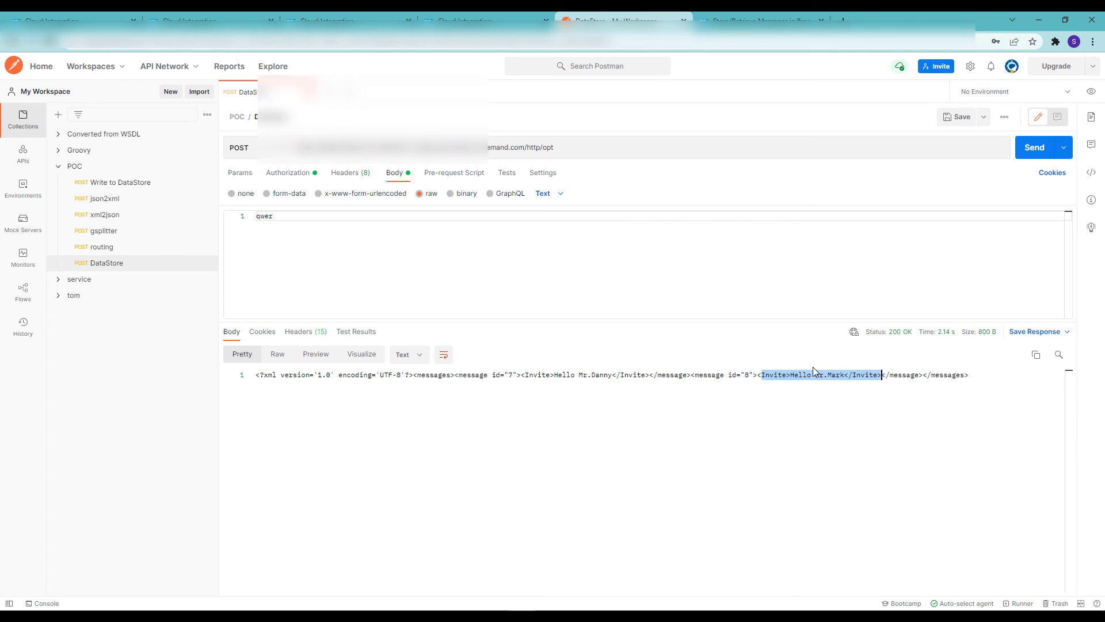
{"action": "left_click", "coordinate": [1034, 151]}
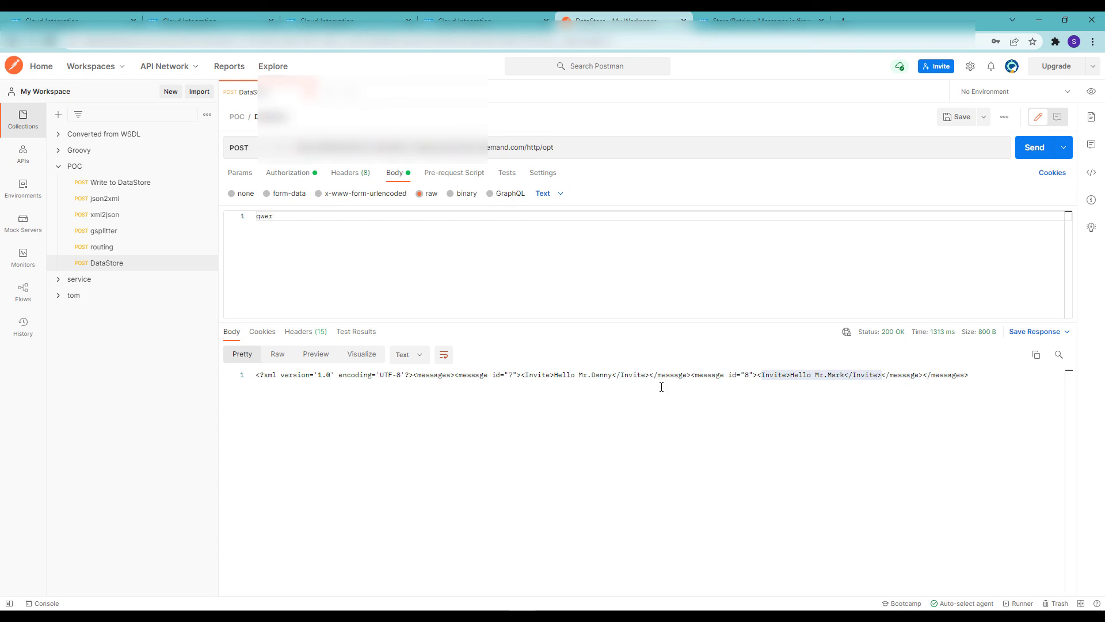
{"action": "left_click", "coordinate": [81, 20]}
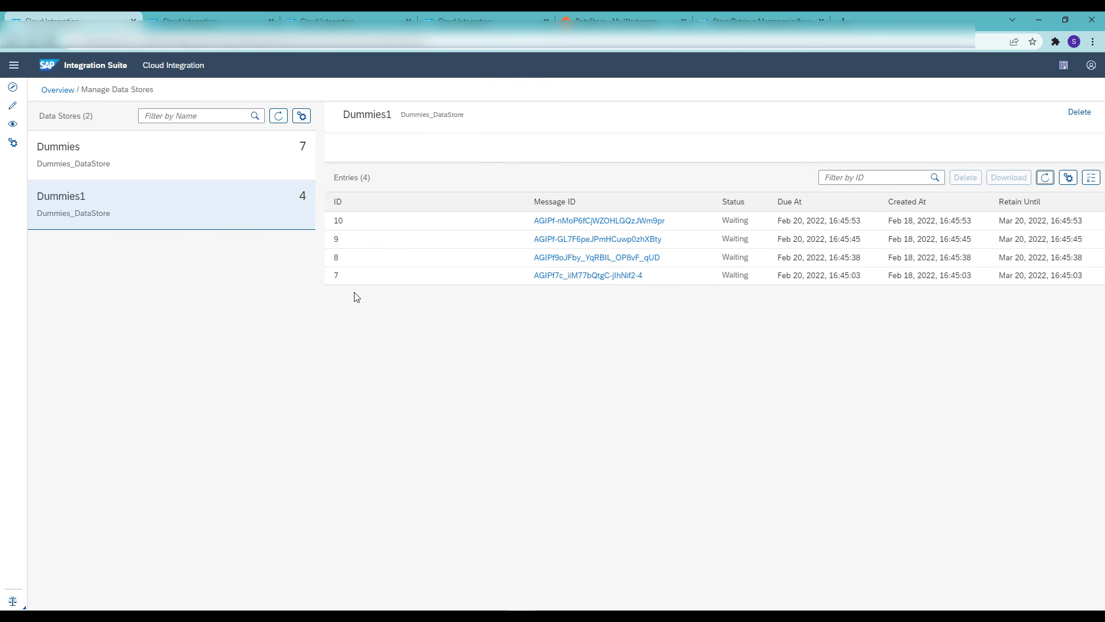
{"action": "left_click", "coordinate": [1045, 178]}
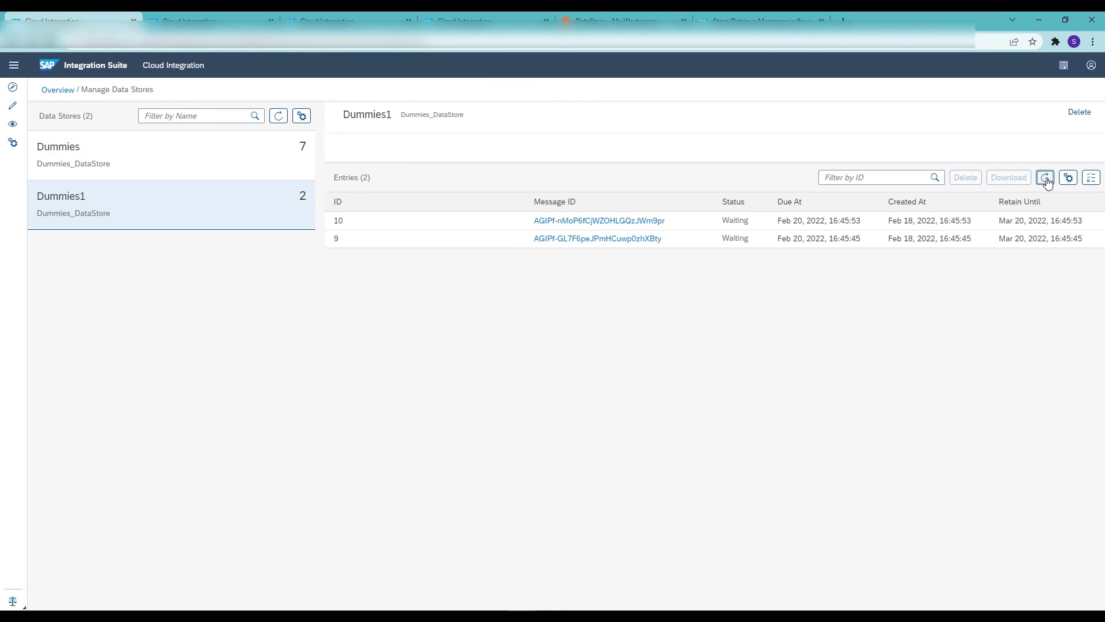
Set Content Modifier 1's message body in the Dummies_DataStore flow to the expression "Entry ${in.body} is deleted !"
{"action": "left_click", "coordinate": [475, 18]}
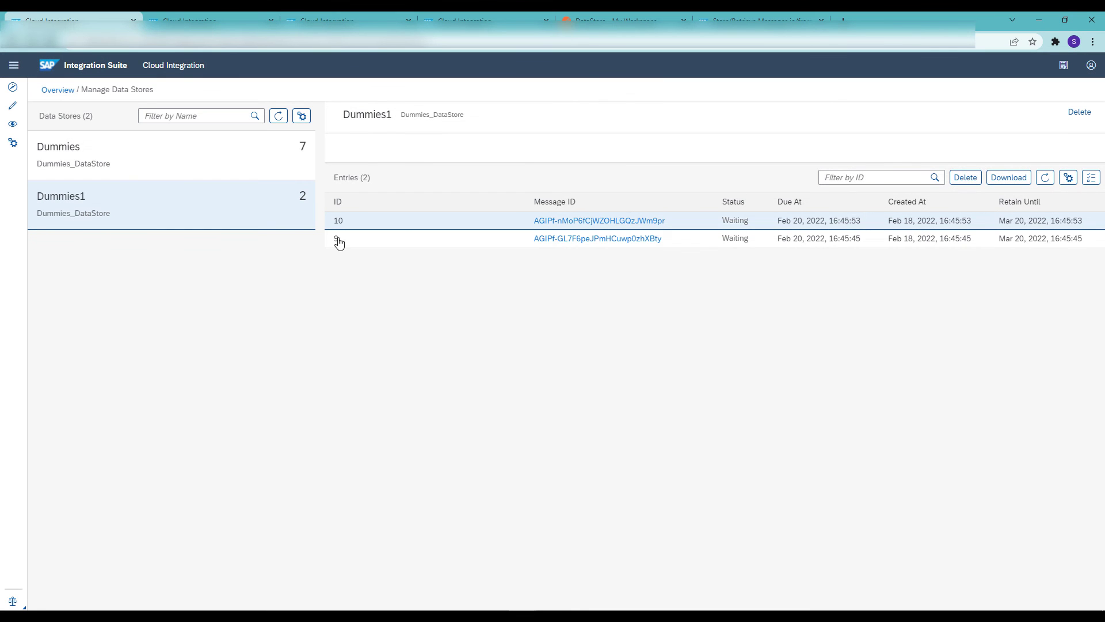
{"action": "double_click", "coordinate": [338, 221]}
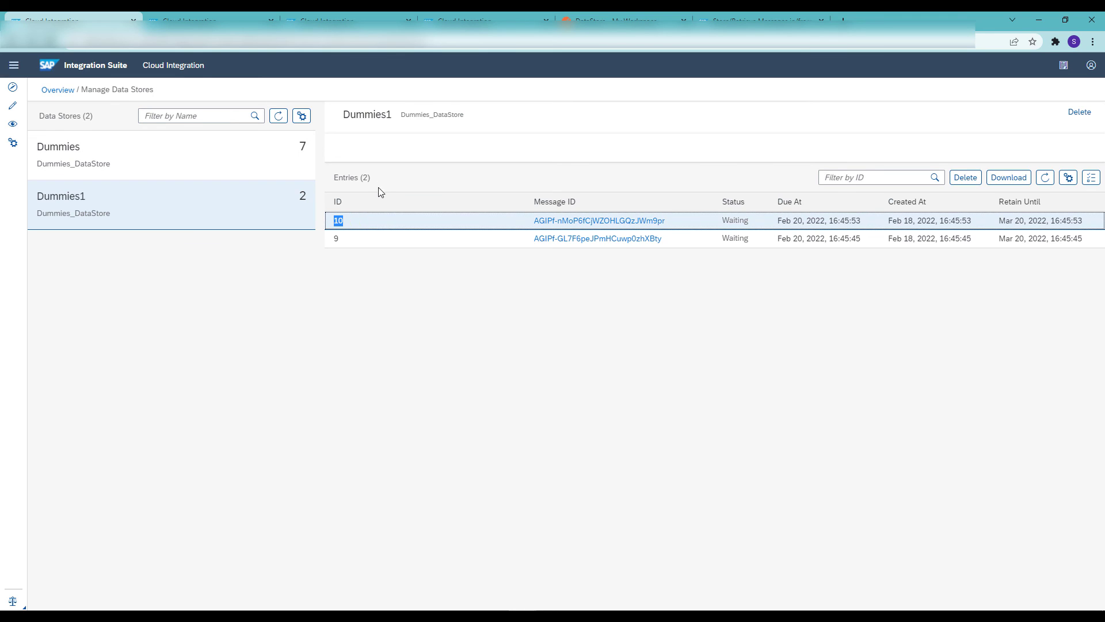
{"action": "left_click", "coordinate": [477, 13]}
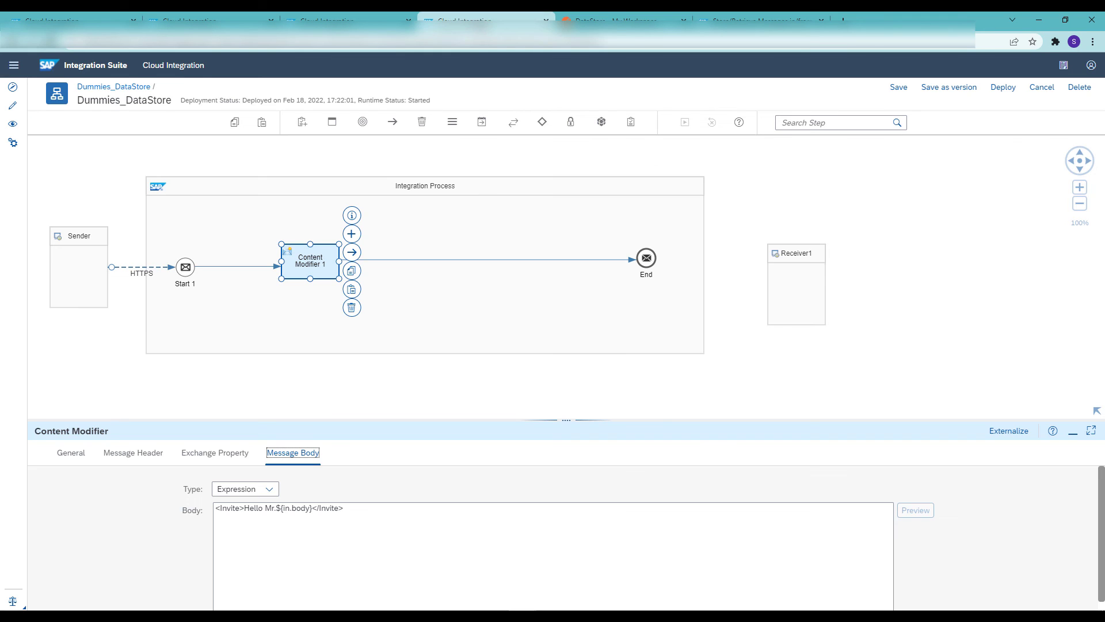
{"action": "left_click", "coordinate": [313, 260]}
{"action": "left_click", "coordinate": [356, 508]}
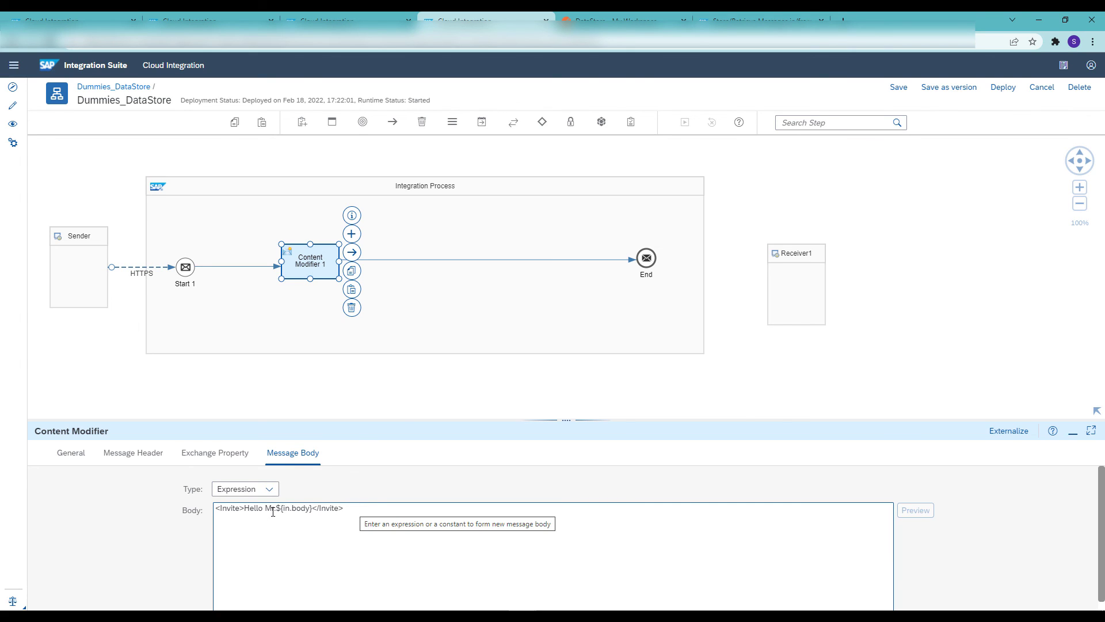
{"action": "left_click_drag", "start_coordinate": [277, 509], "coordinate": [204, 511]}
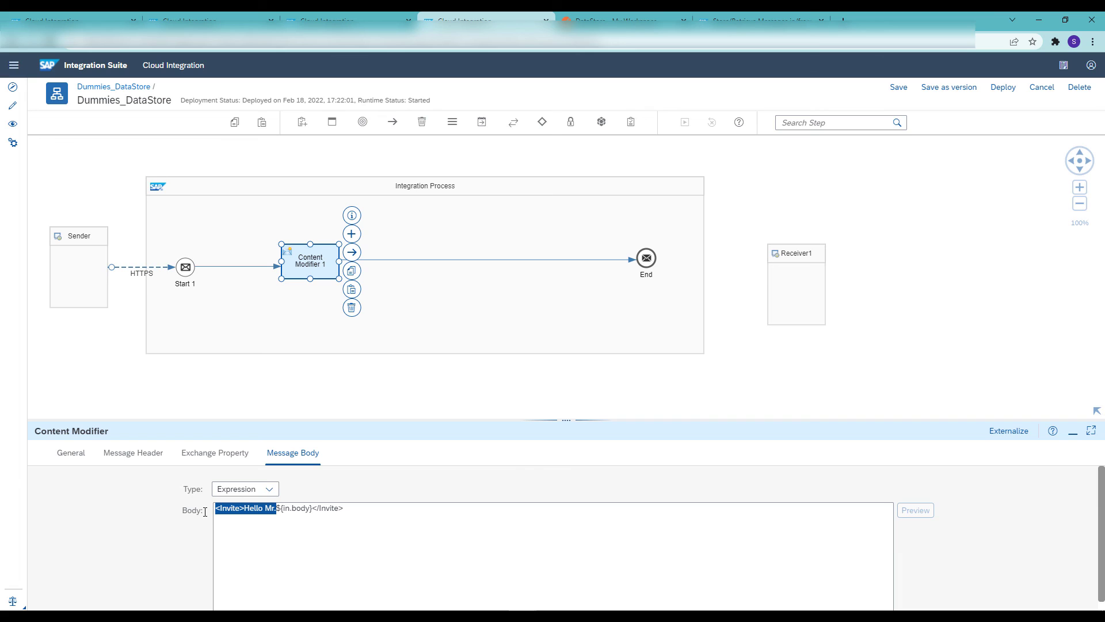
{"action": "type", "text": "Entry"}
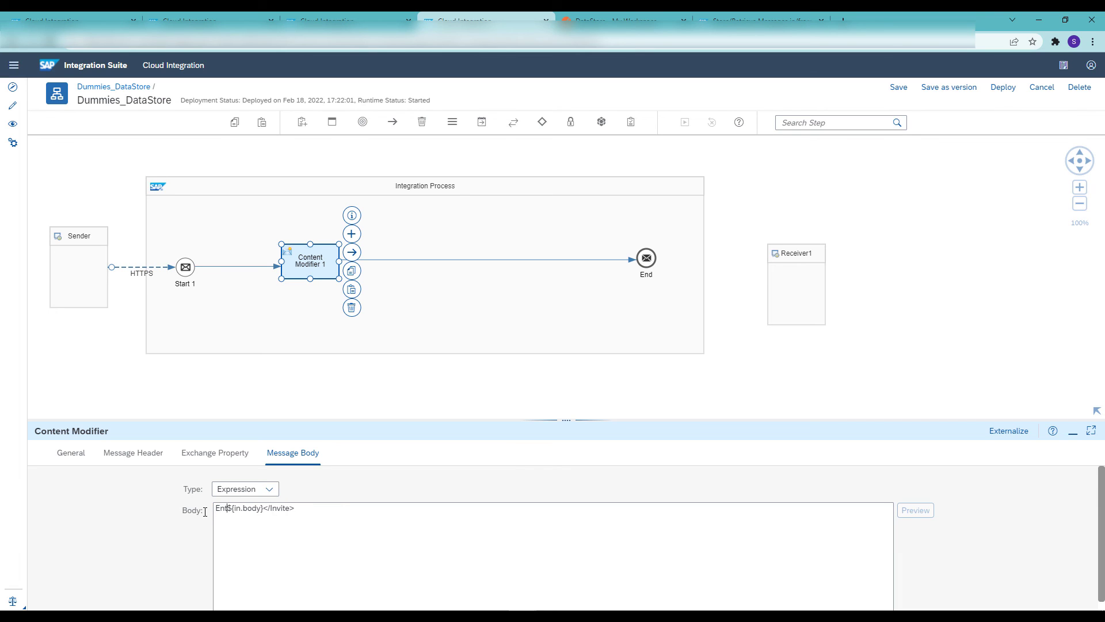
{"action": "left_click_drag", "start_coordinate": [307, 512], "coordinate": [273, 513]}
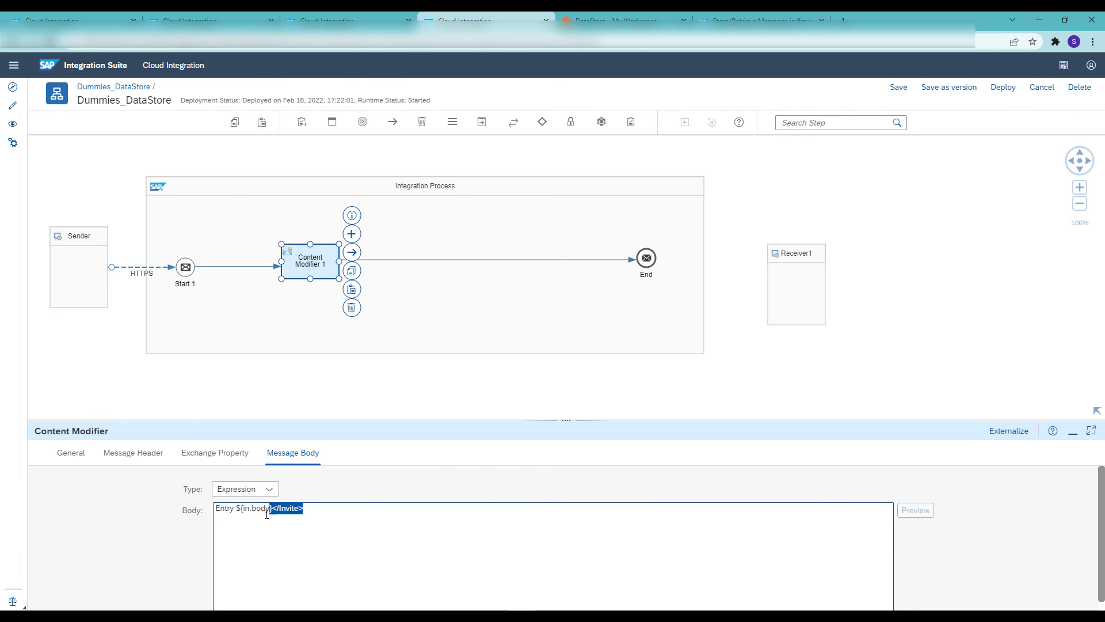
{"action": "key", "text": "BackSpace"}
{"action": "type", "text": "is deleted !"}
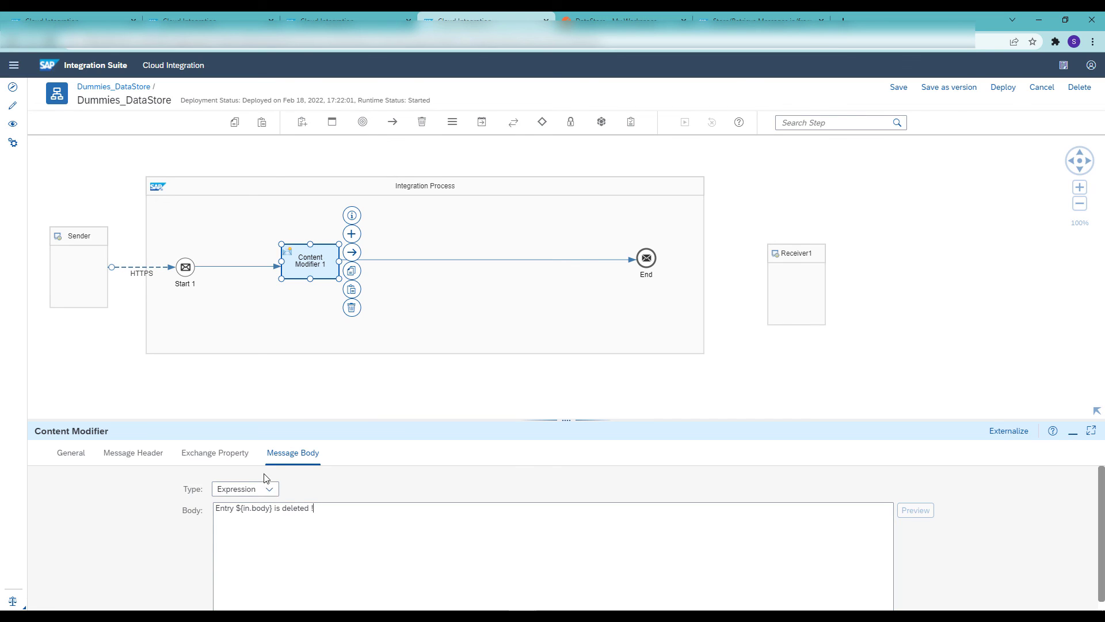
{"action": "left_click", "coordinate": [237, 457]}
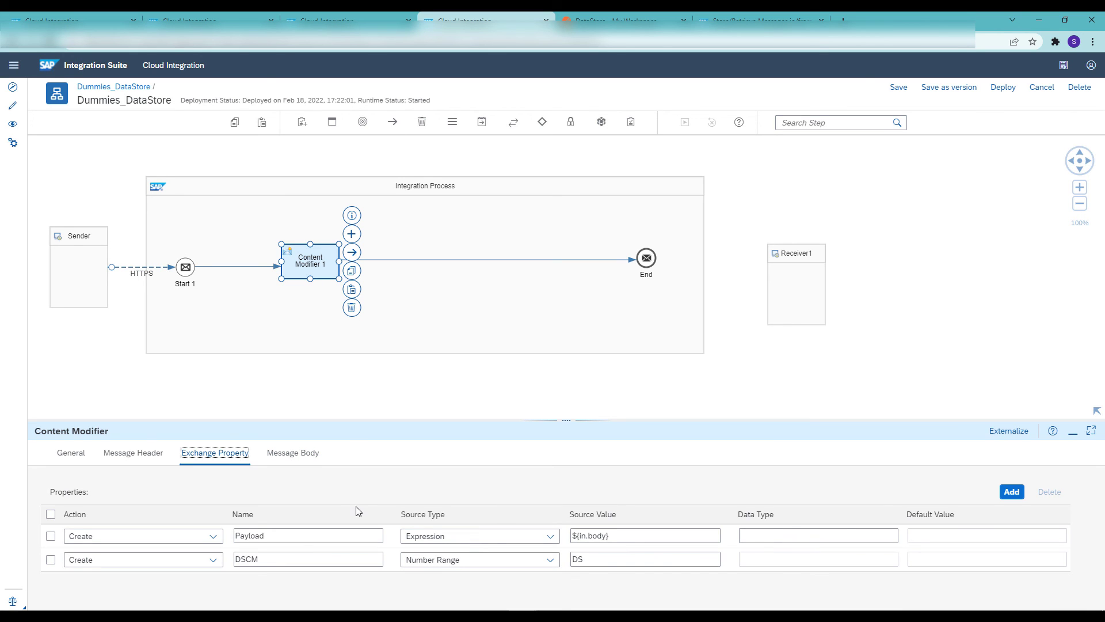
Insert a Delete data store operation between Content Modifier 1 and the End event
{"action": "left_click", "coordinate": [834, 123]}
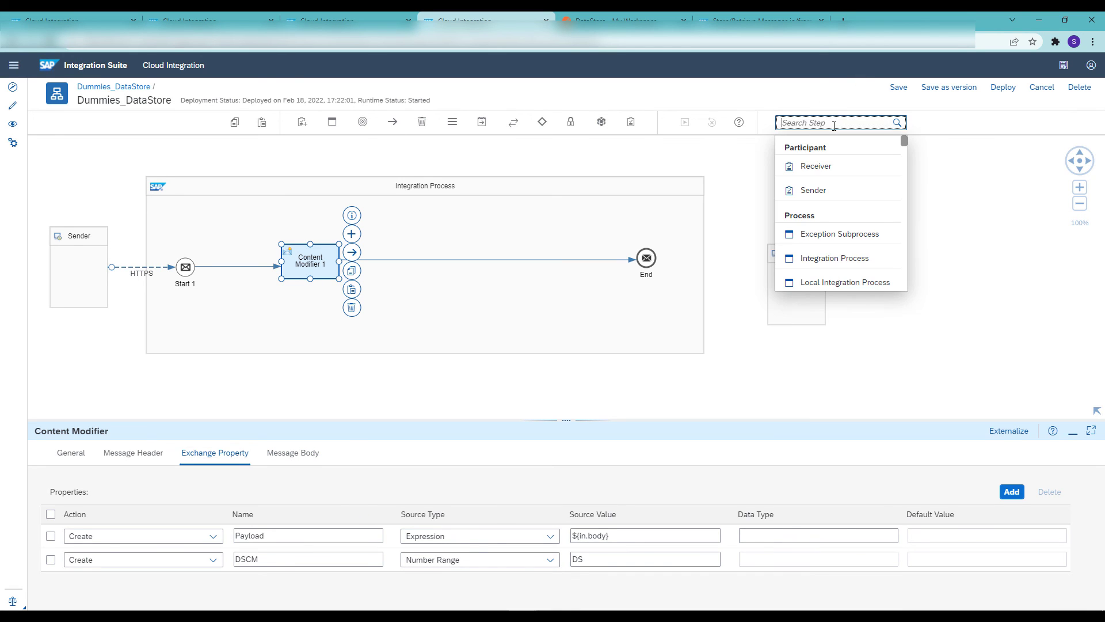
{"action": "type", "text": "del"}
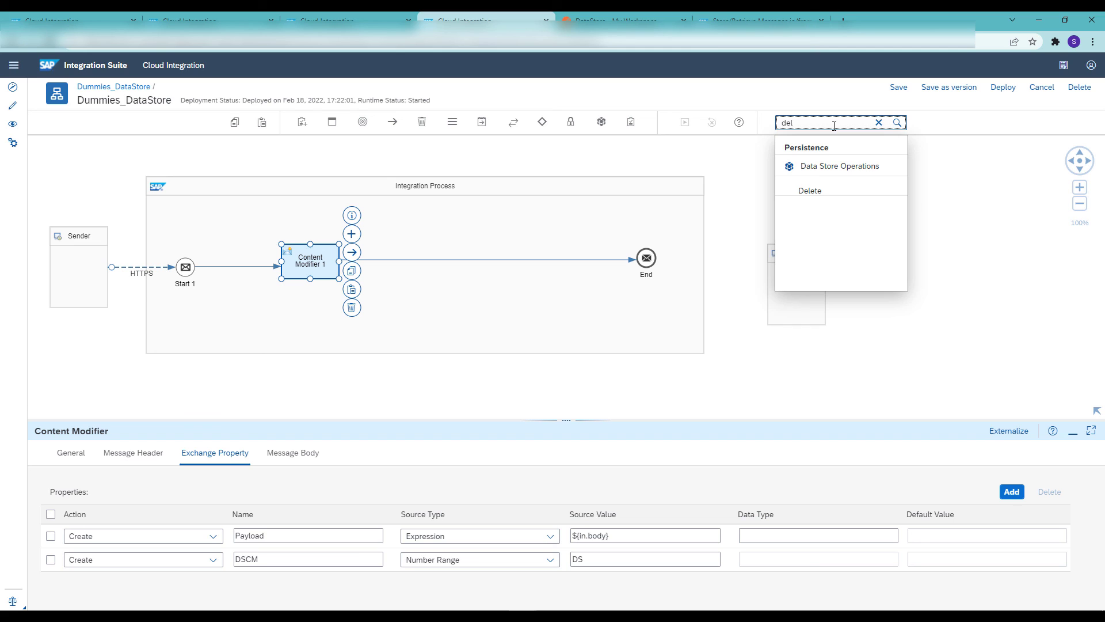
{"action": "left_click", "coordinate": [819, 194]}
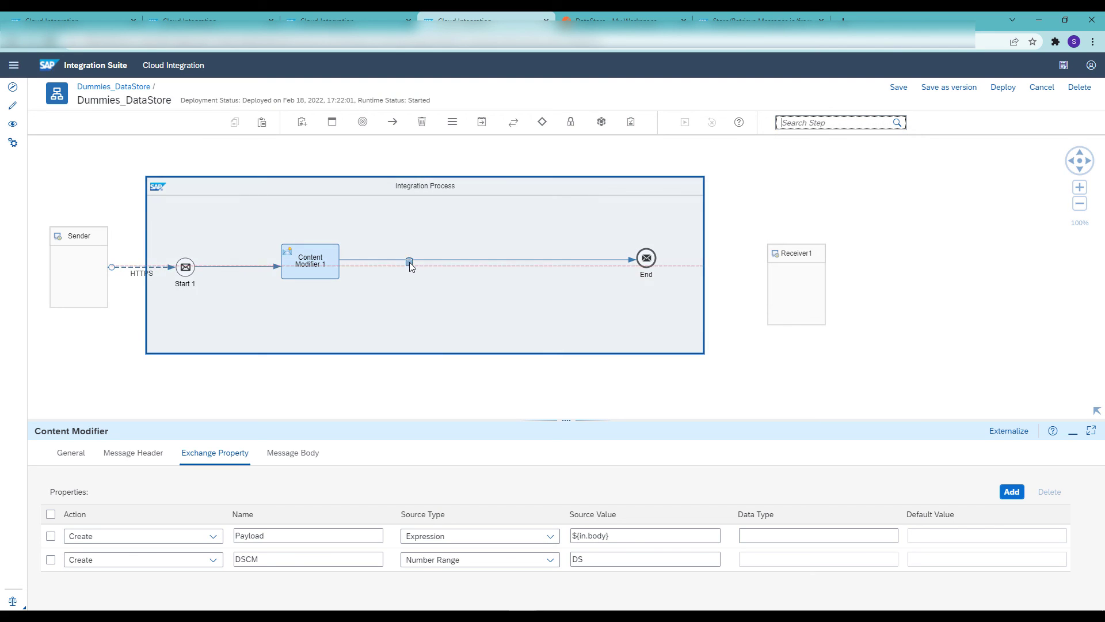
{"action": "left_click", "coordinate": [410, 262]}
Configure Delete 1 with data store name Dummies1 and entry ID ${property.Payload}
{"action": "left_click", "coordinate": [122, 453]}
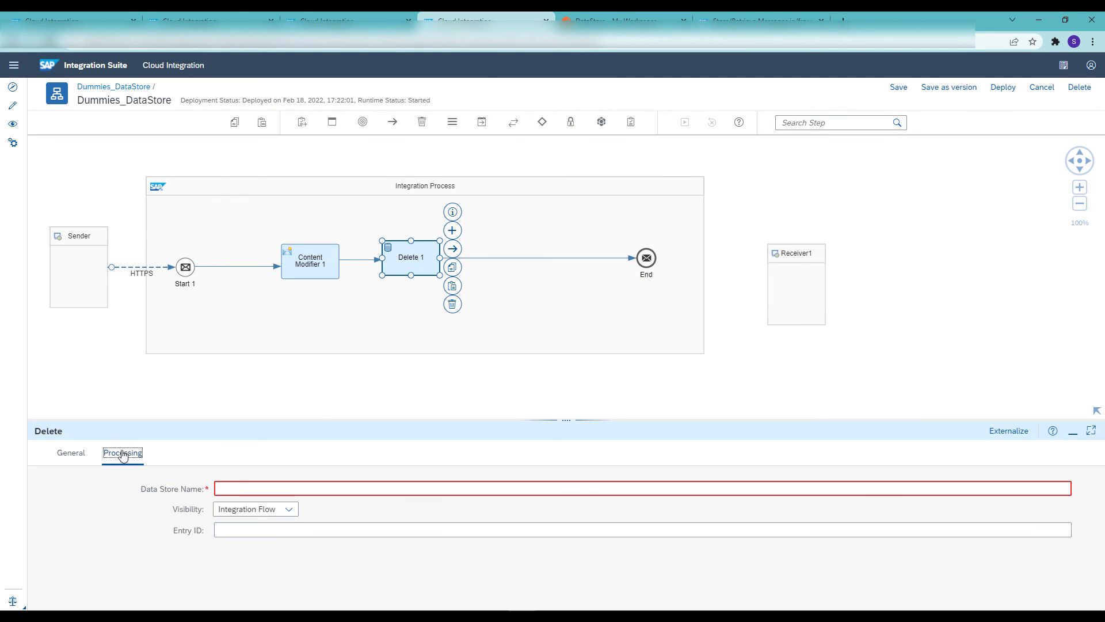
{"action": "left_click", "coordinate": [243, 489]}
{"action": "type", "text": "Dummies1"}
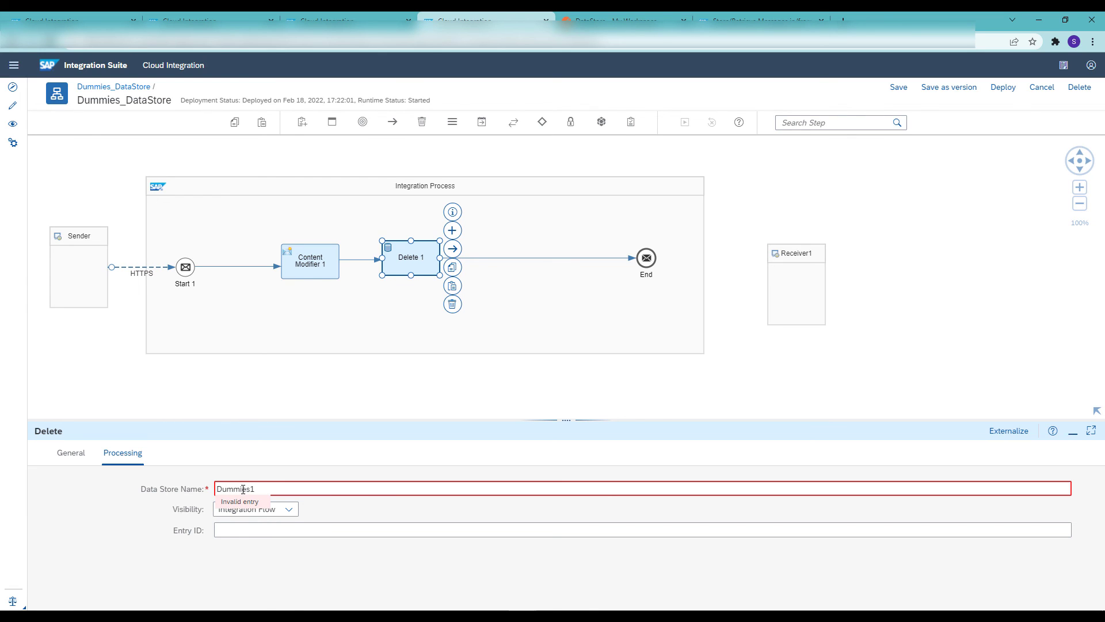
{"action": "left_click", "coordinate": [249, 527]}
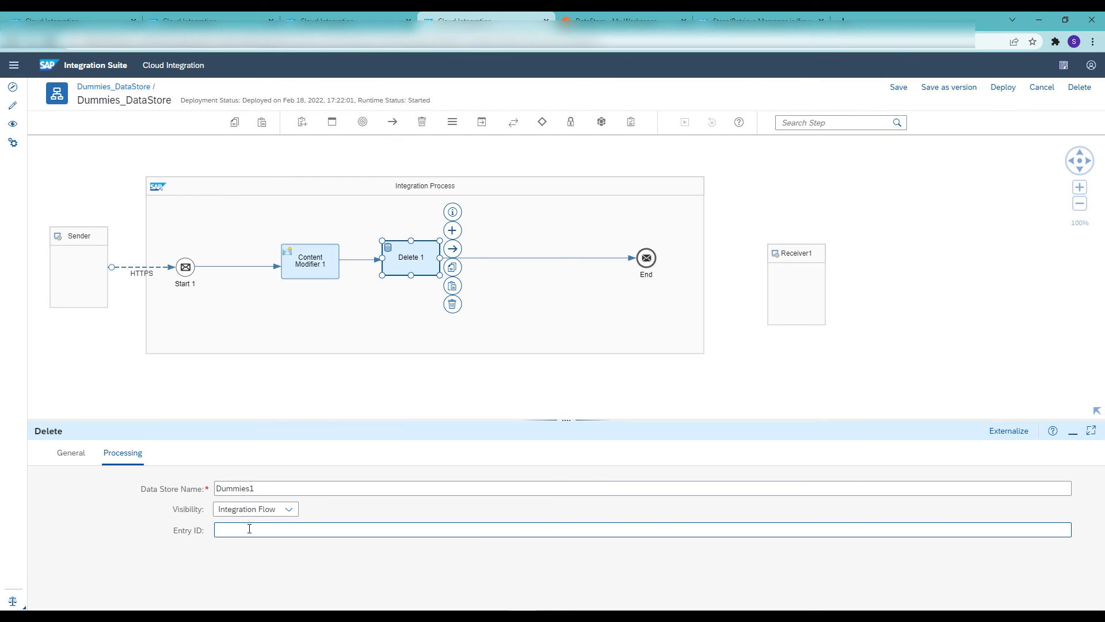
{"action": "type", "text": "${property.Payload}"}
Save and deploy the Dummies_DataStore flow with the Delete operation, and confirm the deployment
{"action": "left_click", "coordinate": [898, 88]}
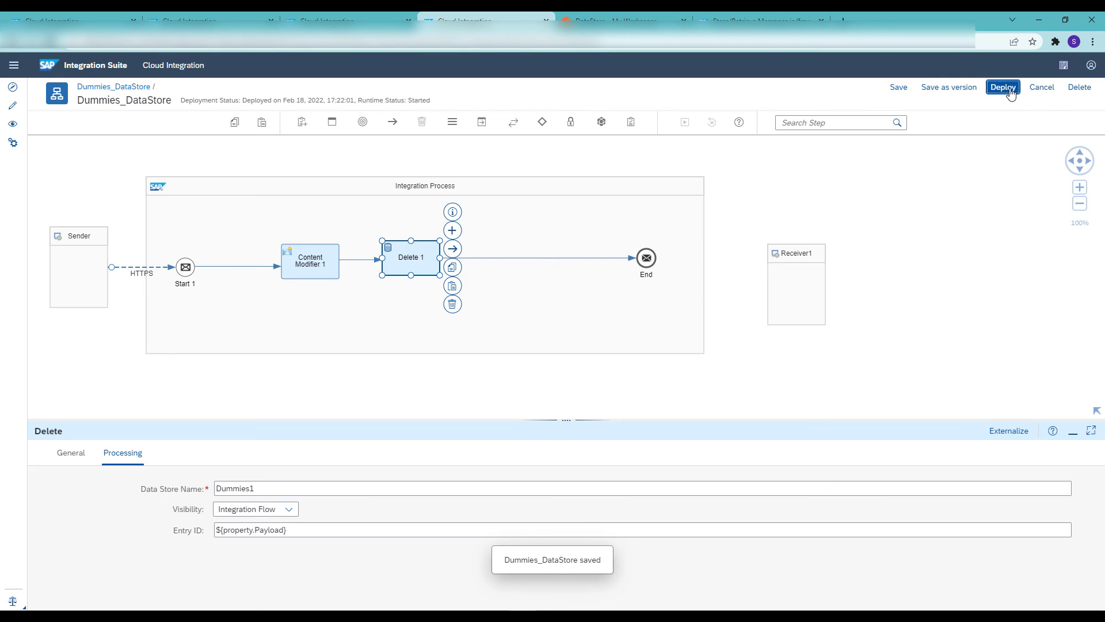
{"action": "left_click", "coordinate": [1004, 88]}
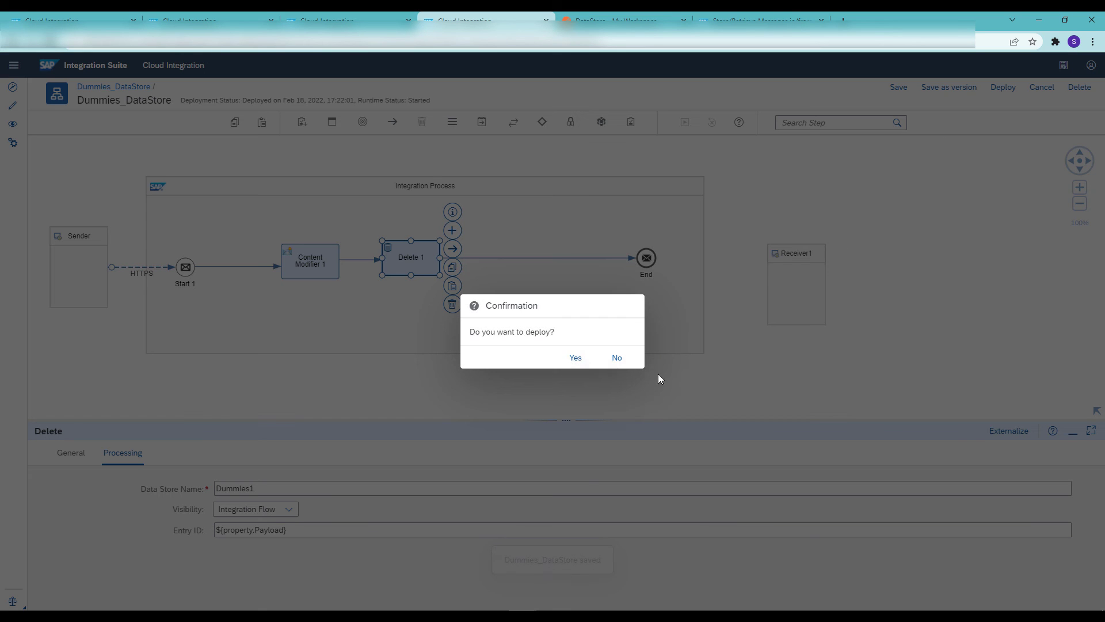
{"action": "left_click", "coordinate": [576, 357]}
{"action": "left_click", "coordinate": [615, 363]}
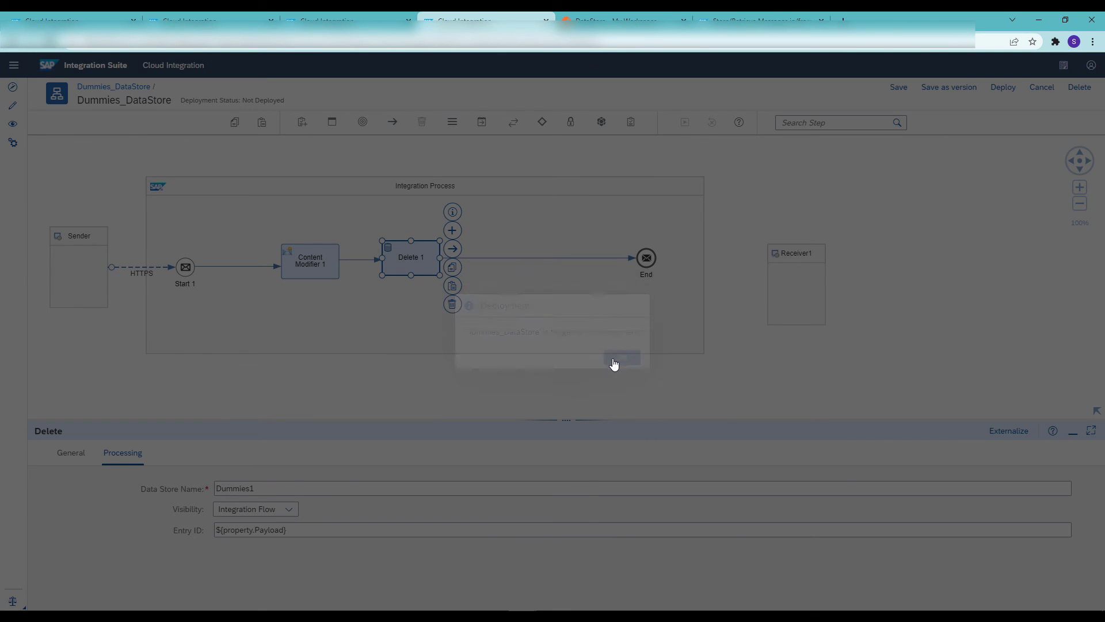
Switch to Postman, replace the DataStore request body with 10, and send the request
{"action": "left_click", "coordinate": [610, 21]}
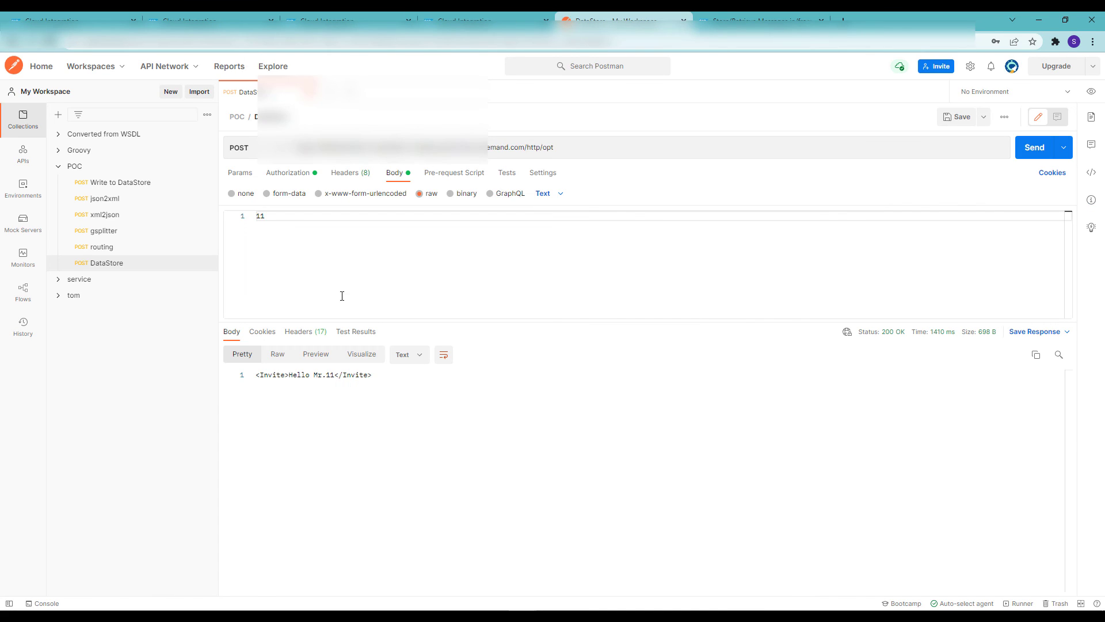
{"action": "left_click_drag", "start_coordinate": [275, 219], "coordinate": [248, 224]}
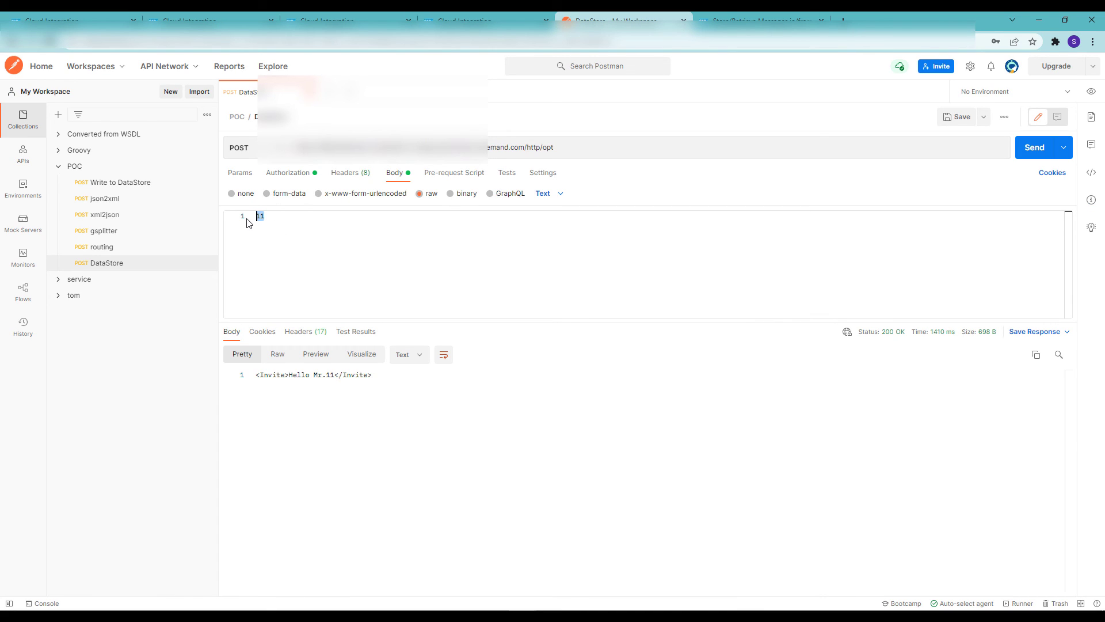
{"action": "type", "text": "10"}
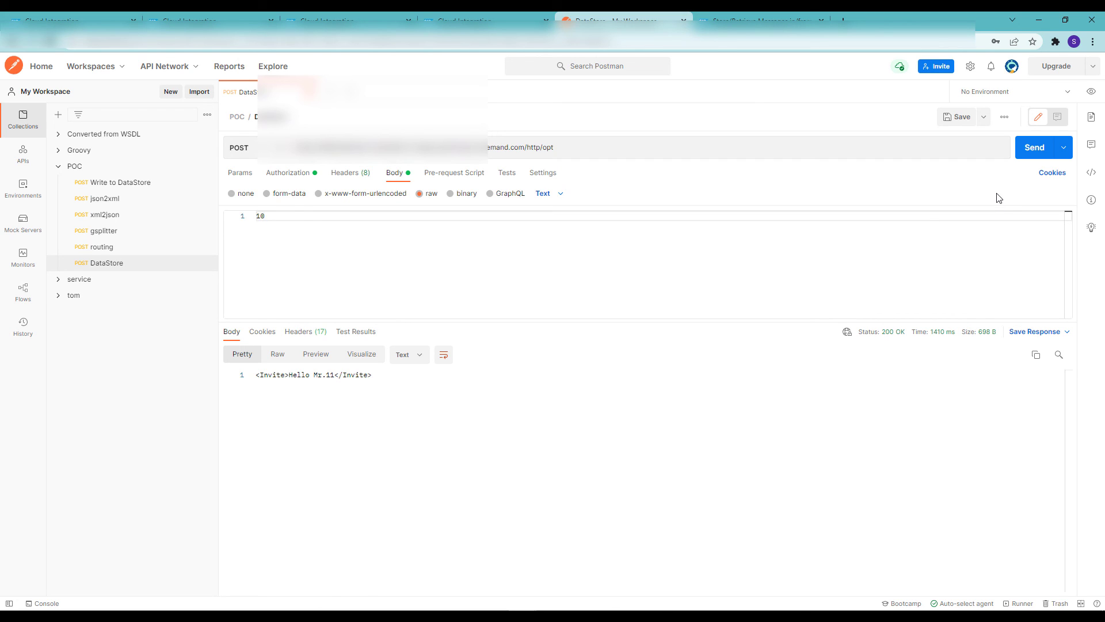
{"action": "left_click", "coordinate": [1034, 154]}
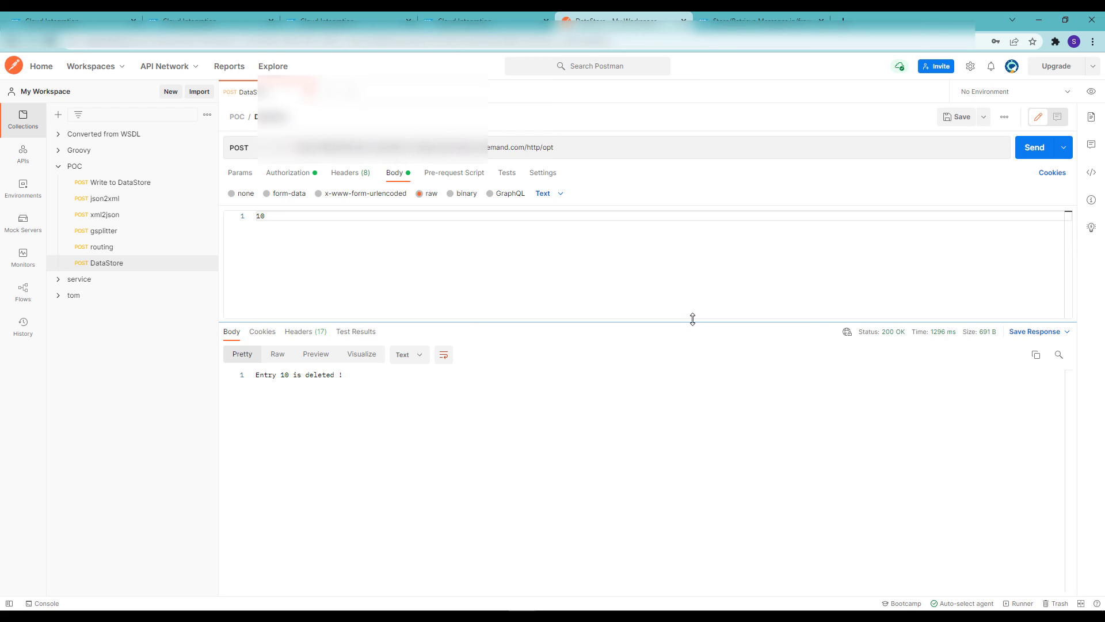
Examine the returned deletion message, and refresh the Dummies1 entries in SAP Integration Suite to check it
{"action": "left_click_drag", "start_coordinate": [342, 384], "coordinate": [261, 381]}
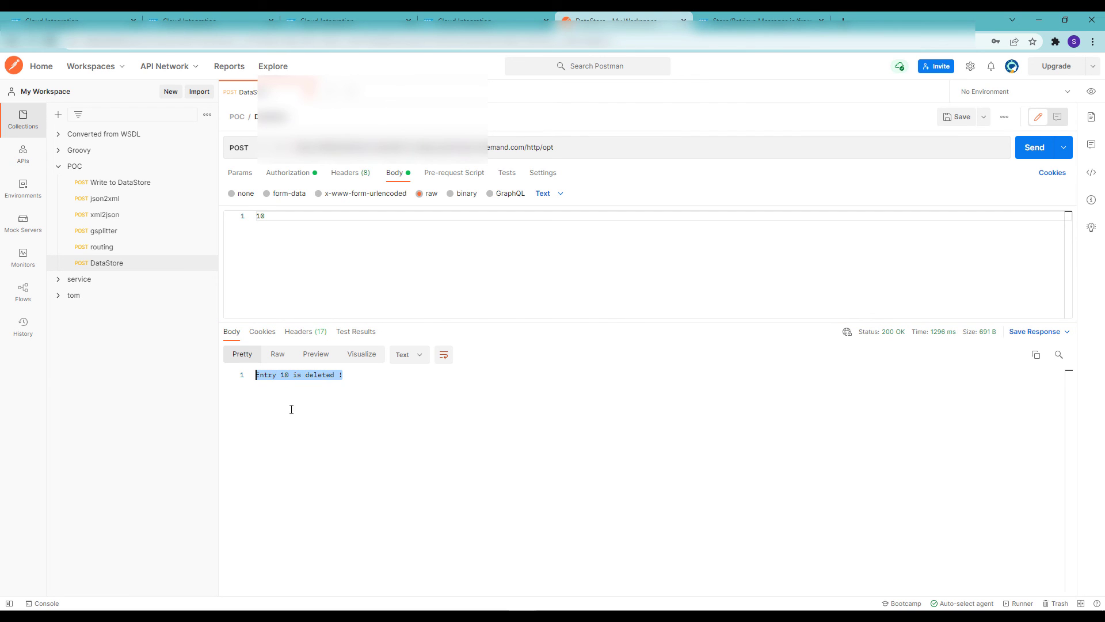
{"action": "left_click", "coordinate": [79, 16]}
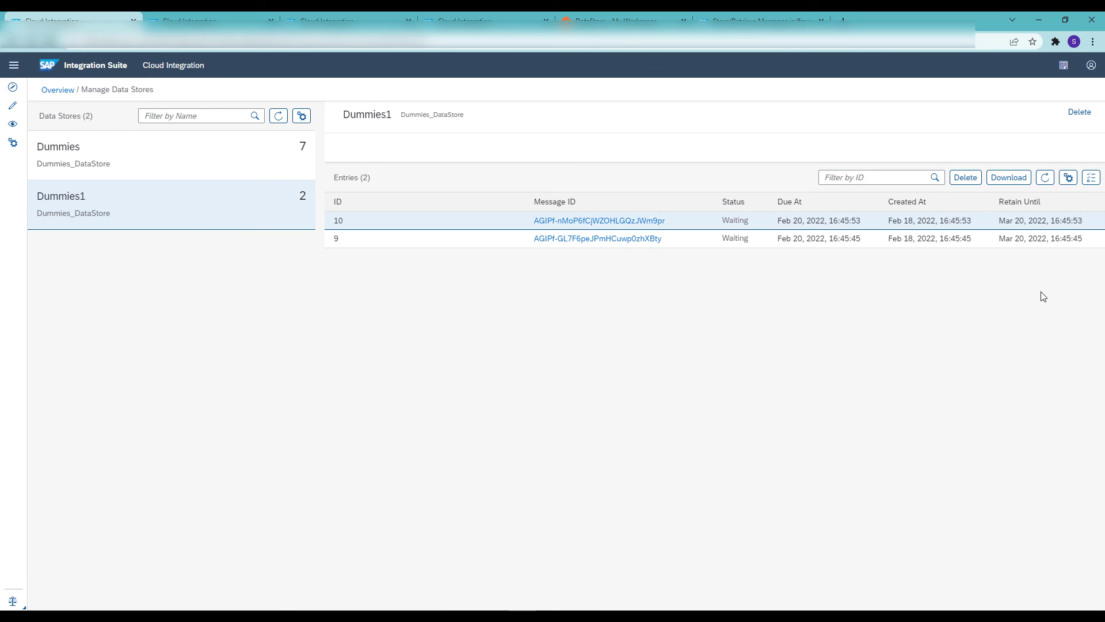
{"action": "left_click", "coordinate": [1045, 178]}
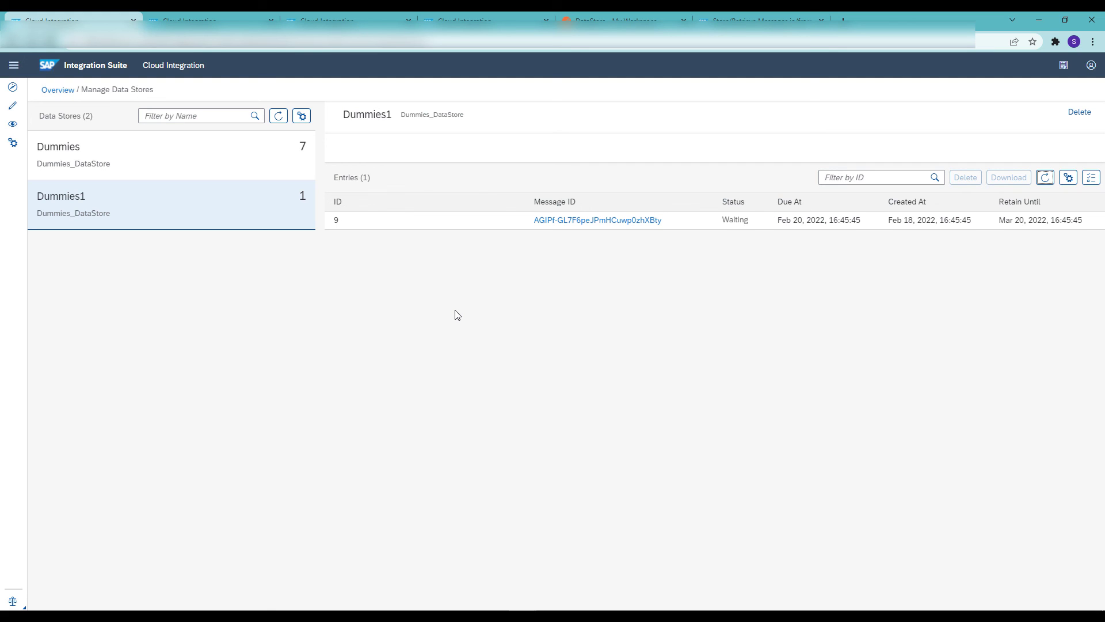
Delete entry 9 manually from the Dummies1 data store and confirm the deletion
{"action": "left_click", "coordinate": [423, 227]}
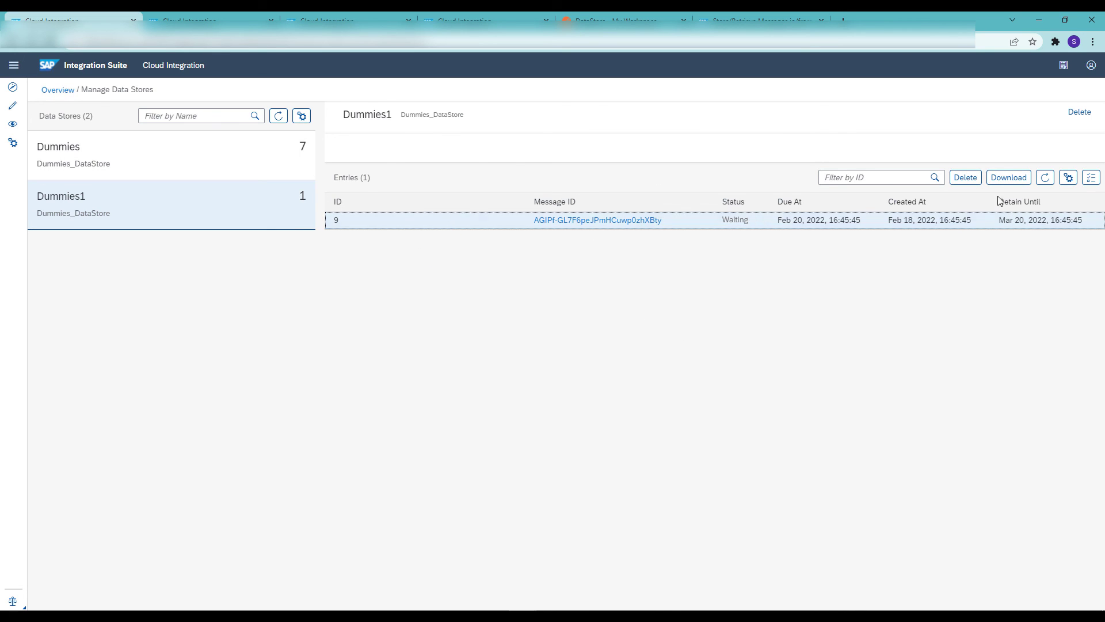
{"action": "left_click", "coordinate": [965, 177]}
{"action": "left_click", "coordinate": [606, 357]}
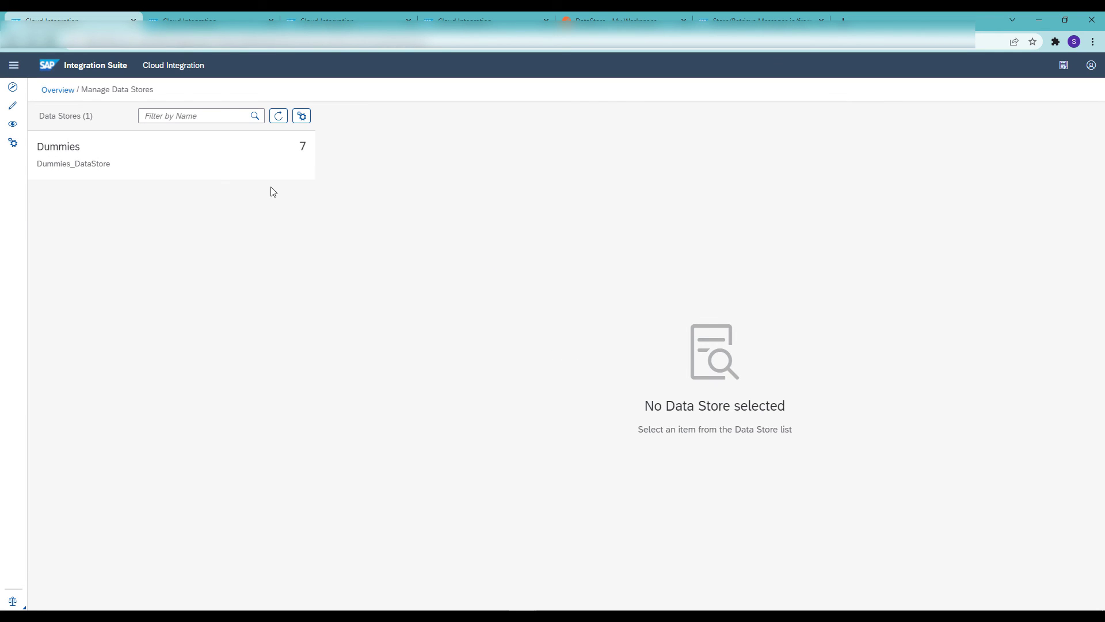
Open the Dummies data store, delete the entire store with all its entries, and confirm the deletion
{"action": "left_click", "coordinate": [248, 161]}
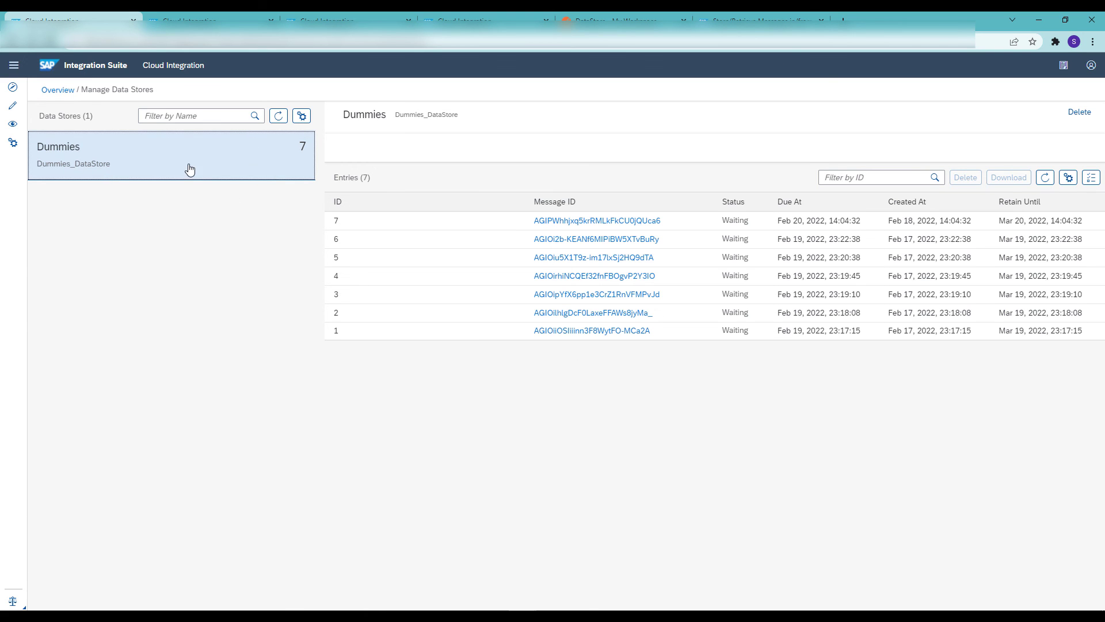
{"action": "left_click", "coordinate": [382, 239]}
{"action": "left_click", "coordinate": [380, 277]}
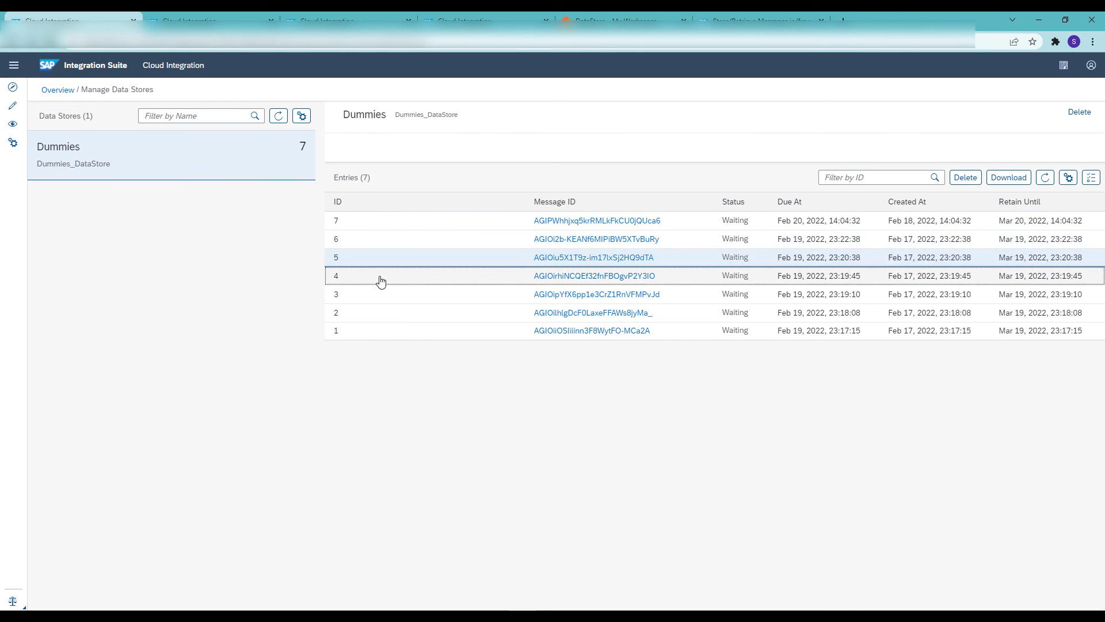
{"action": "left_click", "coordinate": [199, 157]}
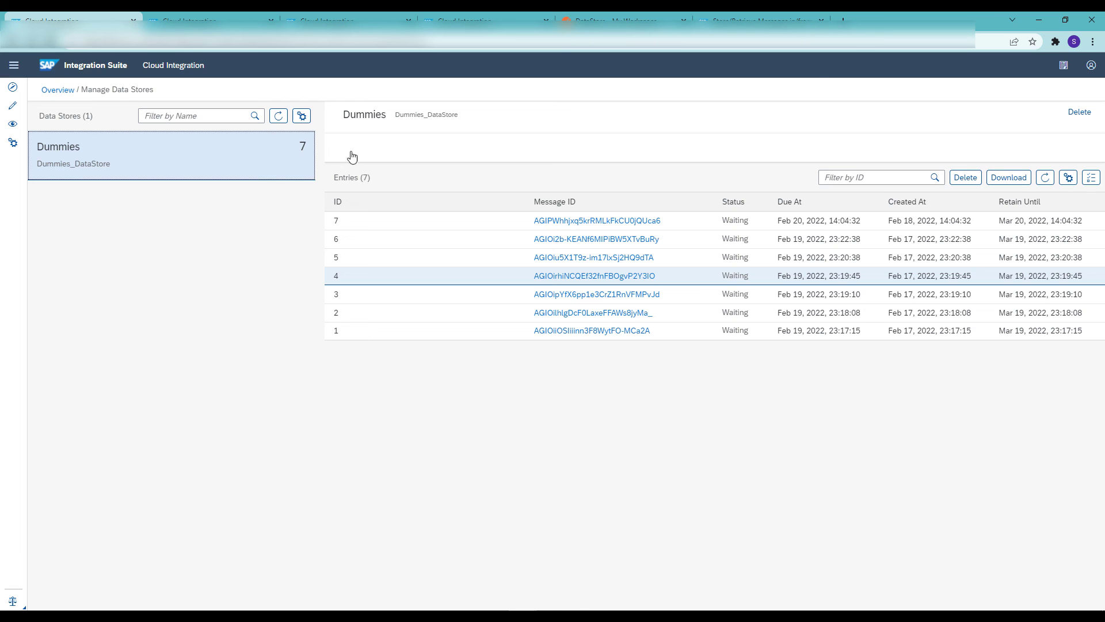
{"action": "left_click", "coordinate": [1080, 113]}
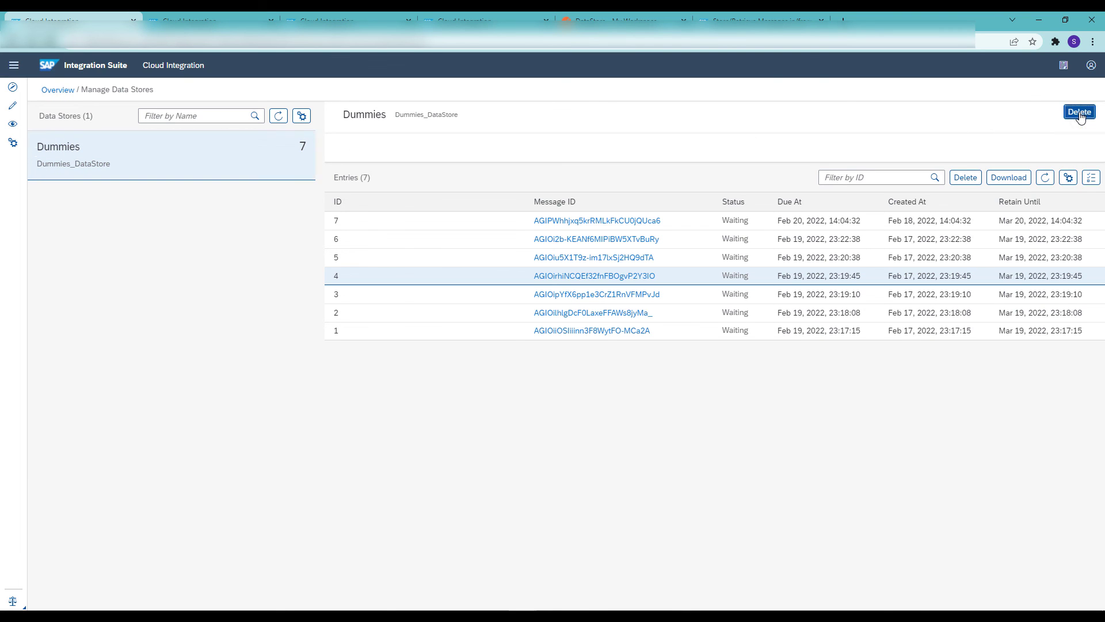
{"action": "left_click", "coordinate": [607, 358]}
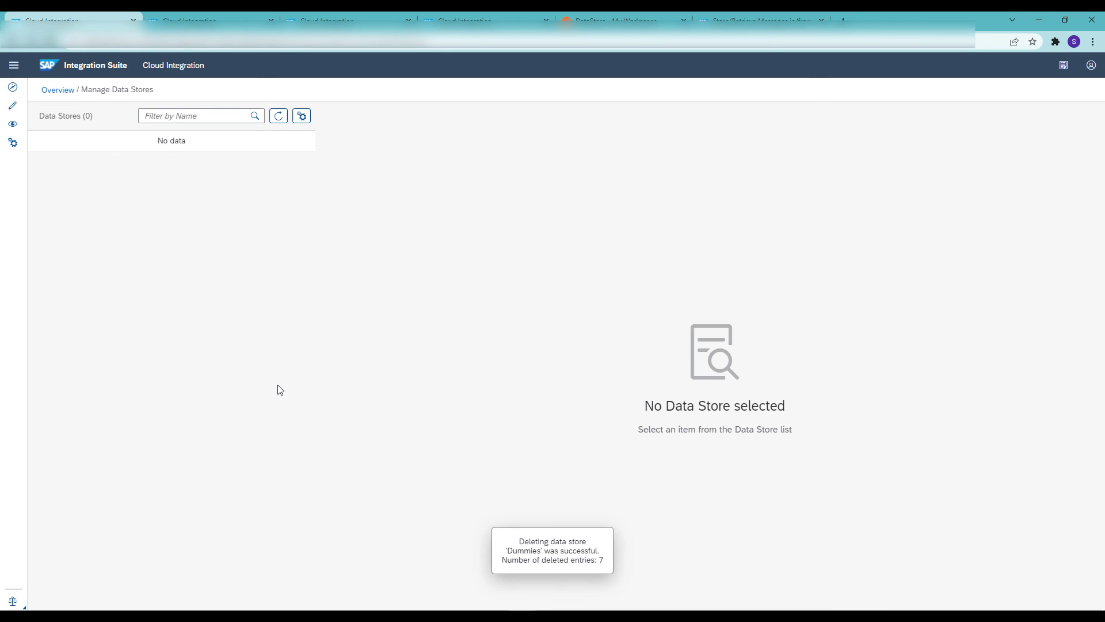